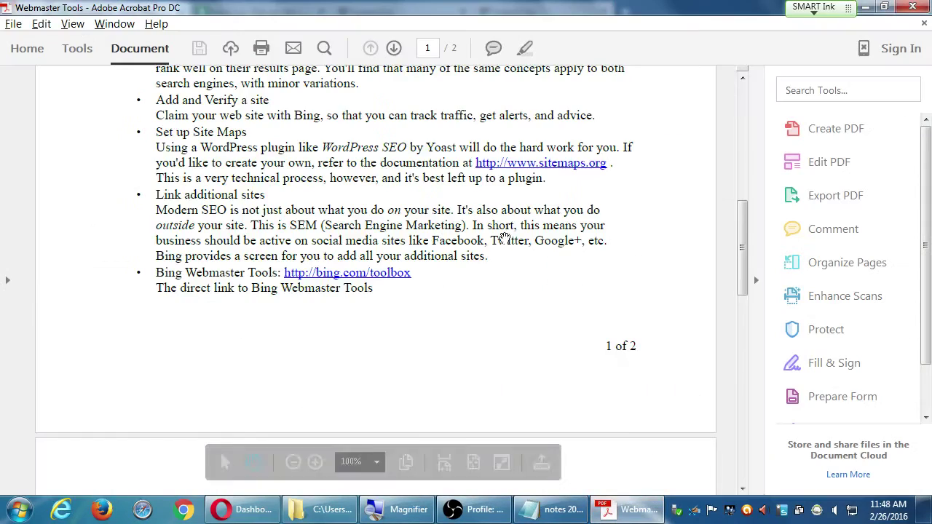
Scroll up and down through the PDF notes.
scroll(447, 241, up, 3)
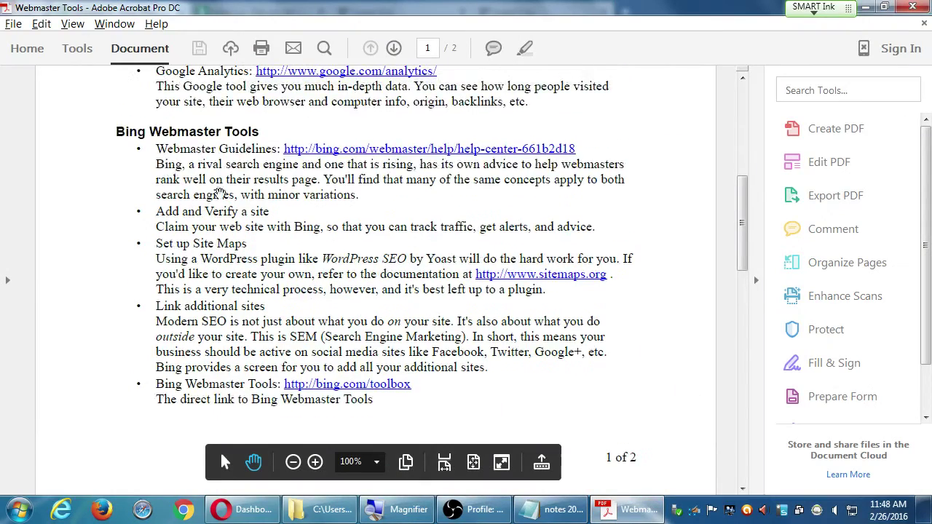
scroll(220, 195, up, 6)
scroll(233, 211, down, 6)
scroll(240, 225, up, 1)
scroll(241, 225, up, 5)
scroll(195, 271, down, 1)
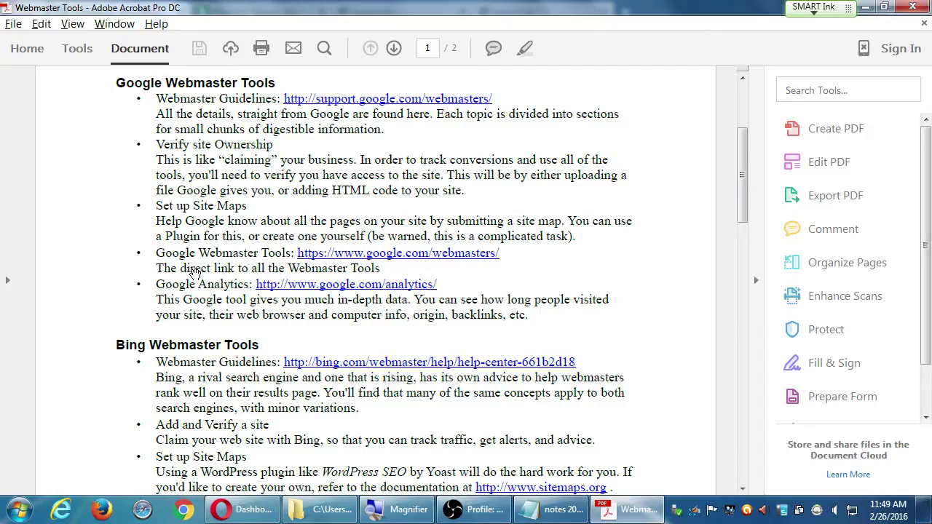
scroll(325, 347, down, 6)
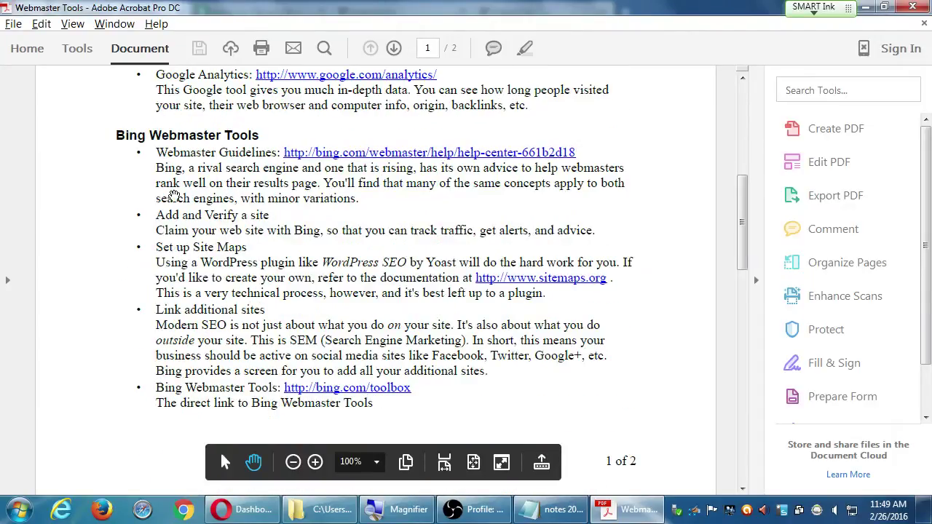
scroll(176, 178, up, 6)
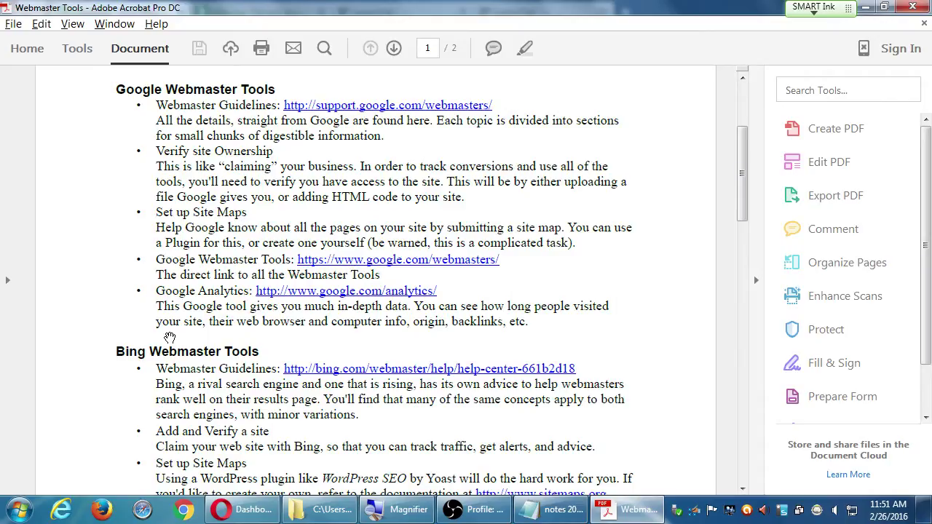
In a new Opera tab, enter google.com/analytics, fixing the 'analaytics' typo.
key(alt+Tab)
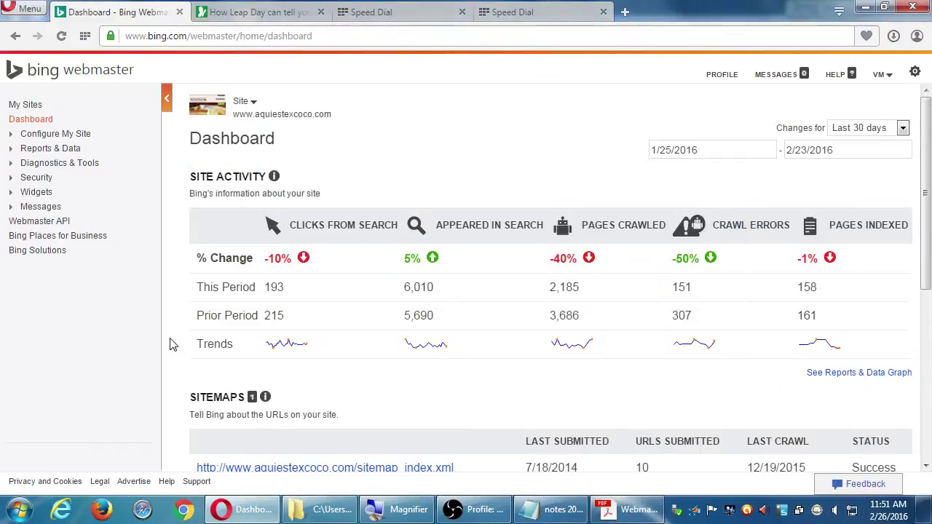
key(ctrl+t)
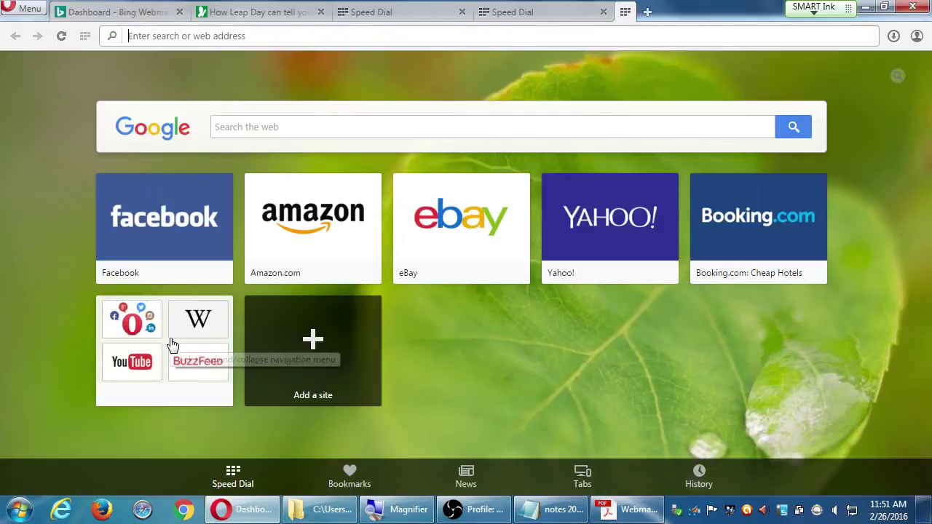
text(a)
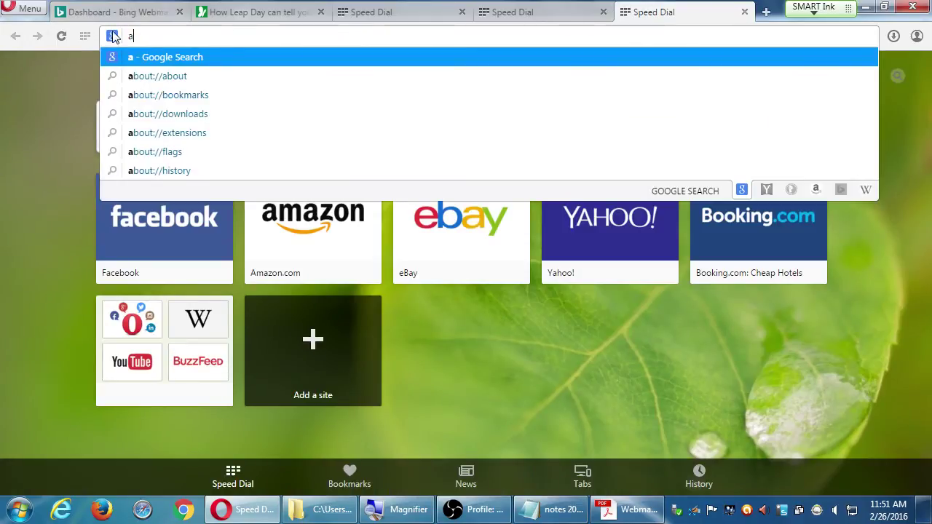
key(BackSpace)
text(google.com/)
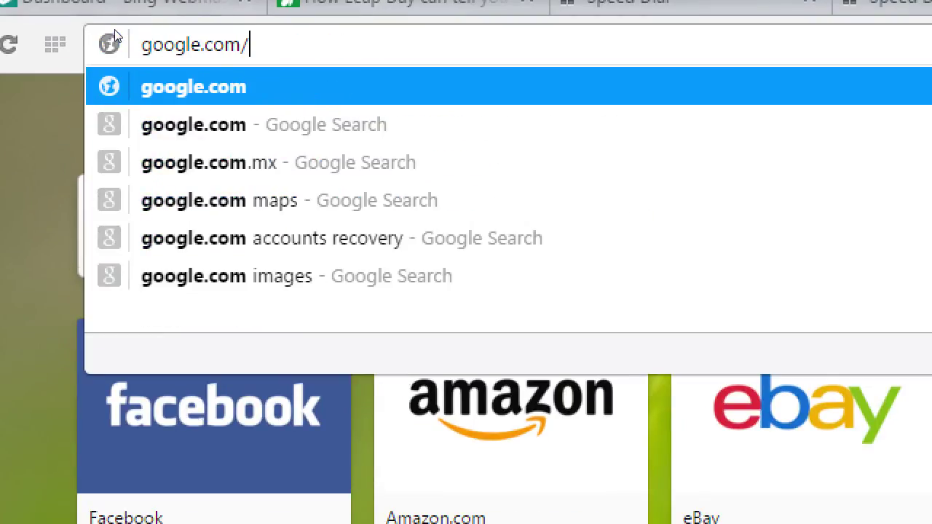
text(analaytics)
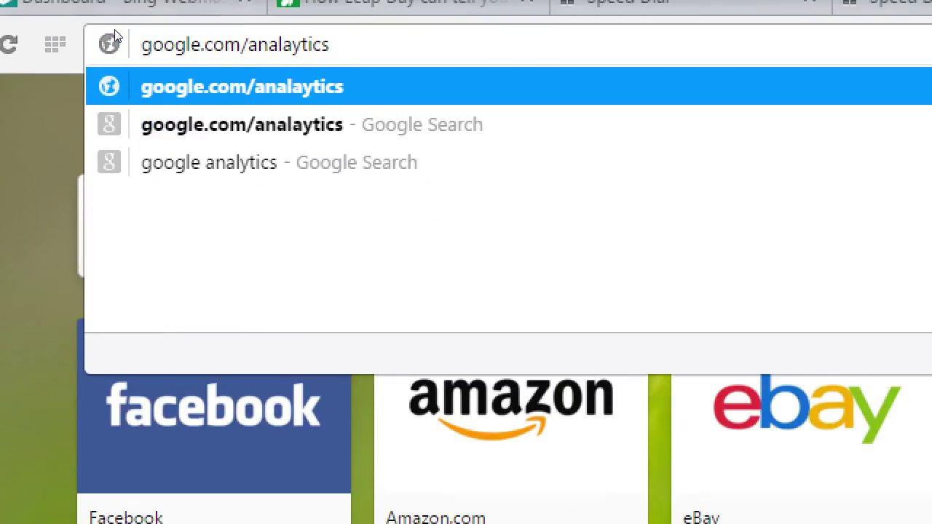
key(Left)
key(Left)
key(Left)
key(Left)
key(Left)
key(BackSpace)
Load google.com/analytics in the new tab.
key(Return)
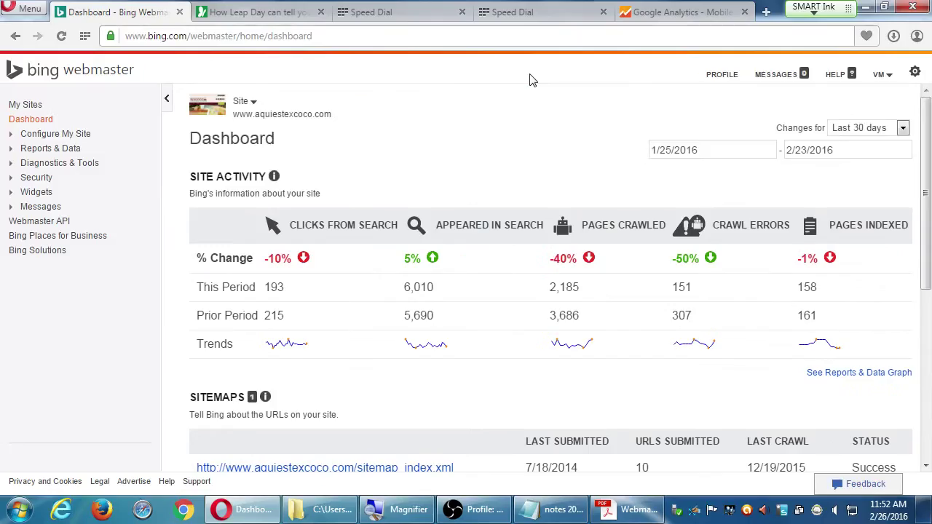
Close both empty Speed Dial tabs and go back to the Bing Webmaster dashboard.
key(ctrl+Tab)
key(ctrl+Tab)
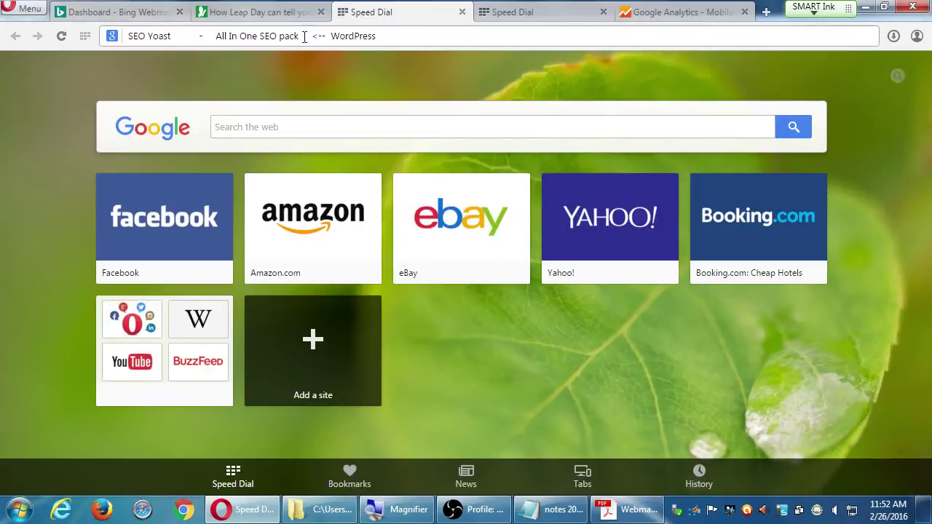
key(ctrl+w)
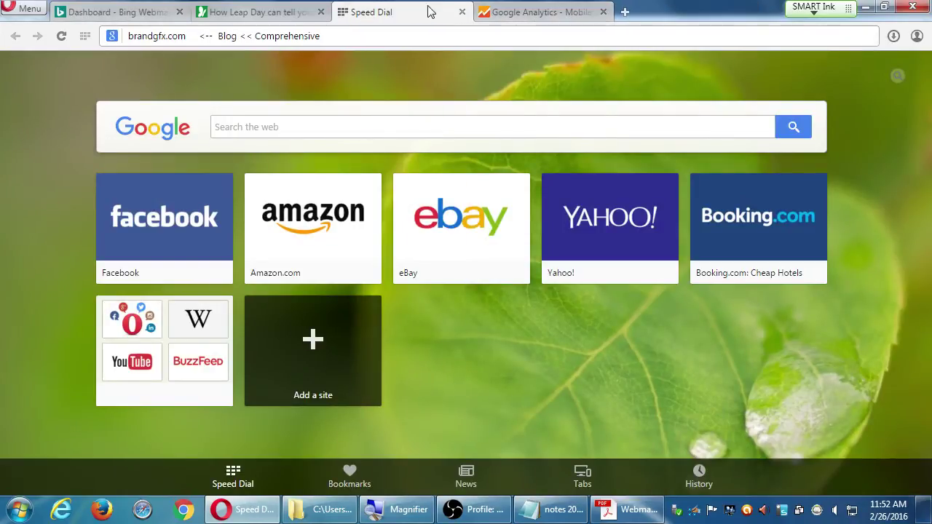
click(469, 12)
click(140, 14)
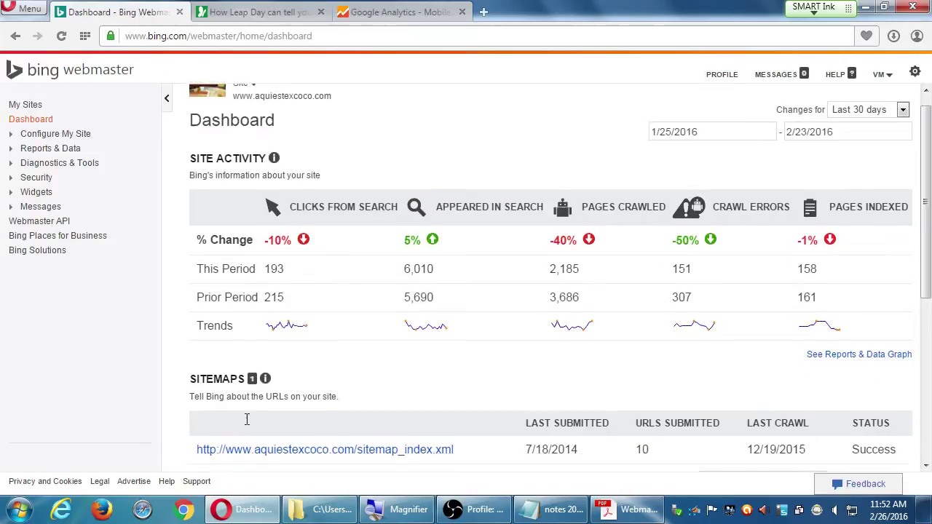
scroll(245, 420, down, 4)
scroll(218, 422, down, 1)
scroll(216, 418, up, 3)
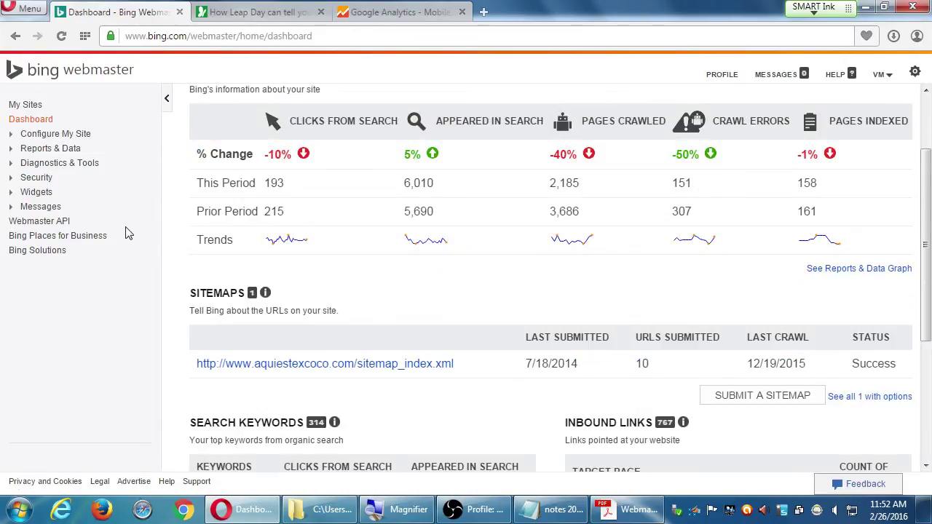
scroll(311, 258, up, 2)
scroll(311, 257, down, 5)
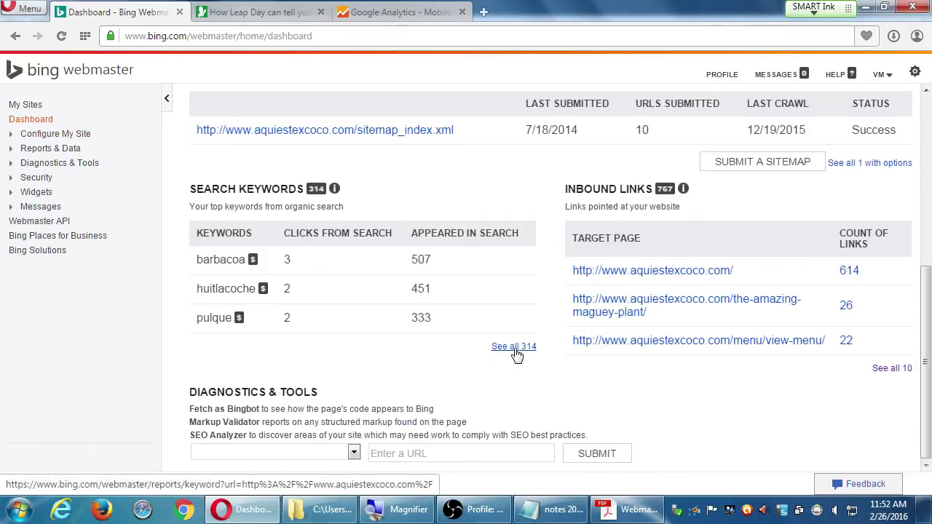
Open 'See all 314' search keywords and browse the keyword table.
click(514, 347)
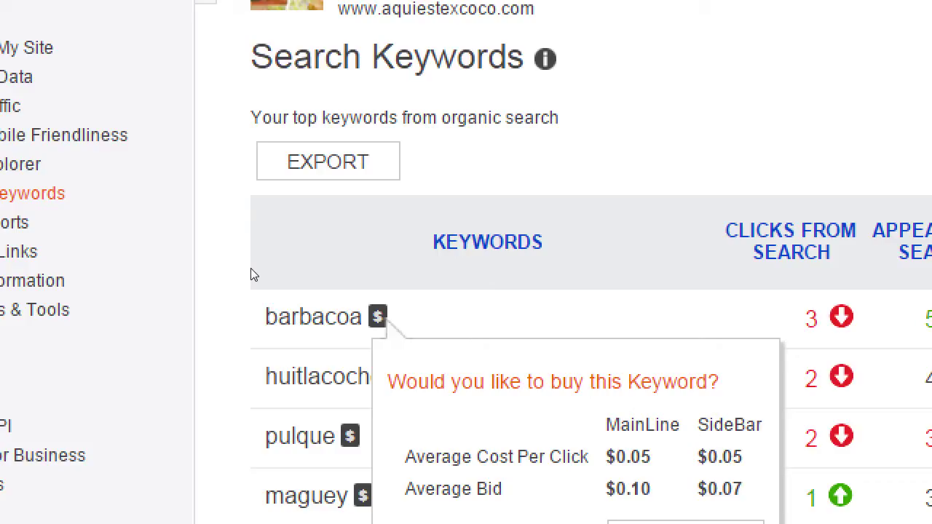
scroll(250, 274, down, 4)
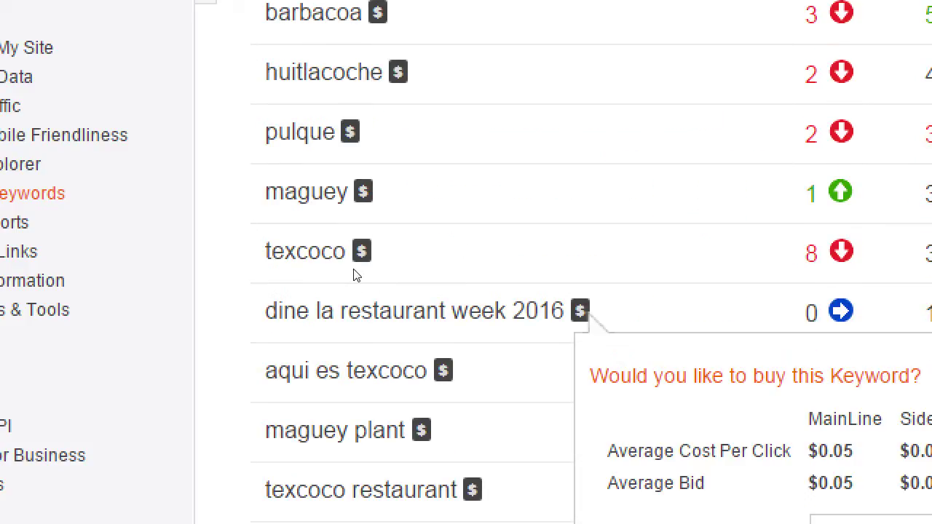
scroll(275, 333, down, 5)
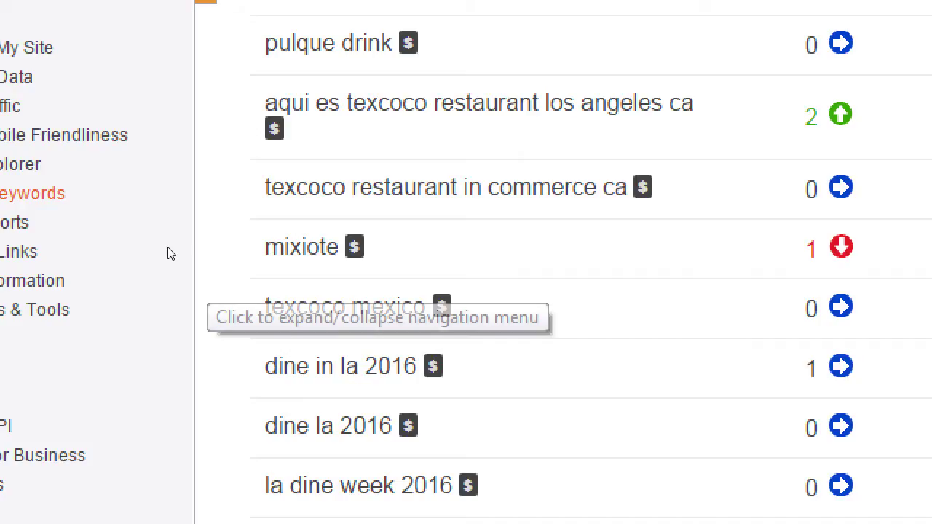
scroll(322, 250, up, 5)
scroll(209, 235, up, 3)
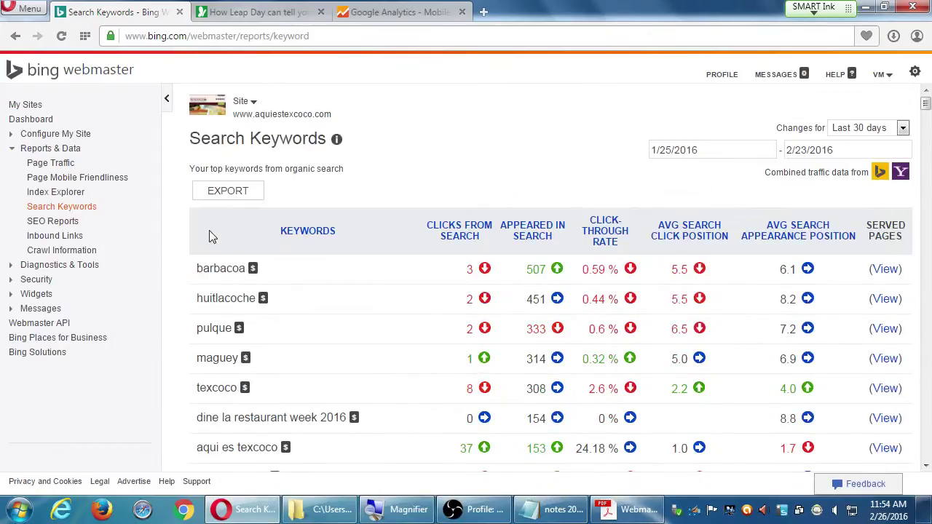
mouse_move(257, 271)
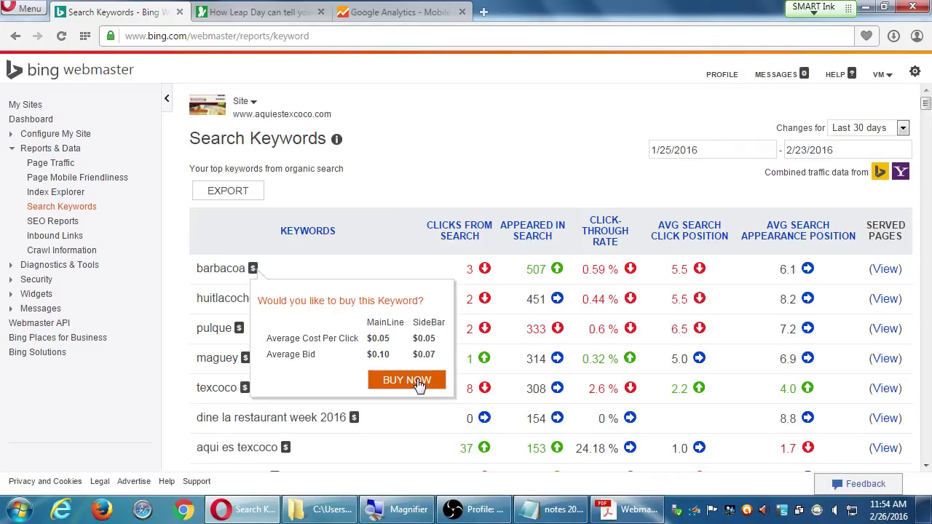
Switch to the Google Analytics tab and open the SIGN IN product list.
key(ctrl+Tab)
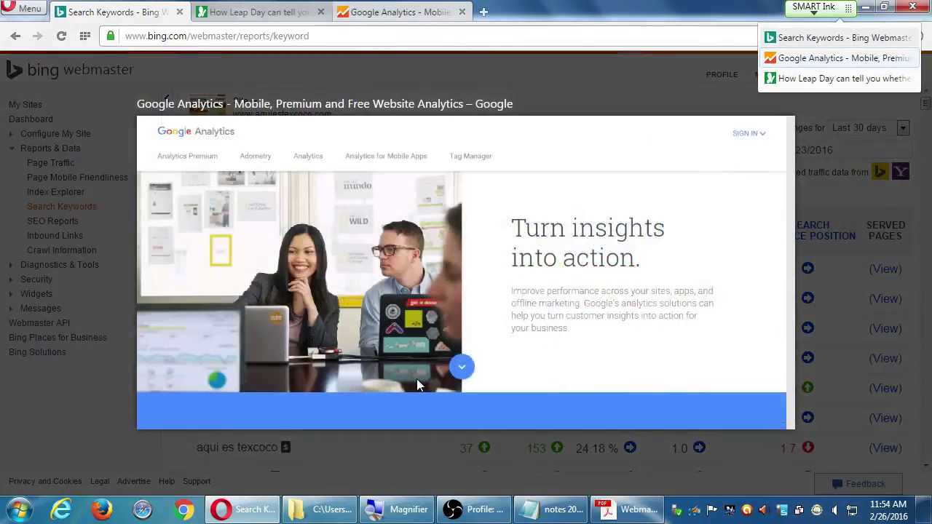
key(ctrl+Tab)
key(ctrl+shift+Tab)
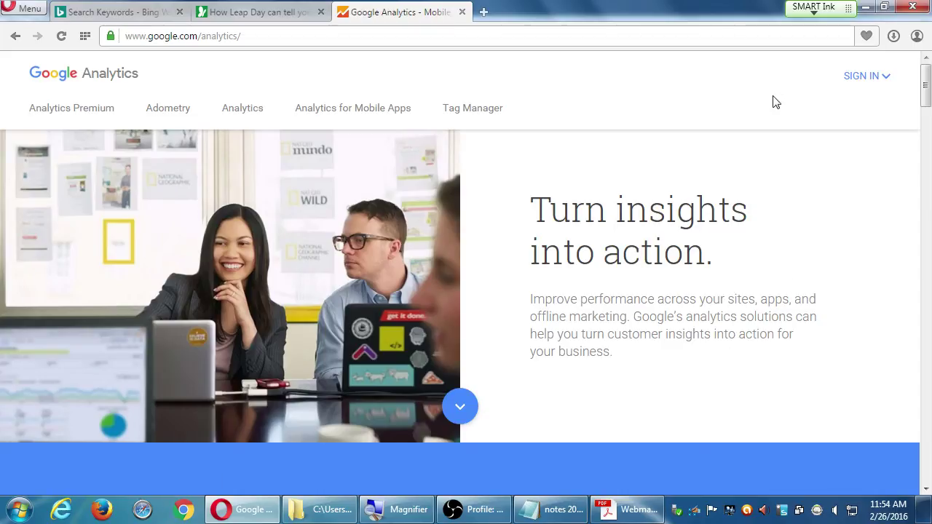
click(857, 81)
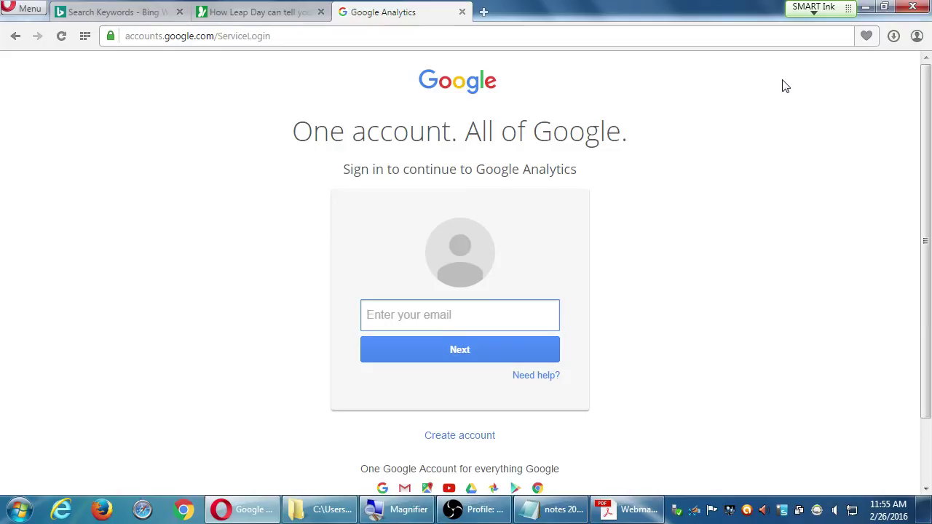
Scroll down the Google Analytics sign-in page.
scroll(784, 85, down, 2)
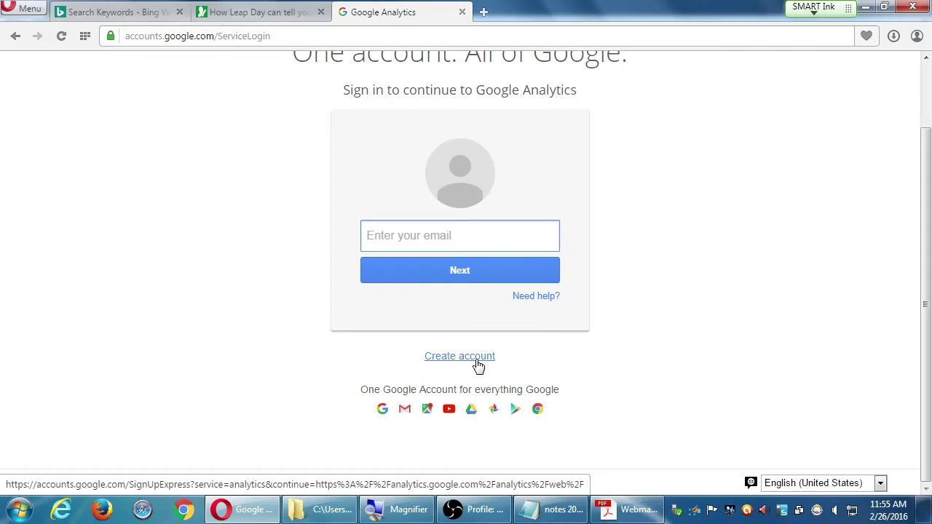
Start creating a new Google account, filling in a placeholder email address.
click(477, 359)
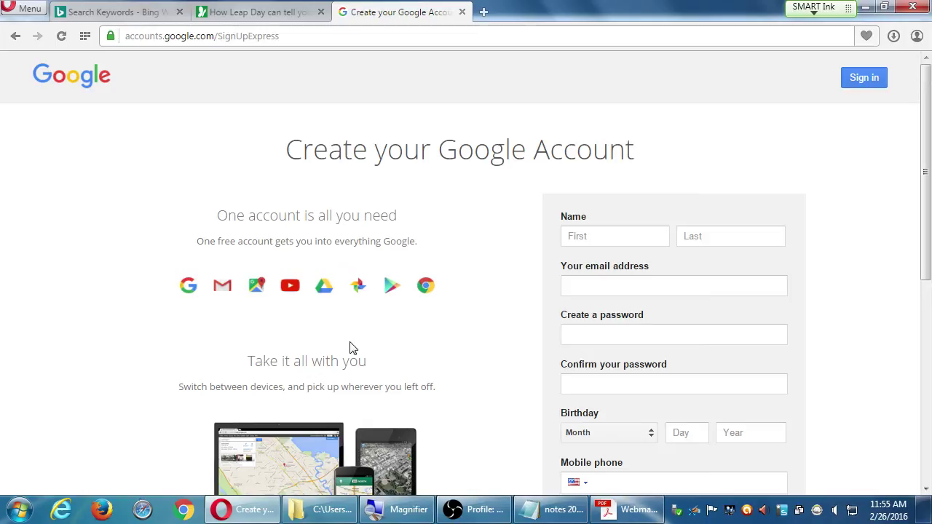
scroll(357, 352, down, 1)
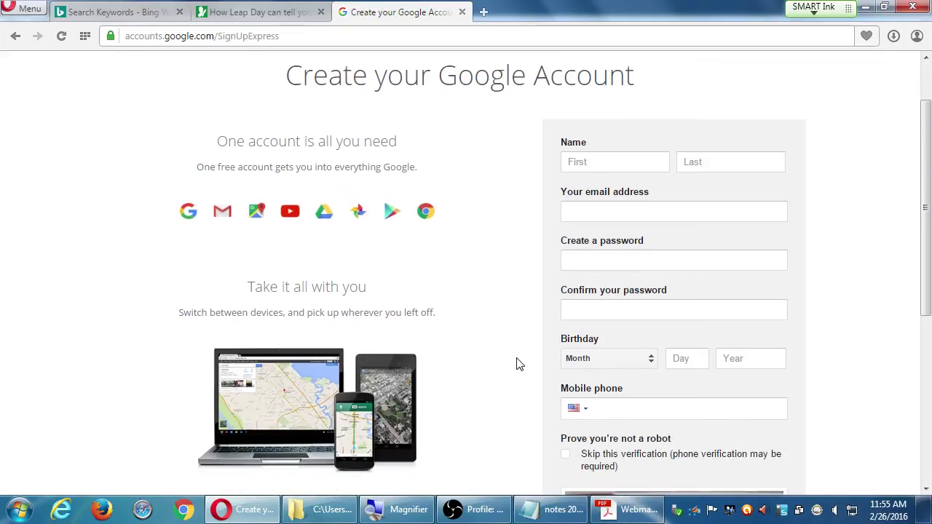
click(645, 212)
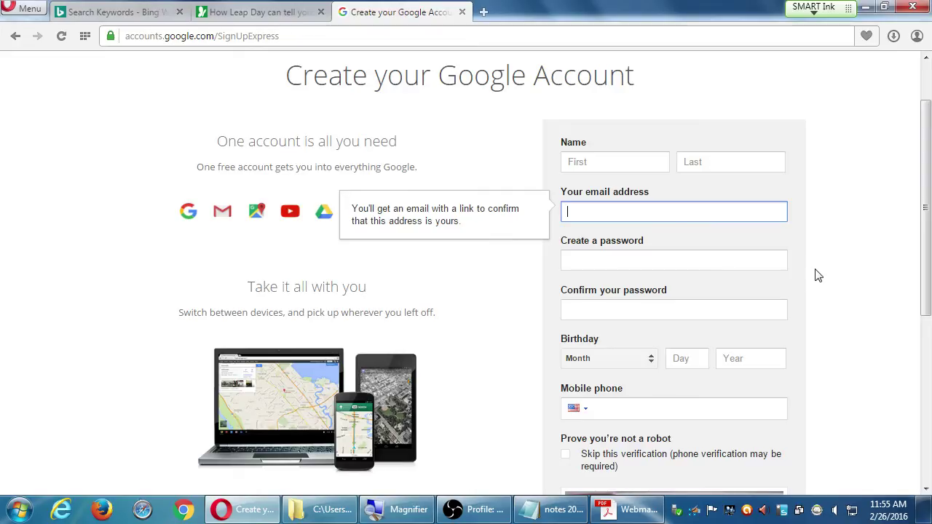
key(Tab)
Look over the rest of the sign-up form, then go back to the sign-in page.
scroll(841, 294, down, 4)
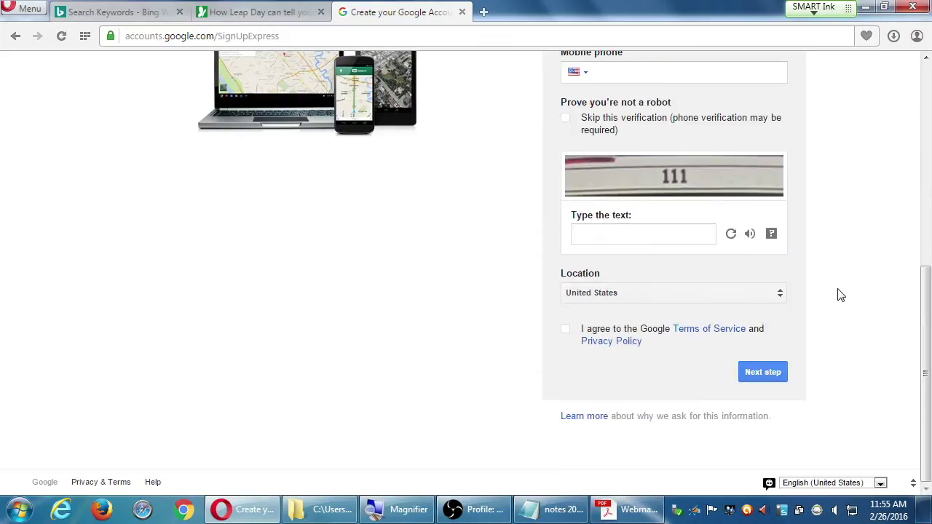
scroll(841, 294, up, 5)
scroll(841, 294, down, 1)
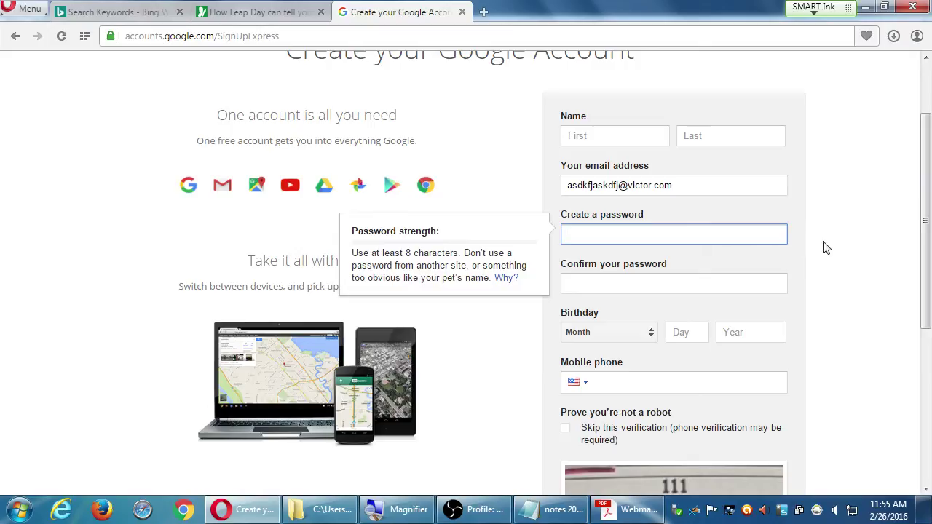
scroll(805, 292, down, 2)
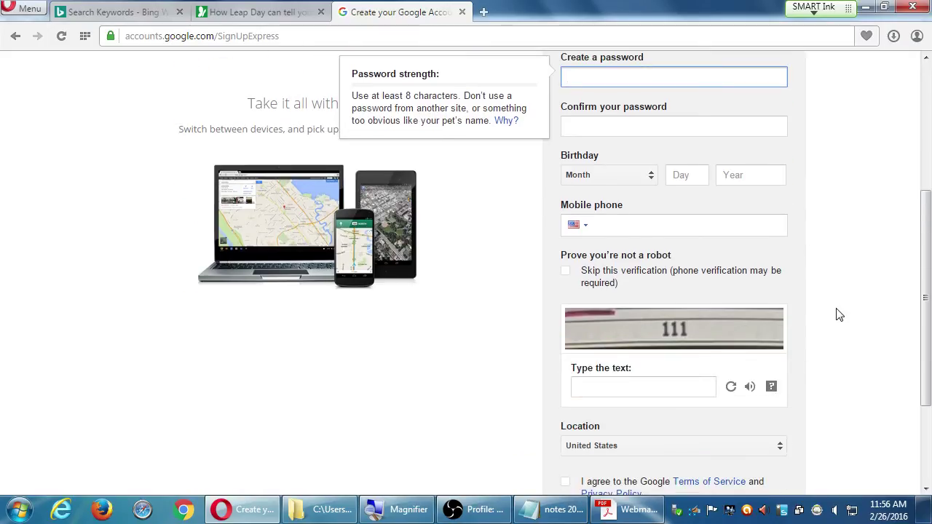
scroll(895, 288, down, 2)
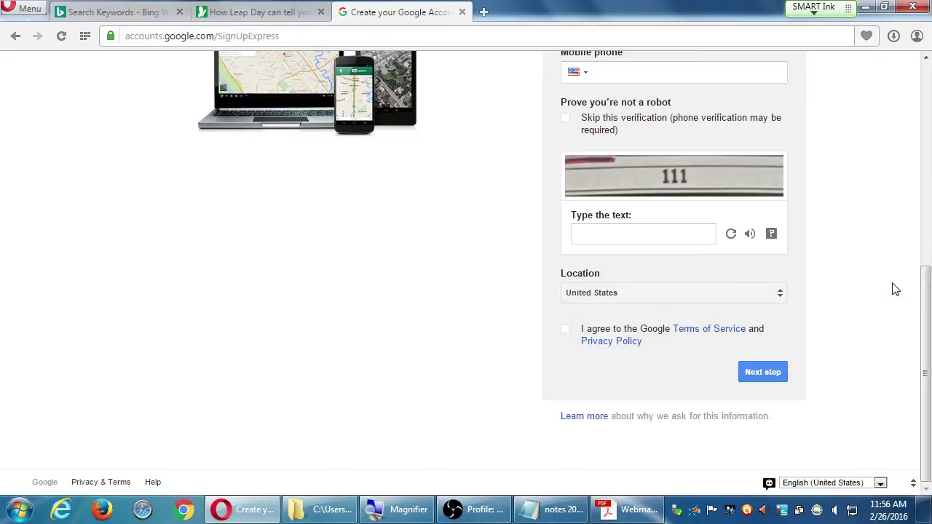
key(alt+Left)
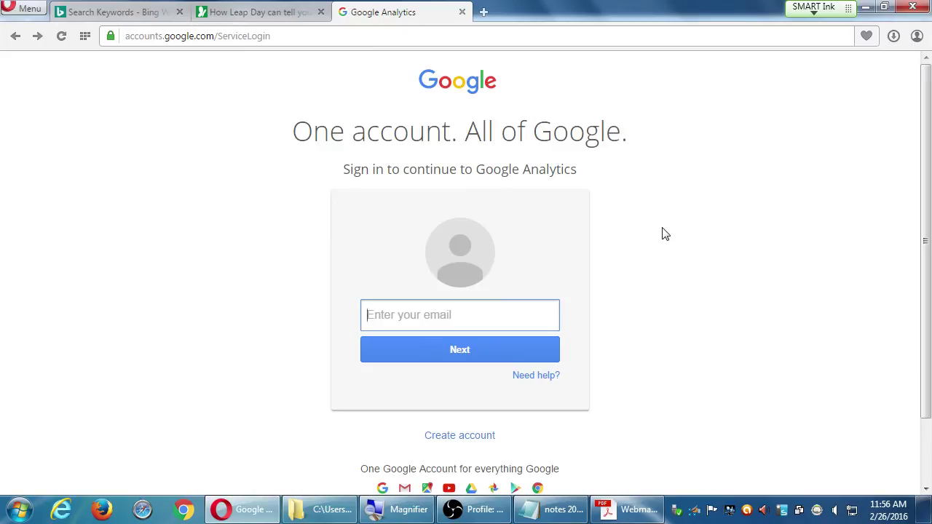
Snap the browser to the left half and bring the OBS window forward.
key(super+Left)
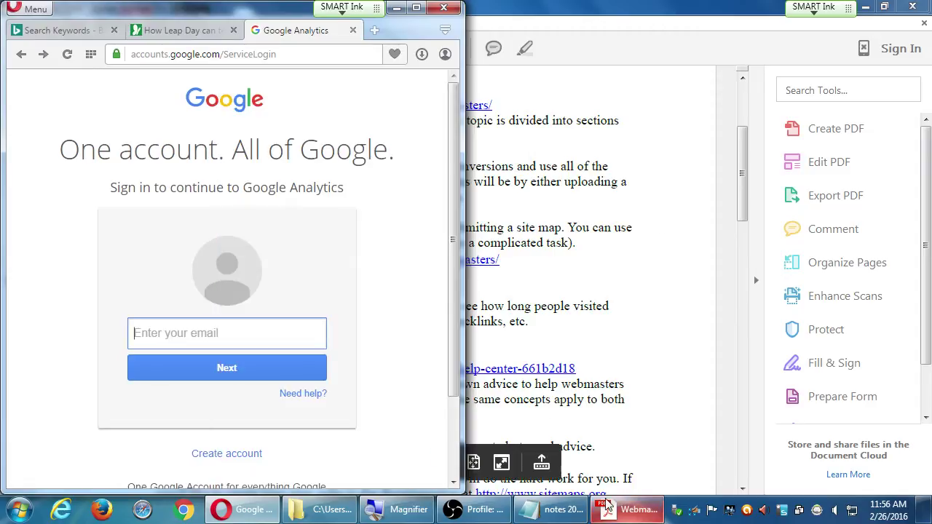
click(474, 509)
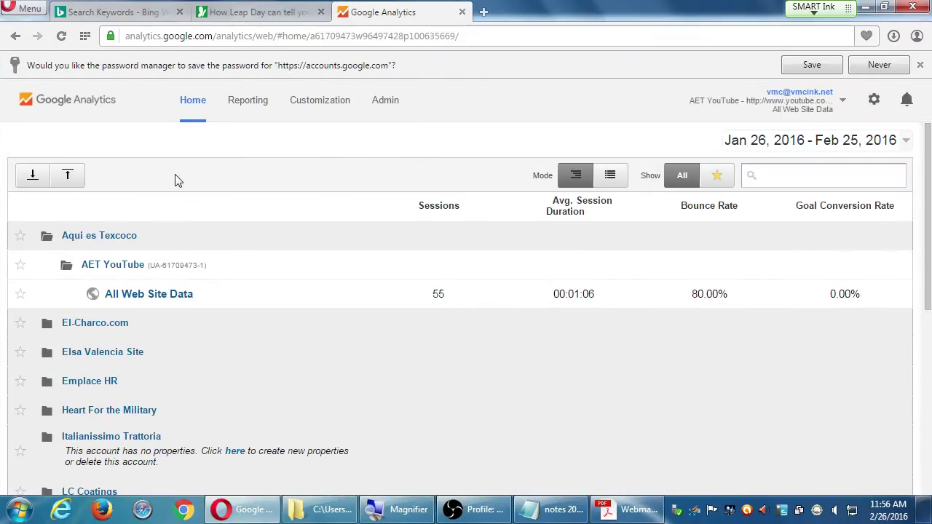
Decline saving the password and collapse the Aqui es Texcoco account.
click(168, 239)
click(177, 211)
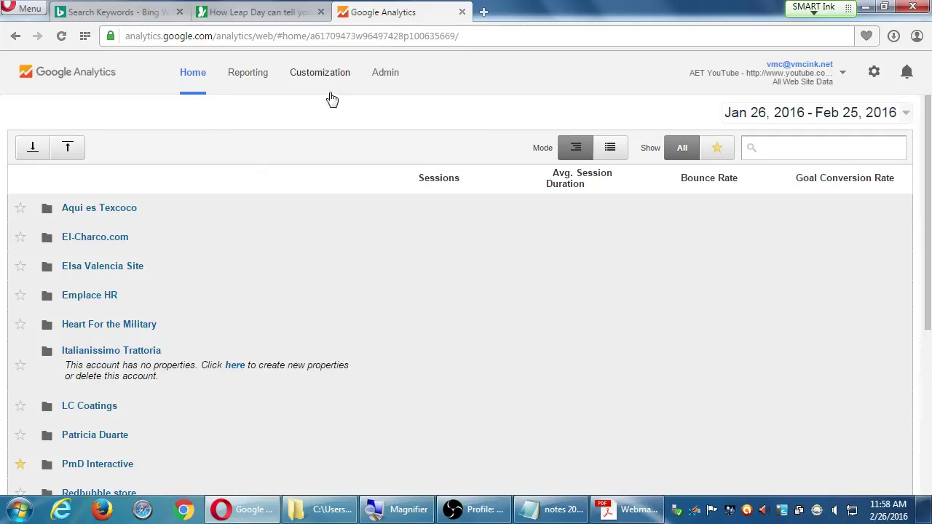
In Admin, choose Create new account from the Account dropdown.
click(383, 73)
click(270, 192)
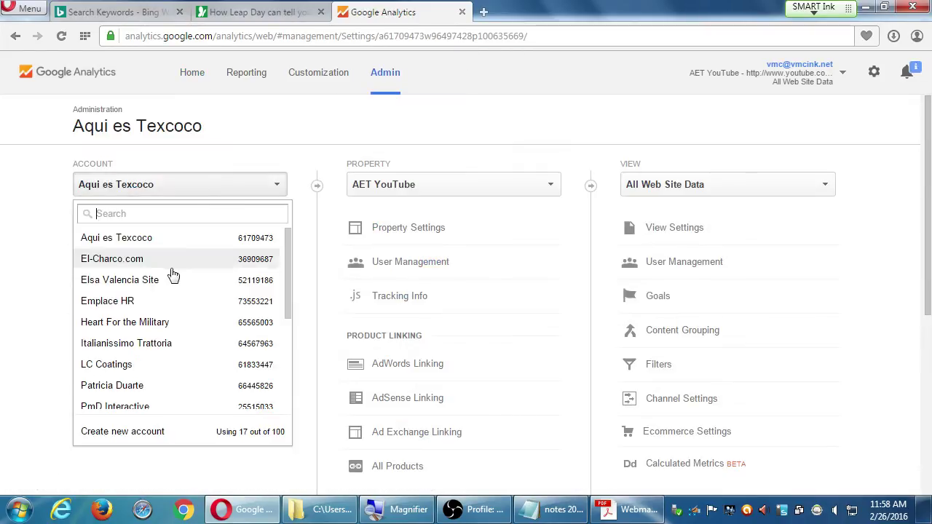
click(133, 436)
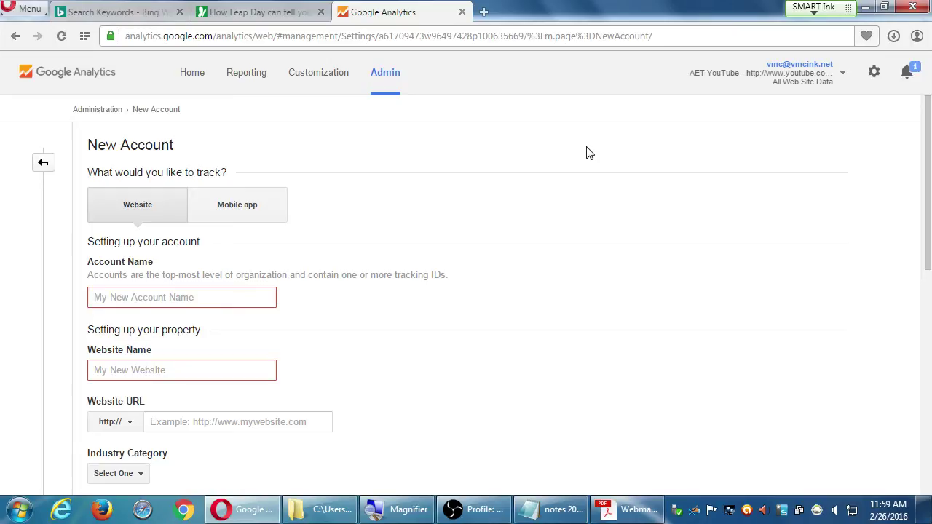
Go back to the Home account list and expand vmcink.net to show its 54, 84 and 23-session properties.
click(195, 79)
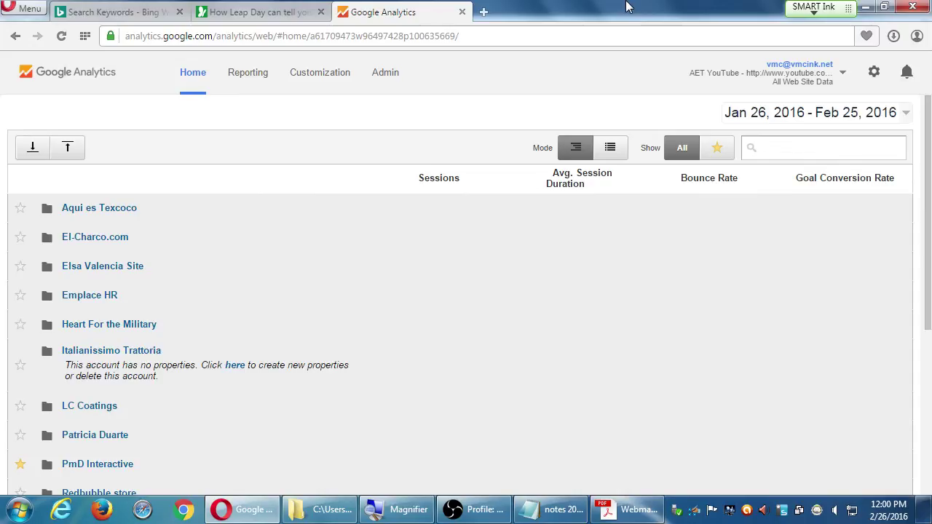
scroll(509, 174, down, 4)
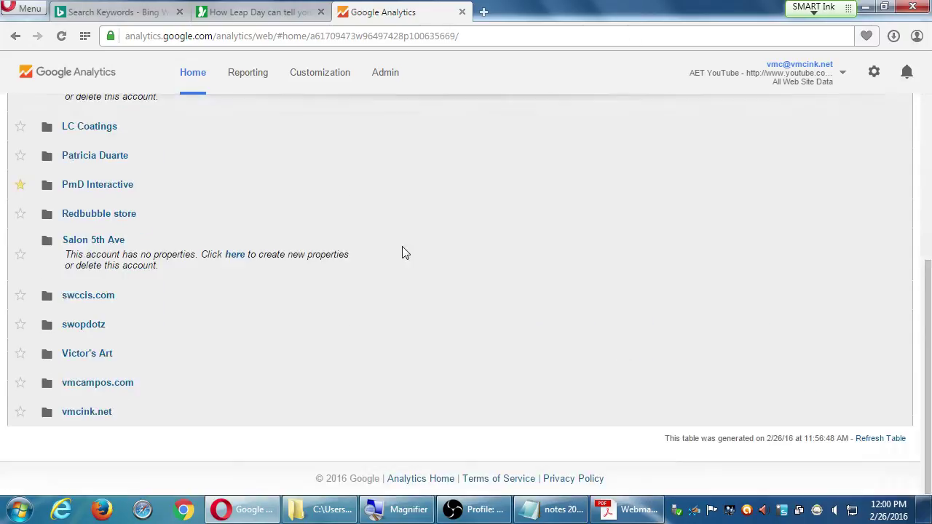
click(73, 412)
scroll(305, 404, down, 3)
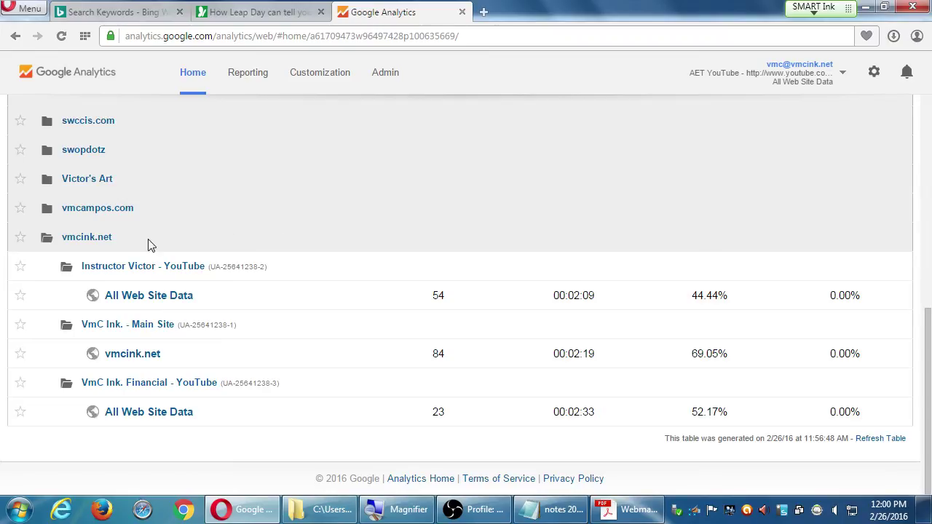
Open the new account form and enter the business name as the Account Name.
click(328, 240)
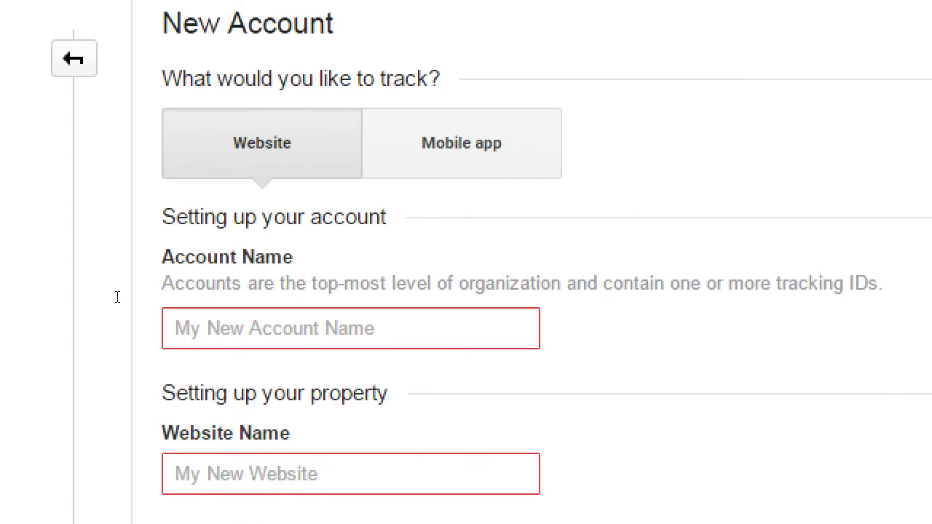
key(Tab)
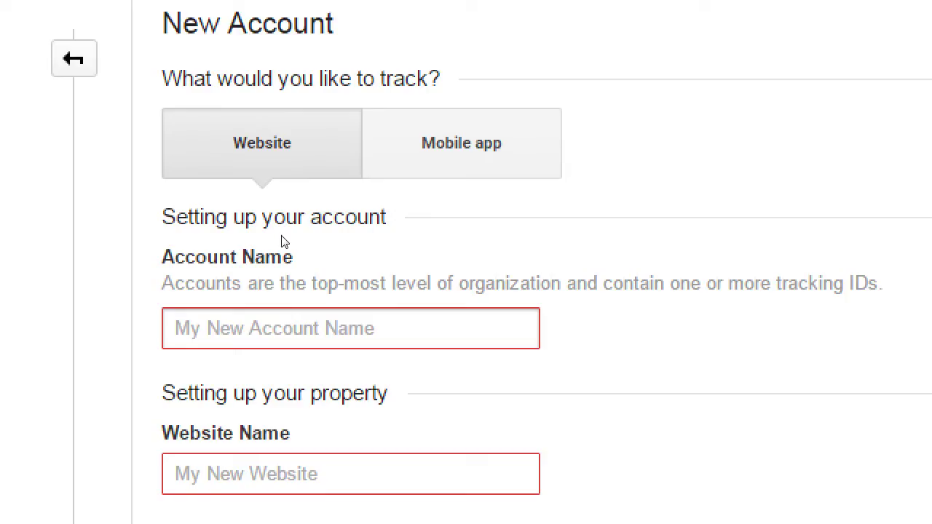
text(Victor's Web)
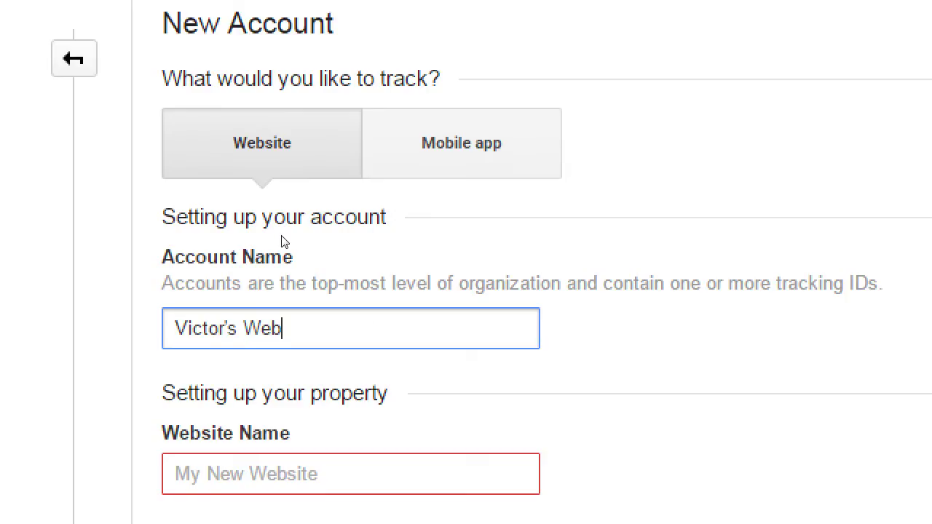
text( Pro Designs)
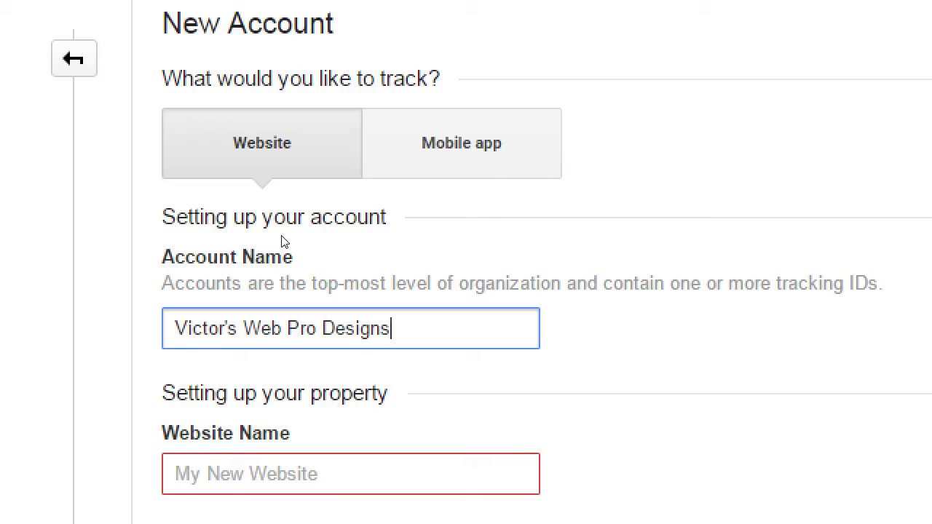
click(176, 385)
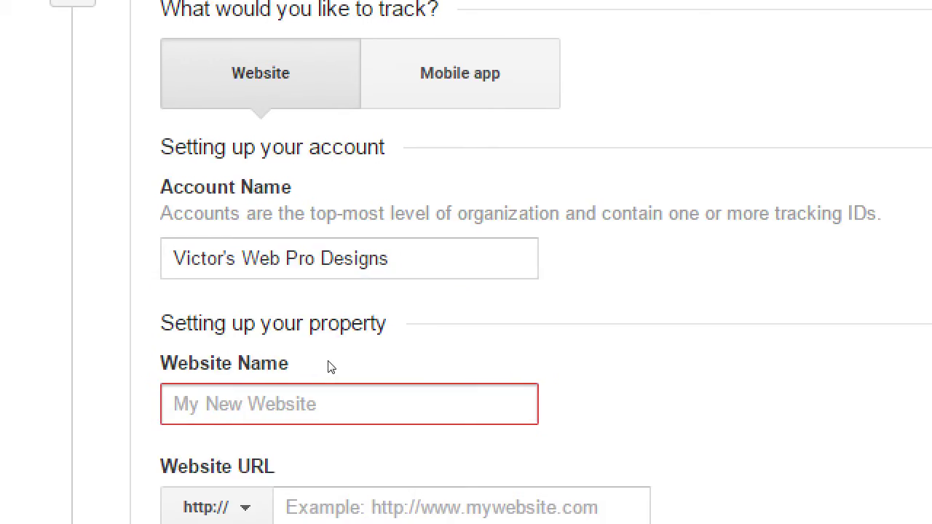
Enter 'Main Website' as the Website Name, correcting the earlier typos.
text(Main Wesbi)
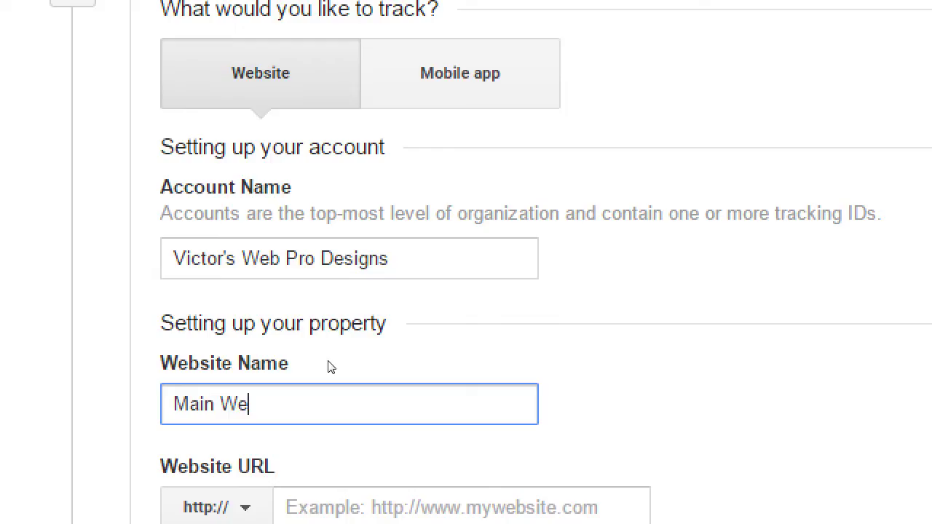
key(BackSpace)
key(BackSpace)
key(BackSpace)
key(BackSpace)
key(BackSpace)
key(BackSpace)
key(BackSpace)
key(BackSpace)
key(BackSpace)
key(BackSpace)
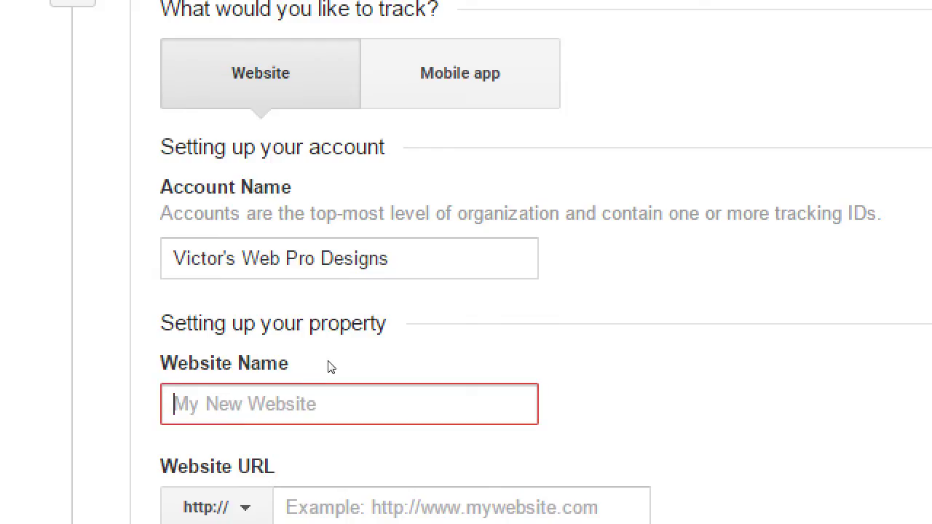
text(YouTube)
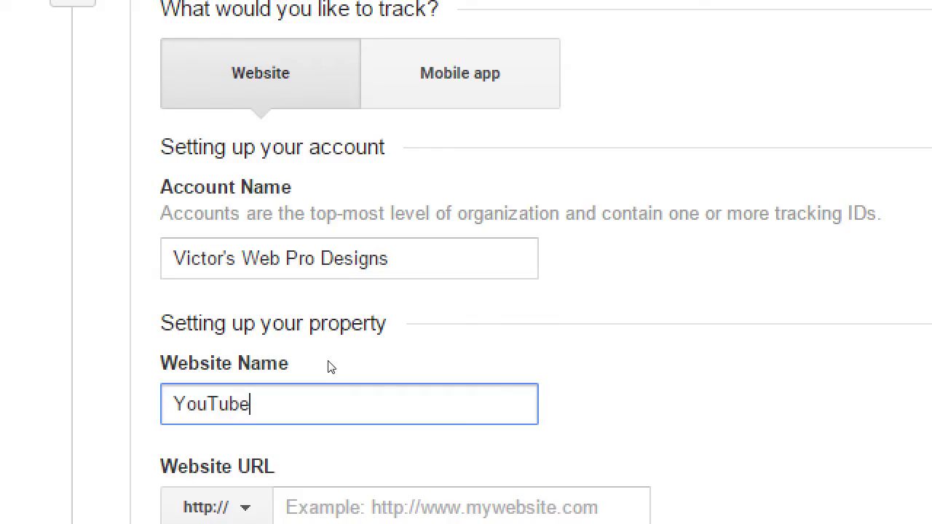
key(BackSpace)
key(BackSpace)
key(BackSpace)
key(BackSpace)
key(BackSpace)
key(BackSpace)
key(BackSpace)
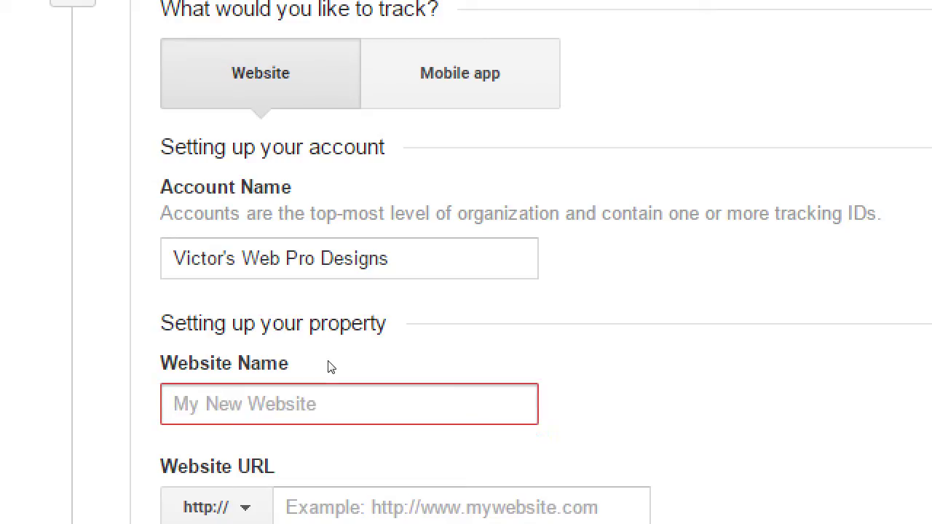
text(Main Website)
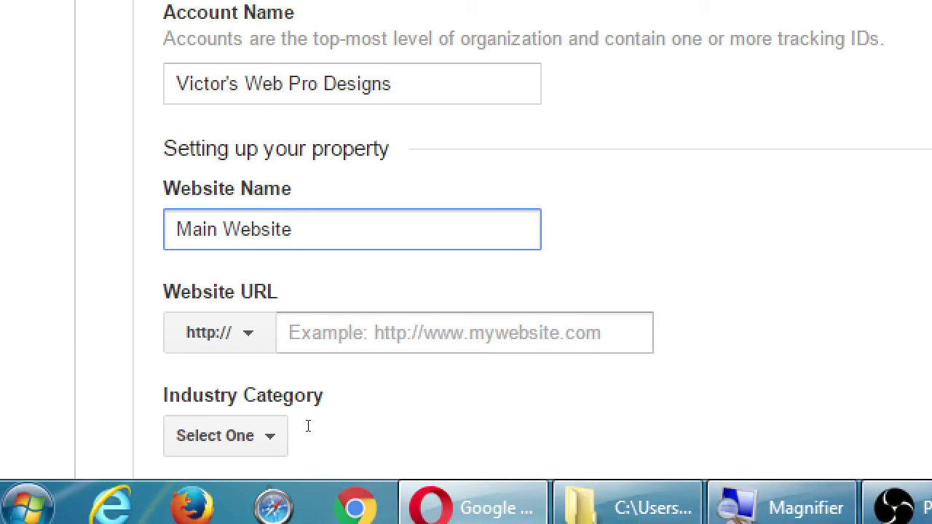
key(Tab)
key(shift+Tab)
key(space)
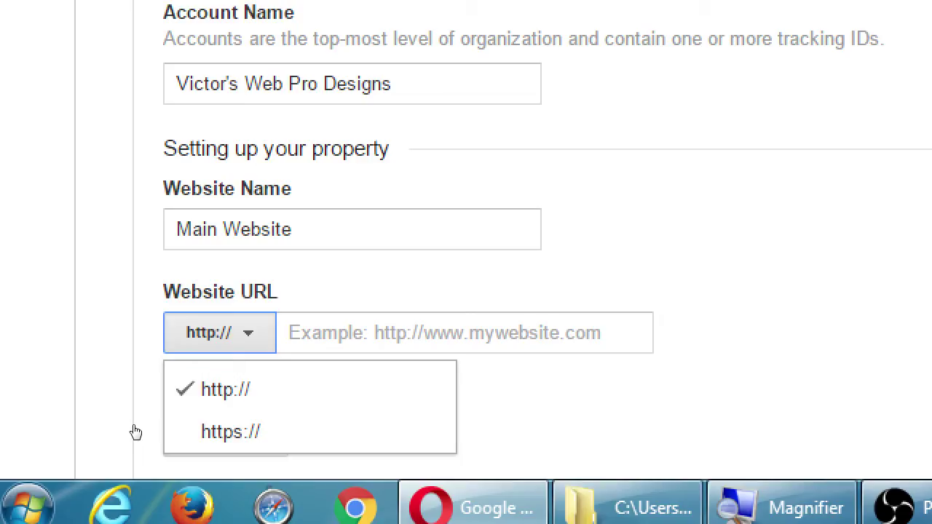
Enter victorsproweb.com as the Website URL, removing the duplicate http: prefix.
key(Tab)
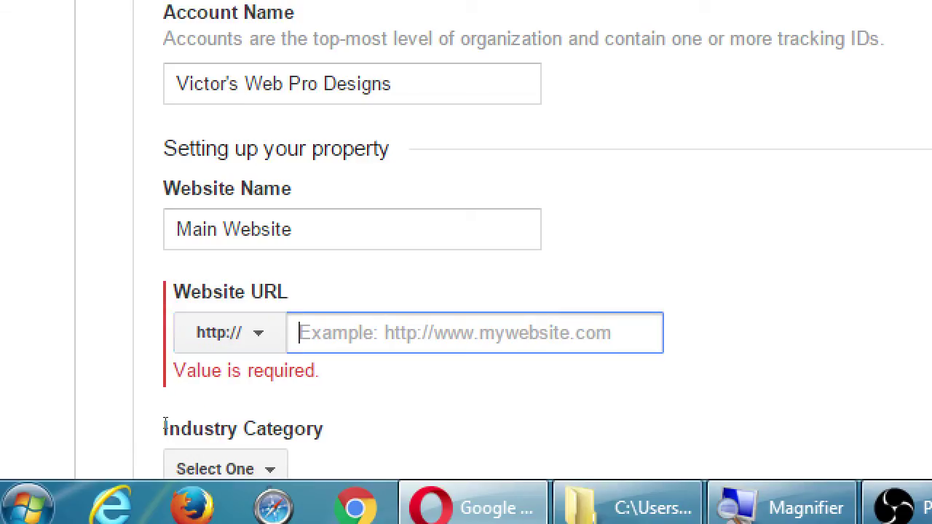
text(http)
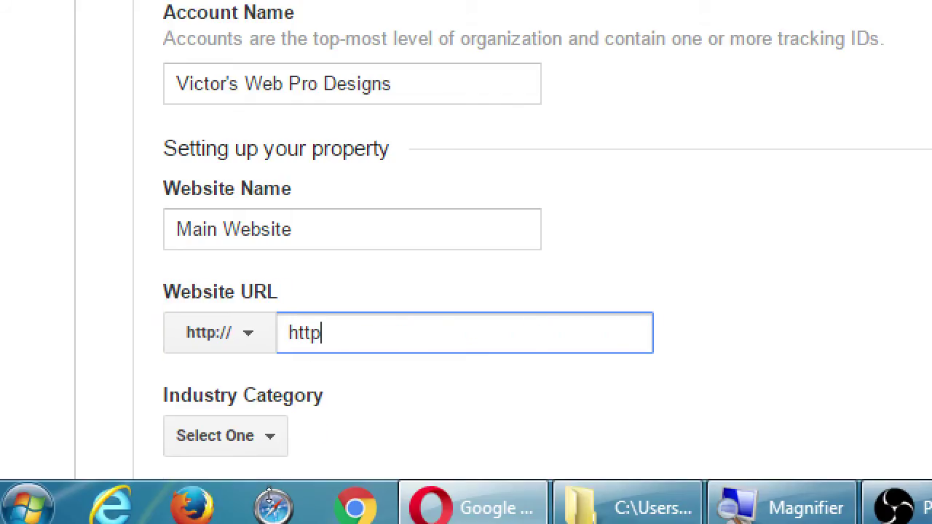
text(://victors)
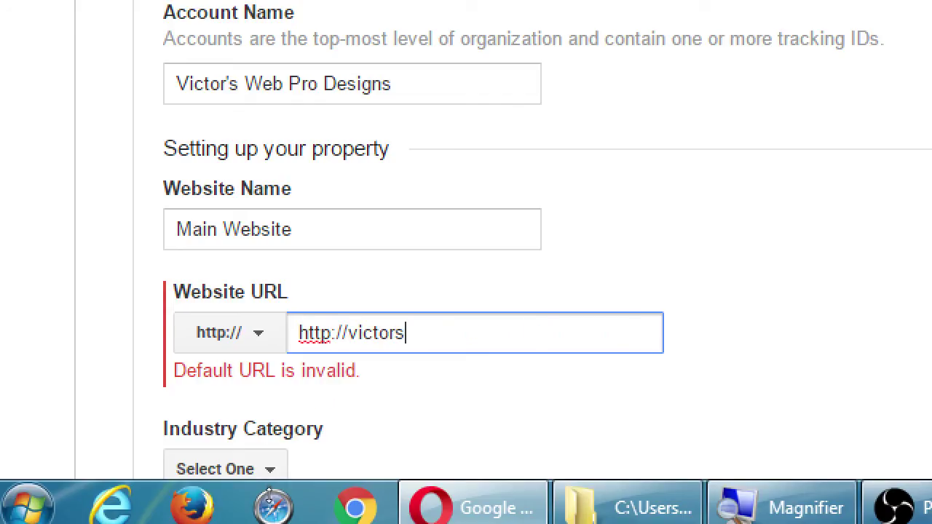
text(proweb.com)
key(Home)
key(Delete)
key(Delete)
key(Delete)
key(Delete)
key(Delete)
key(Delete)
key(Delete)
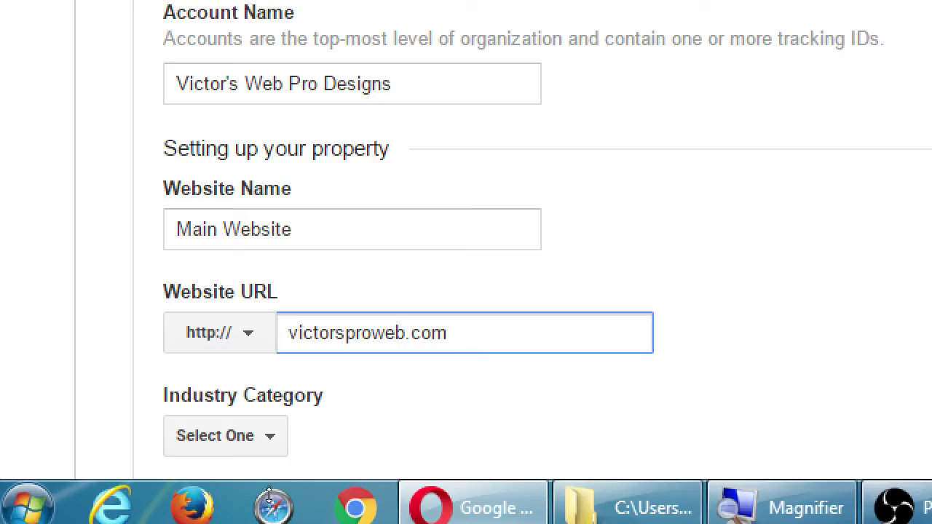
scroll(289, 470, down, 4)
Move past the URL field and drop down the Industry Category list.
key(Tab)
key(Down)
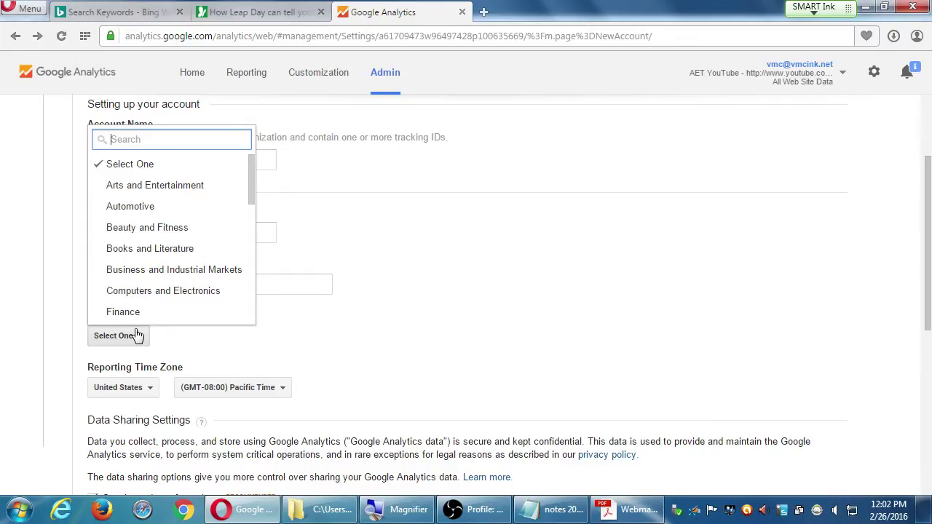
Scroll to the bottom of the Industry Category list and pick Other.
click(253, 303)
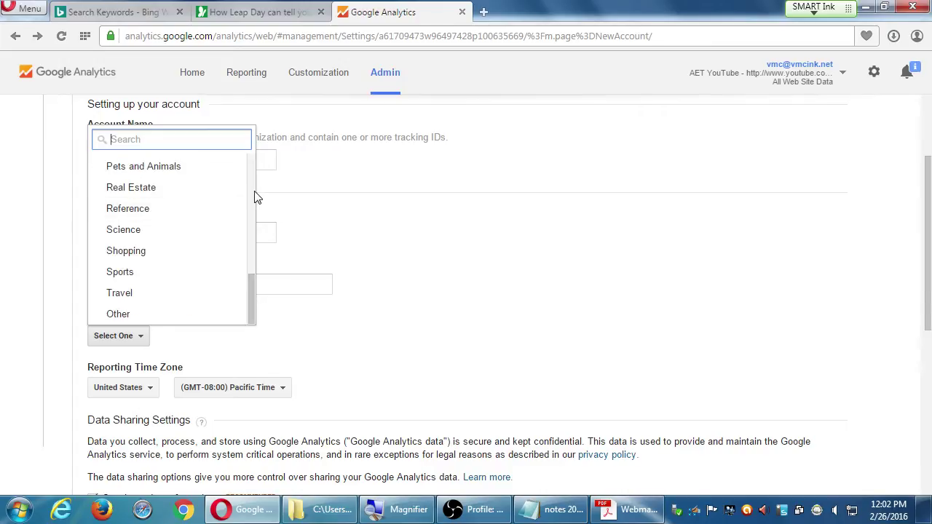
scroll(256, 197, up, 2)
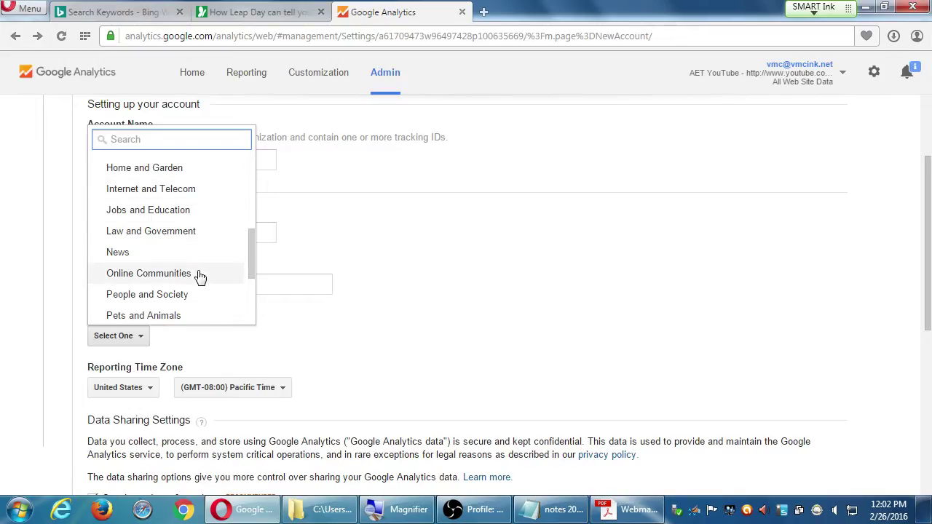
scroll(252, 287, down, 2)
drag(252, 287, 242, 151)
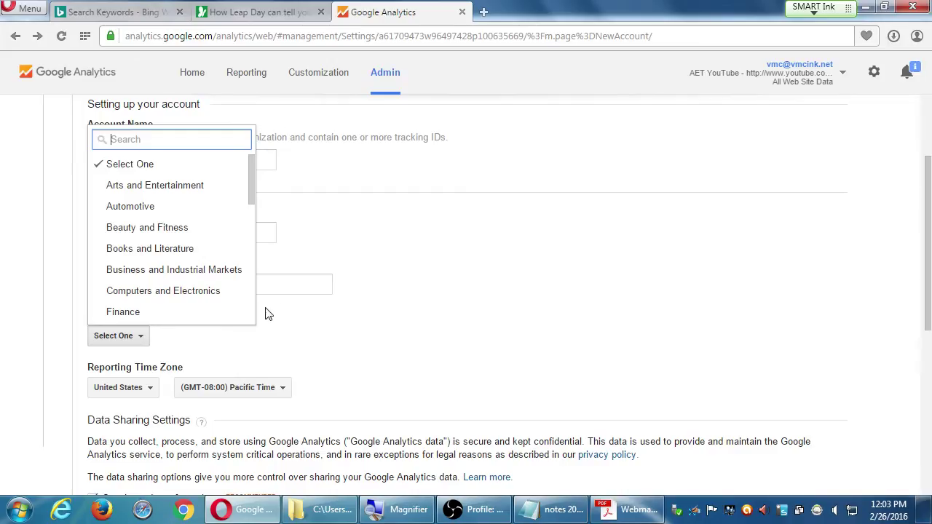
scroll(253, 312, down, 6)
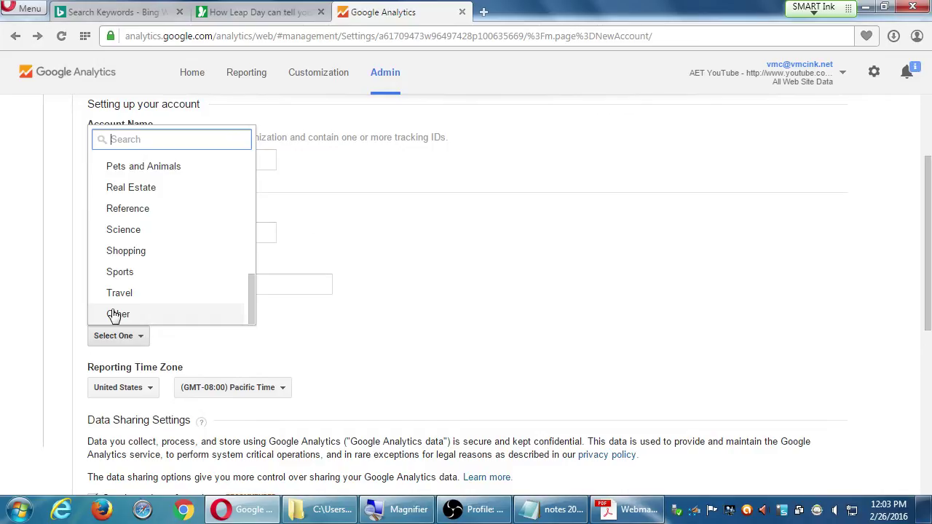
click(116, 314)
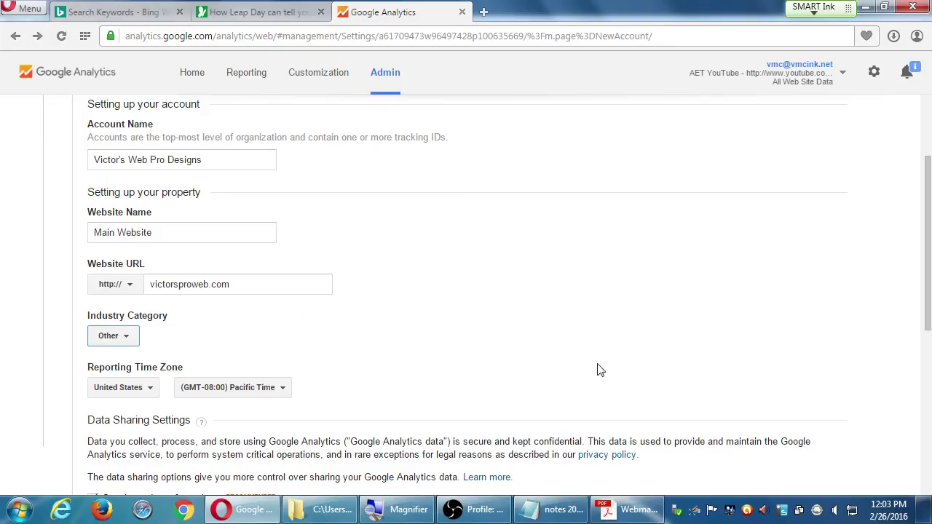
Uncheck Google products & services, Benchmarking, Technical support and Account specialists data sharing.
scroll(409, 360, down, 3)
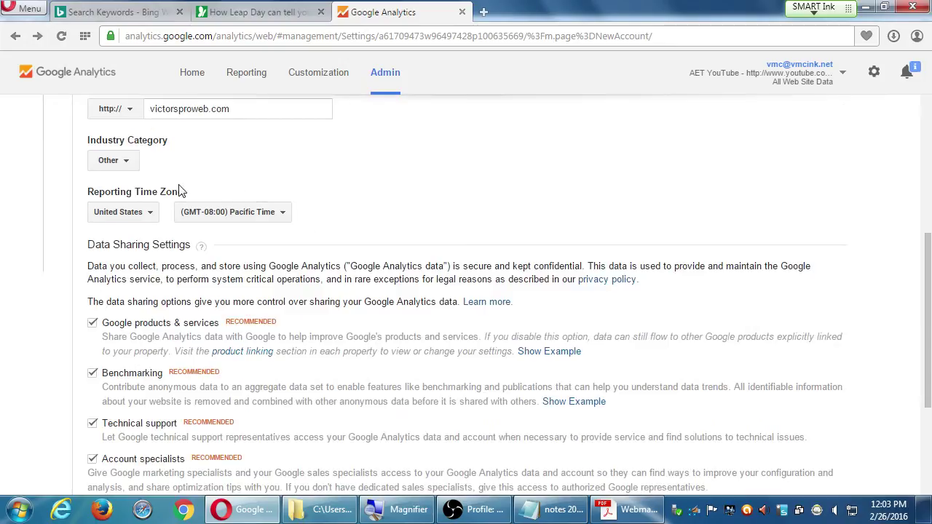
scroll(81, 206, down, 2)
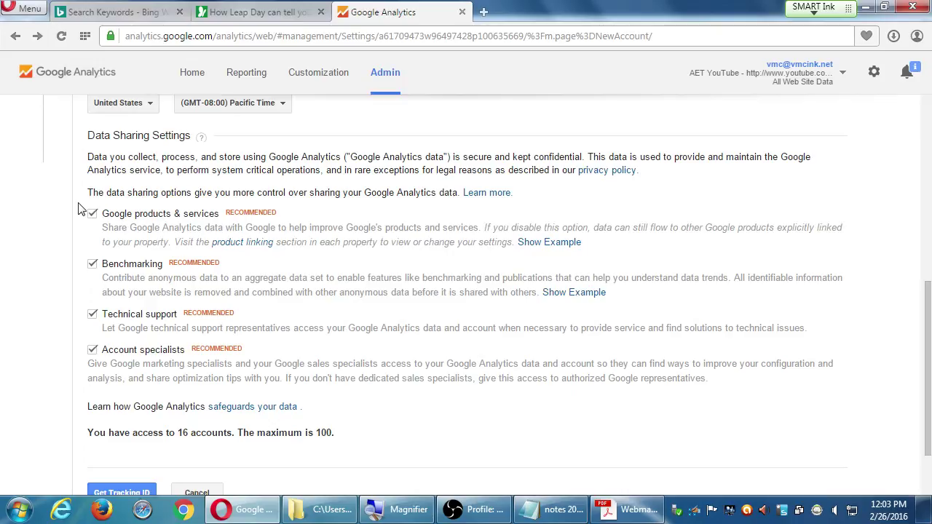
click(93, 213)
click(92, 265)
click(93, 313)
click(92, 349)
scroll(348, 336, down, 2)
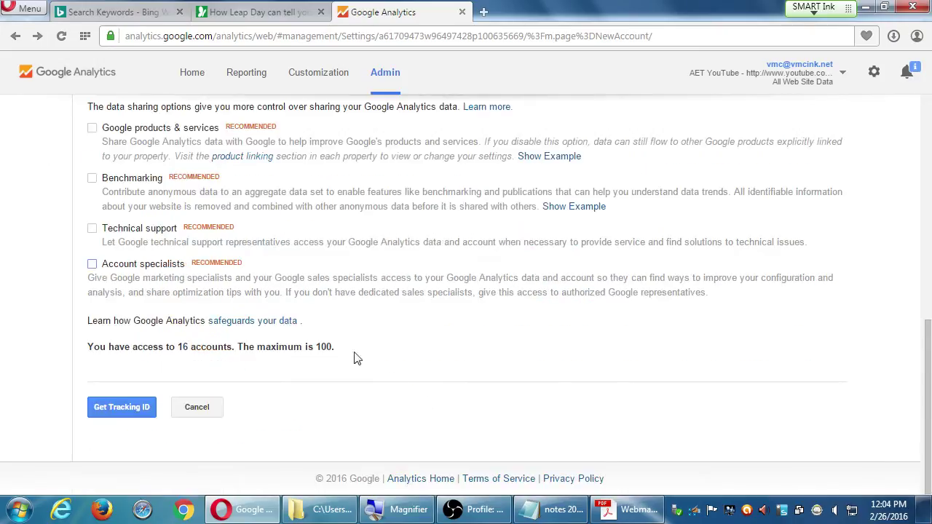
drag(332, 352, 316, 349)
Use Get Tracking ID, look through the Terms of Service dialog and choose I Accept.
click(139, 412)
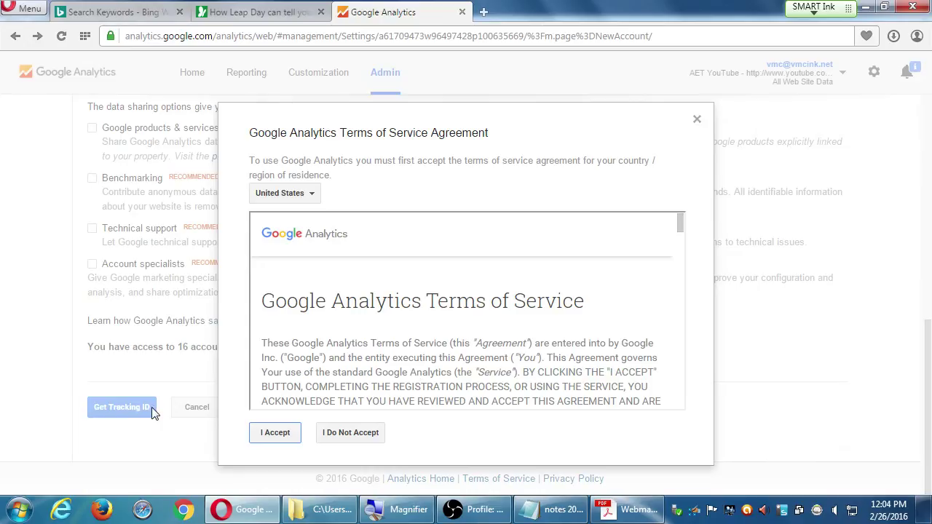
drag(358, 372, 369, 301)
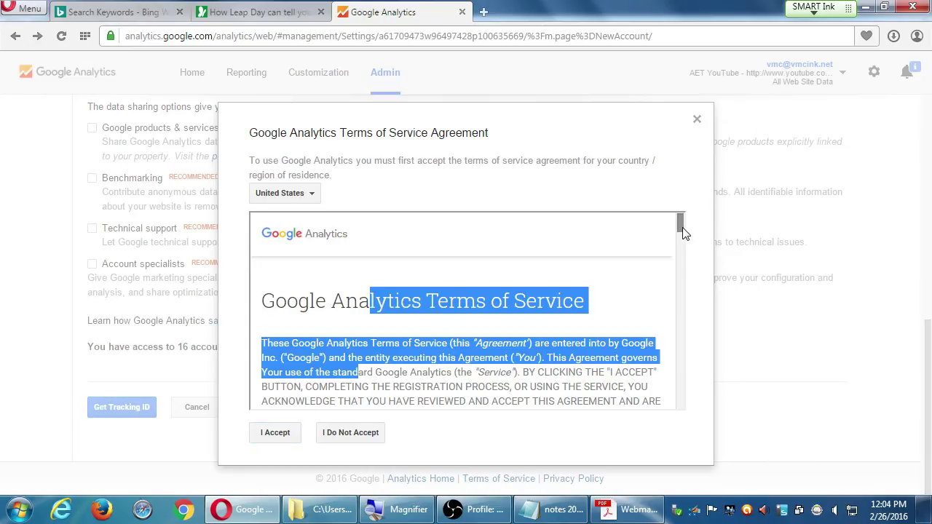
drag(680, 218, 672, 199)
click(633, 376)
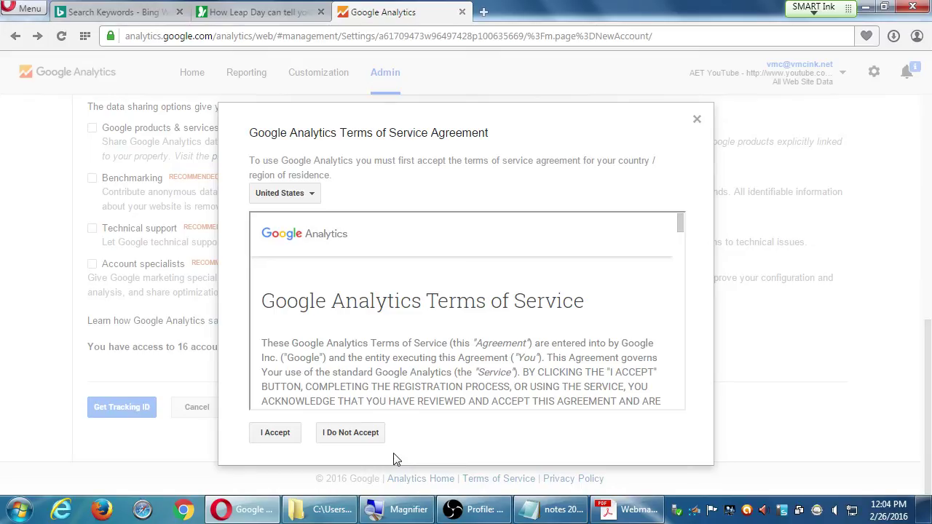
click(292, 439)
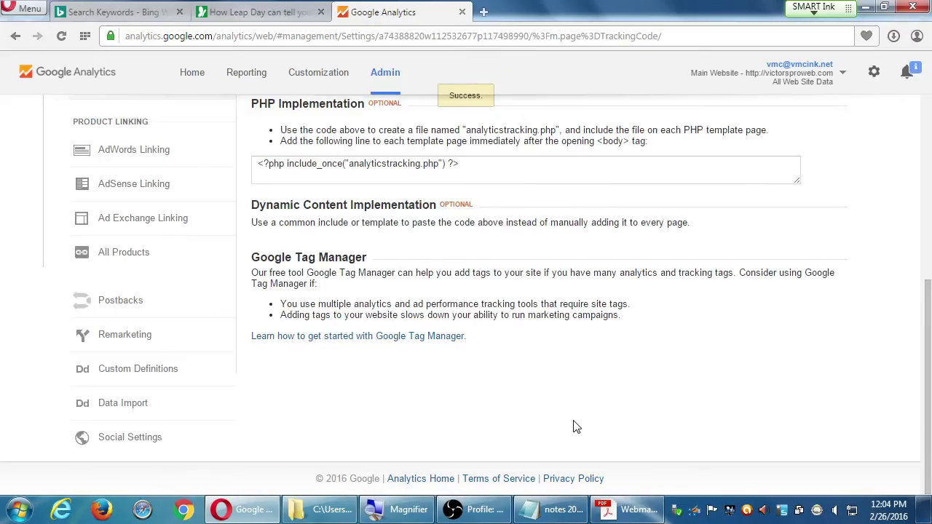
Scroll through the Main Website tracking code page and back up to its Tracking ID and script.
scroll(422, 397, up, 5)
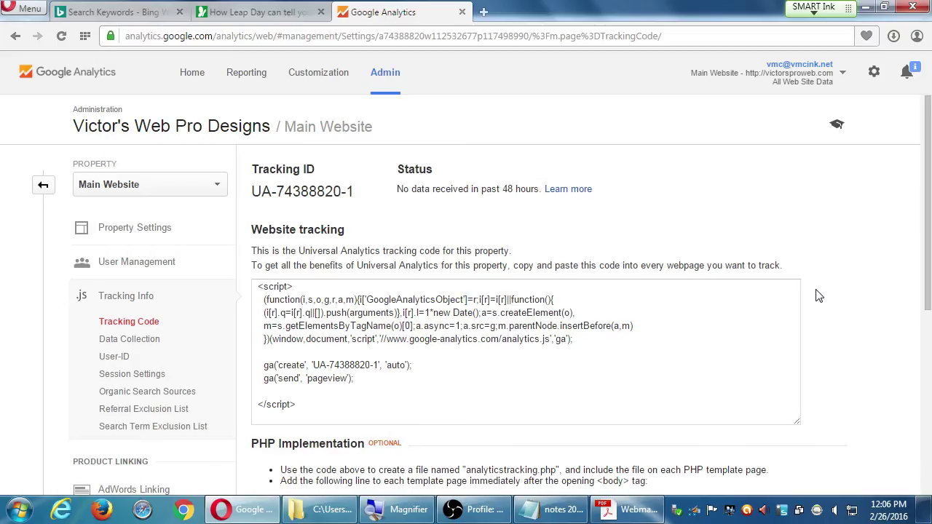
scroll(818, 295, down, 5)
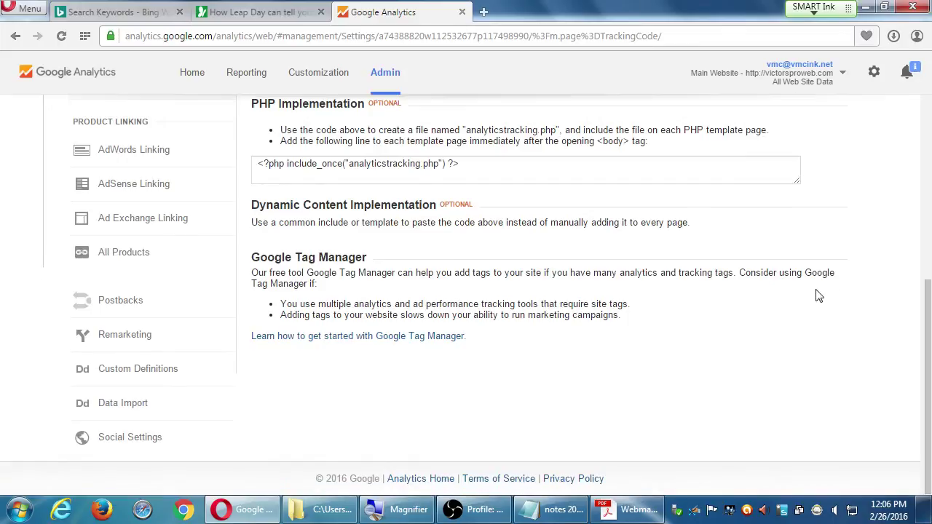
scroll(774, 281, up, 1)
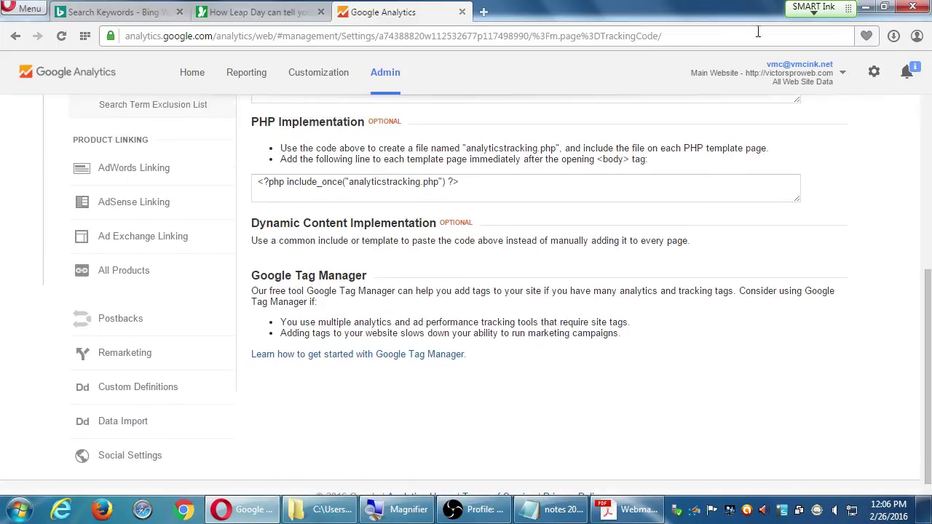
scroll(864, 407, up, 5)
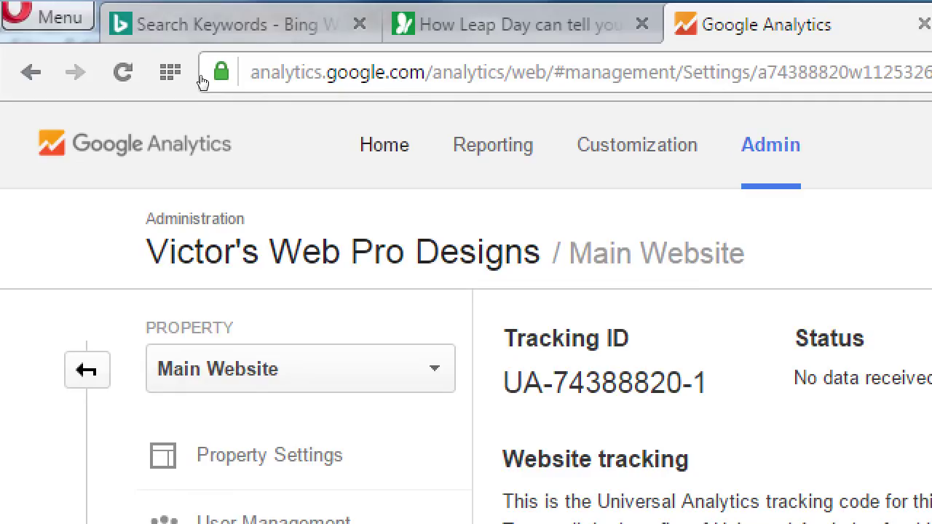
Return to the Home list, collapse vmcink.net and expand the new account to reveal Main Website.
key(alt+Left)
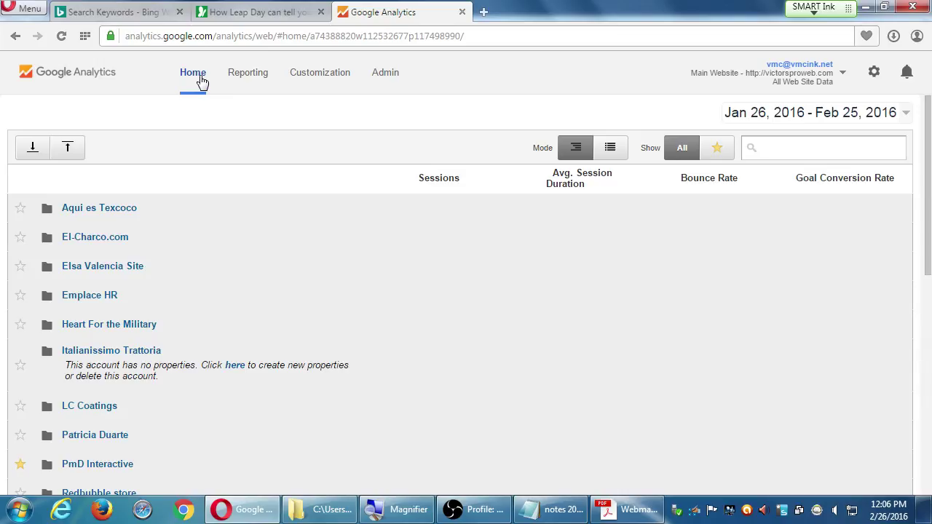
scroll(225, 216, down, 6)
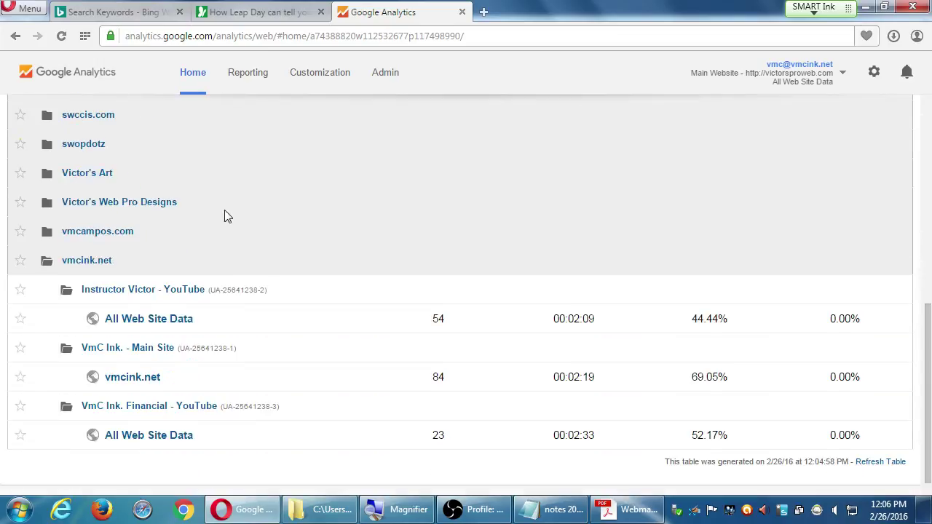
click(99, 262)
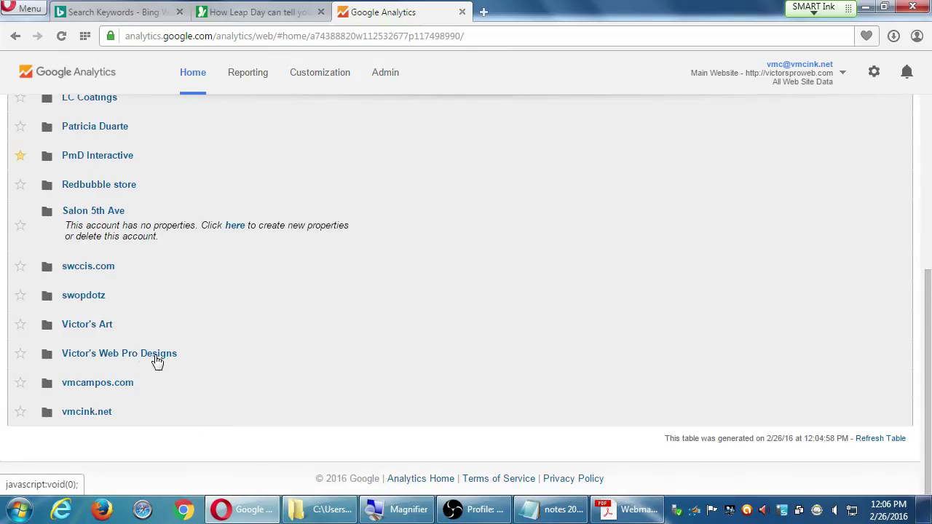
click(145, 359)
scroll(221, 321, down, 1)
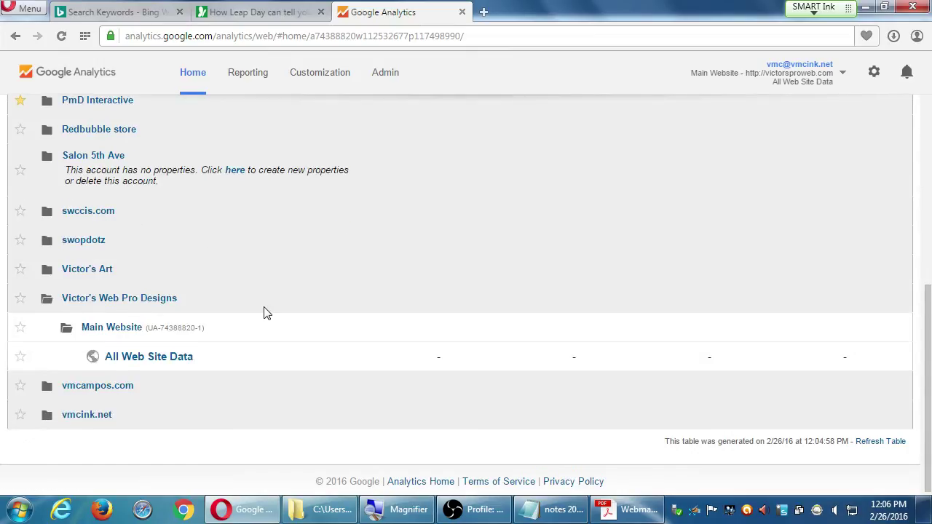
key(super+plus)
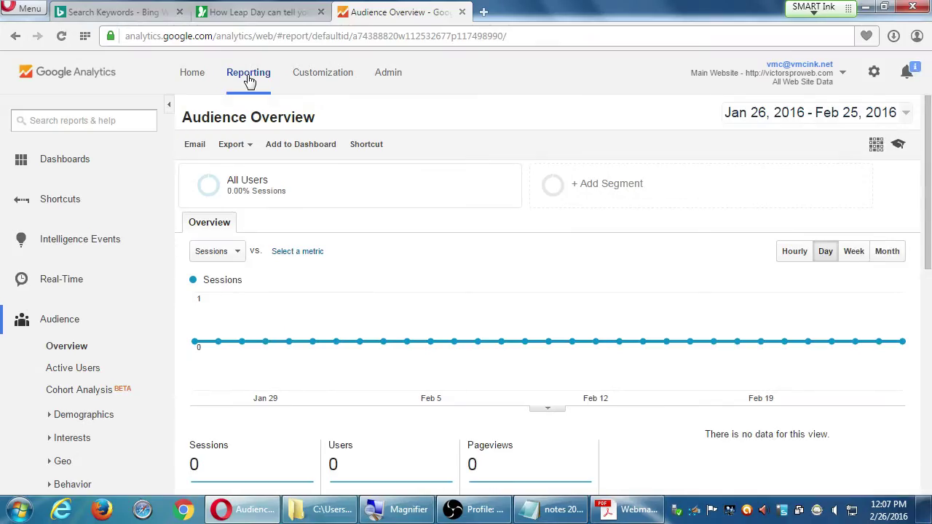
Go to Admin for the web design account, listing Main Website and All Web Site Data.
click(314, 78)
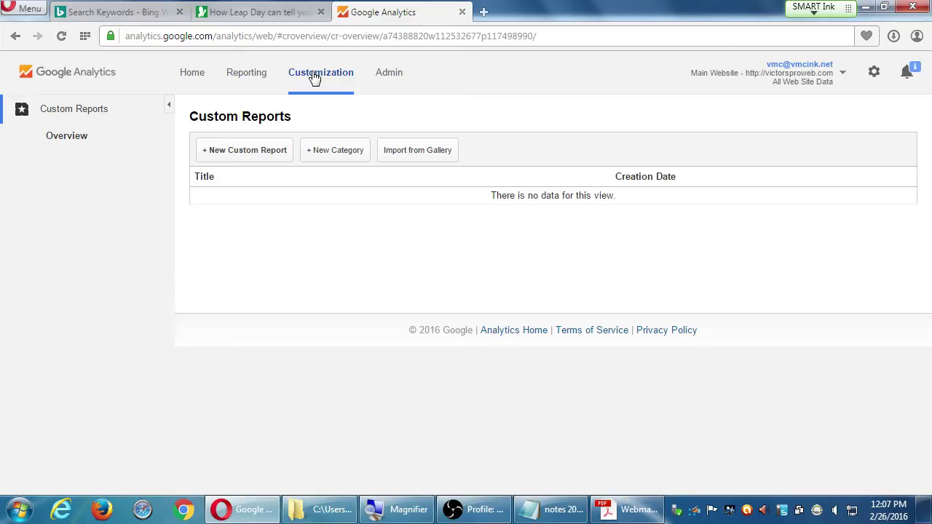
click(393, 84)
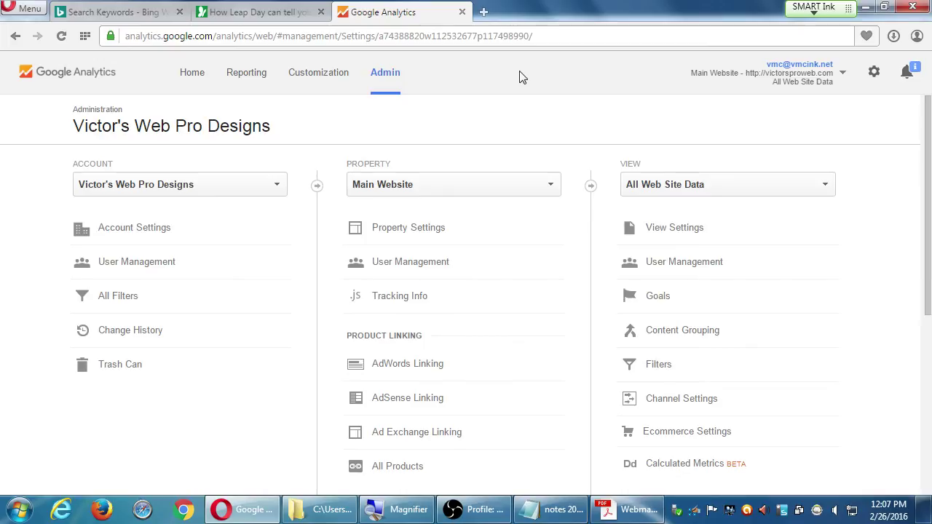
Open the web design account's Account Settings and review its unchecked data sharing options.
click(159, 189)
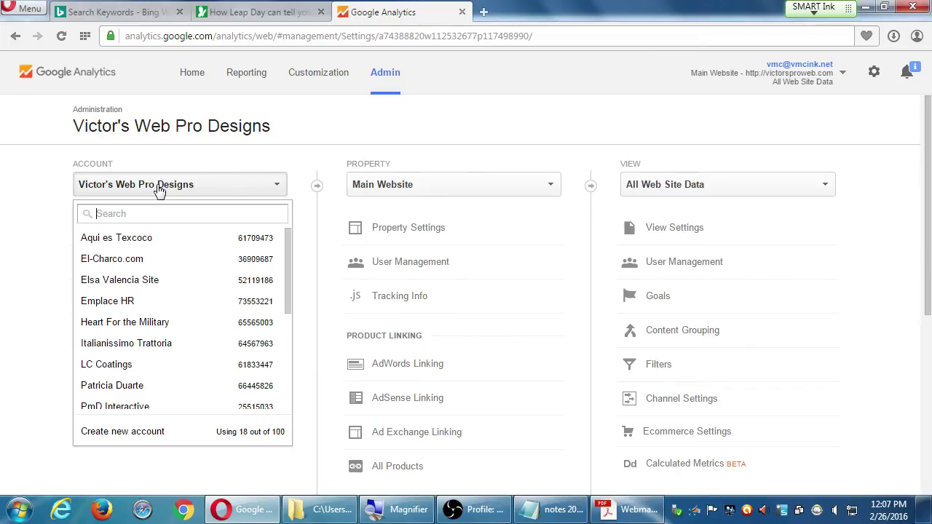
click(28, 194)
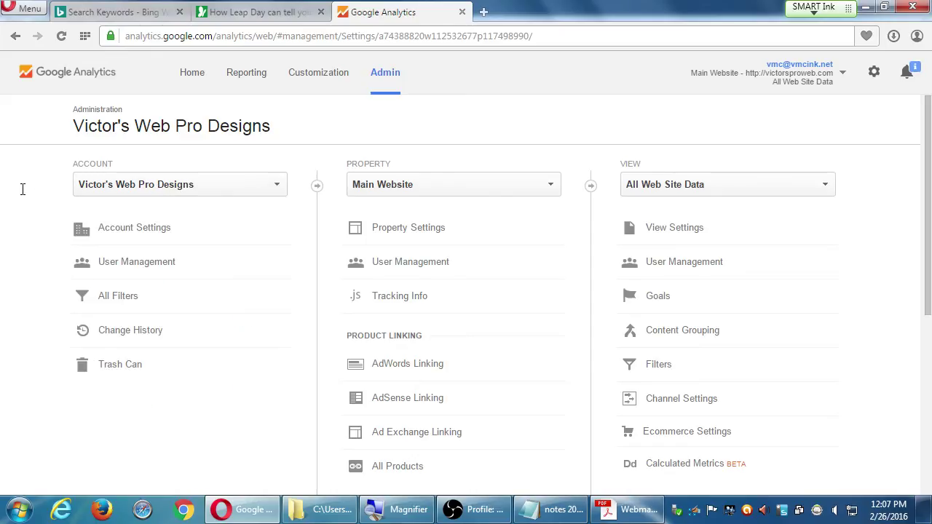
click(132, 227)
scroll(372, 368, down, 3)
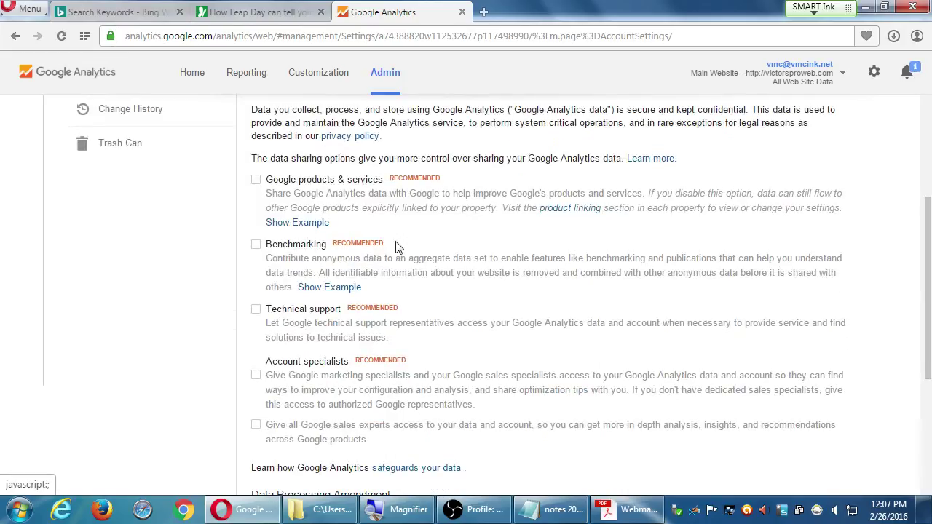
scroll(416, 364, down, 3)
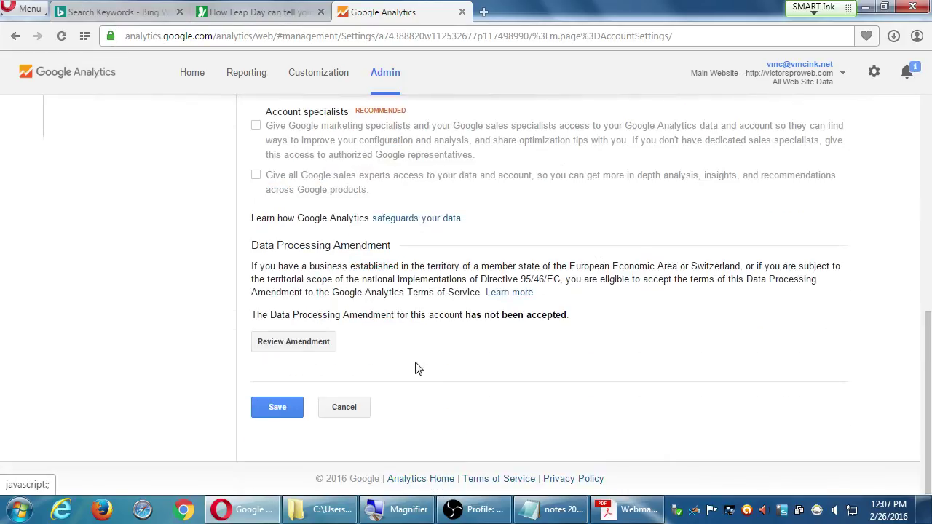
scroll(416, 370, up, 7)
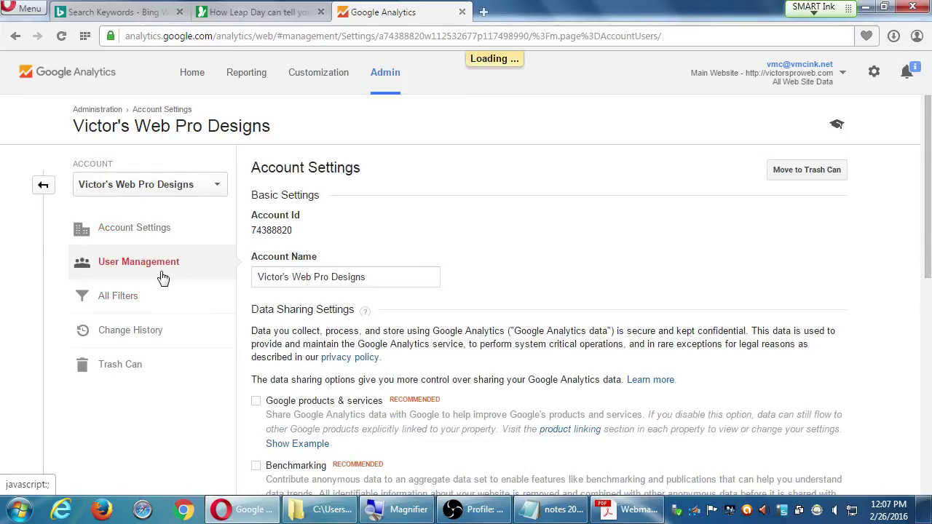
click(162, 278)
click(152, 304)
click(161, 343)
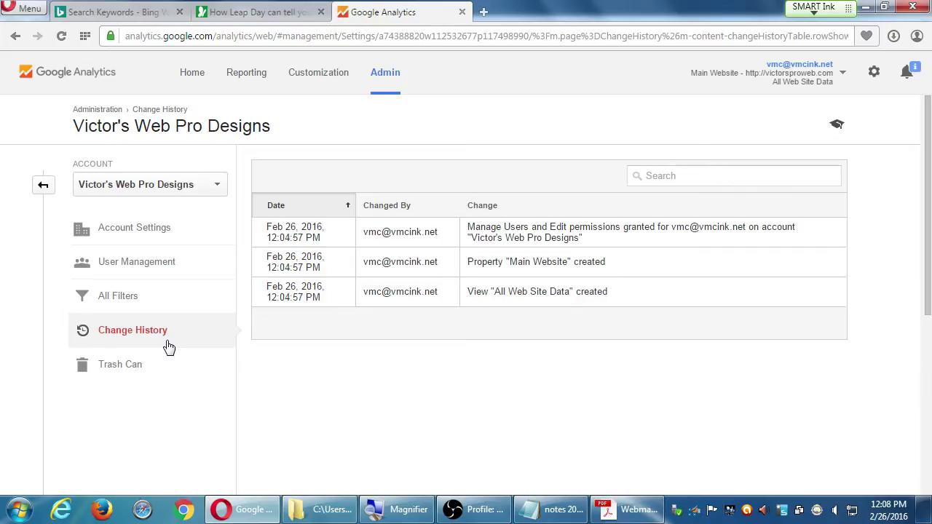
click(154, 272)
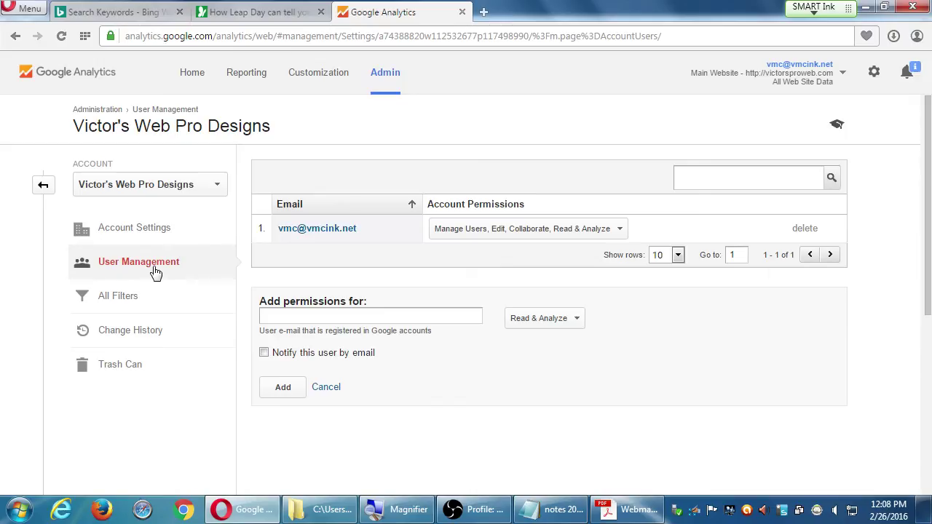
click(147, 332)
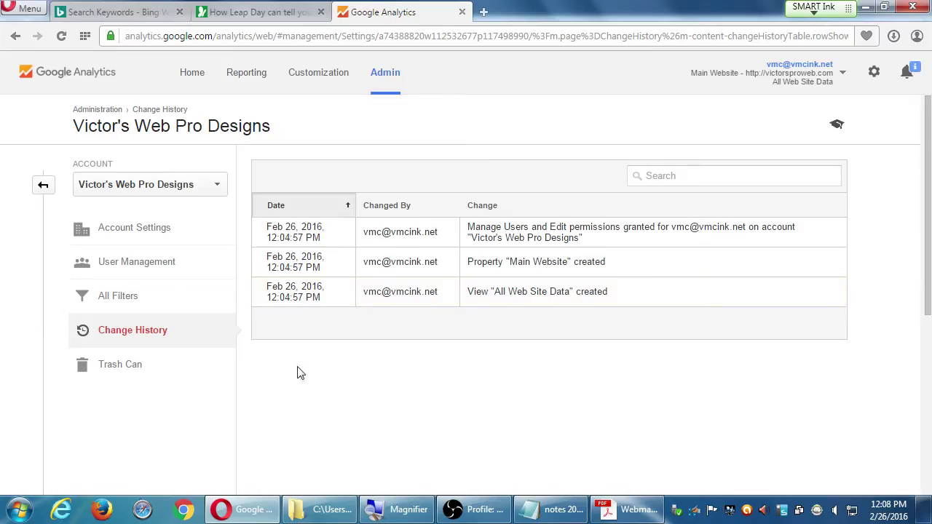
click(153, 370)
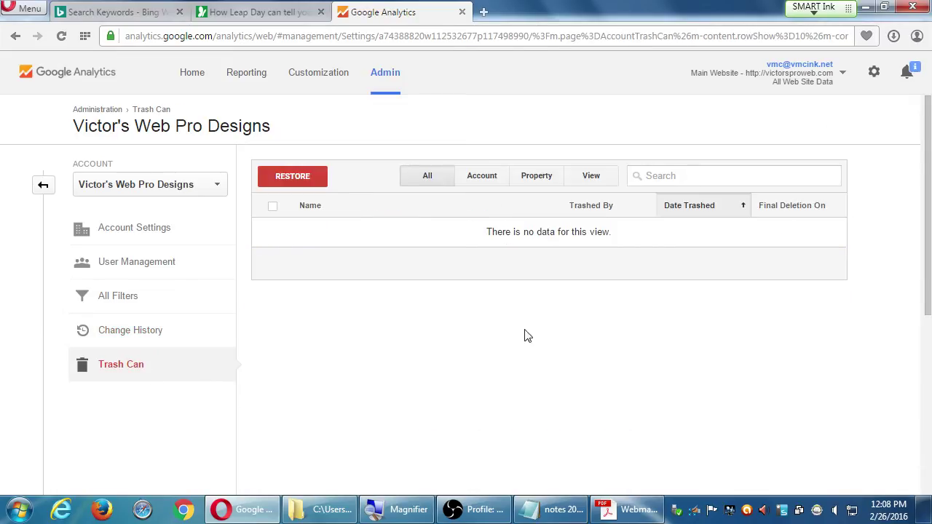
click(128, 233)
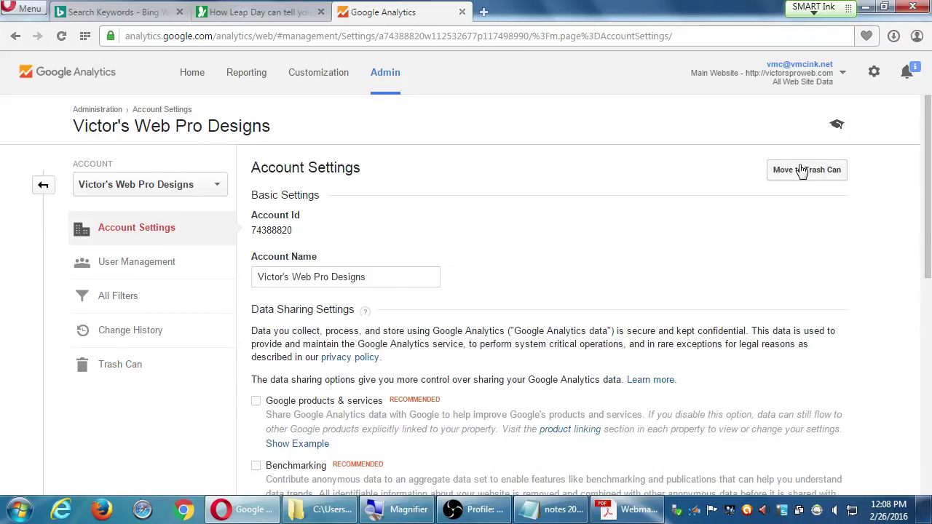
Revisit the Trash Can and Account Settings, then go back to the Admin overview.
click(117, 367)
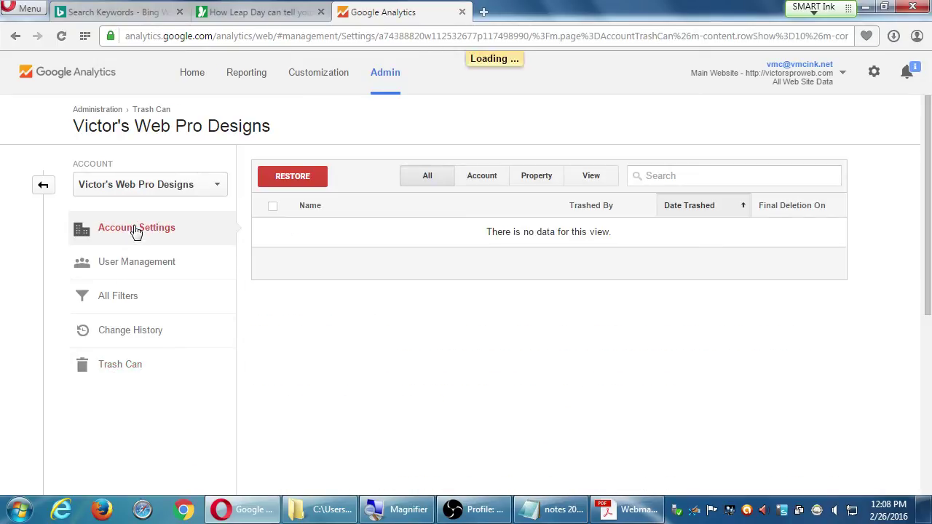
click(134, 230)
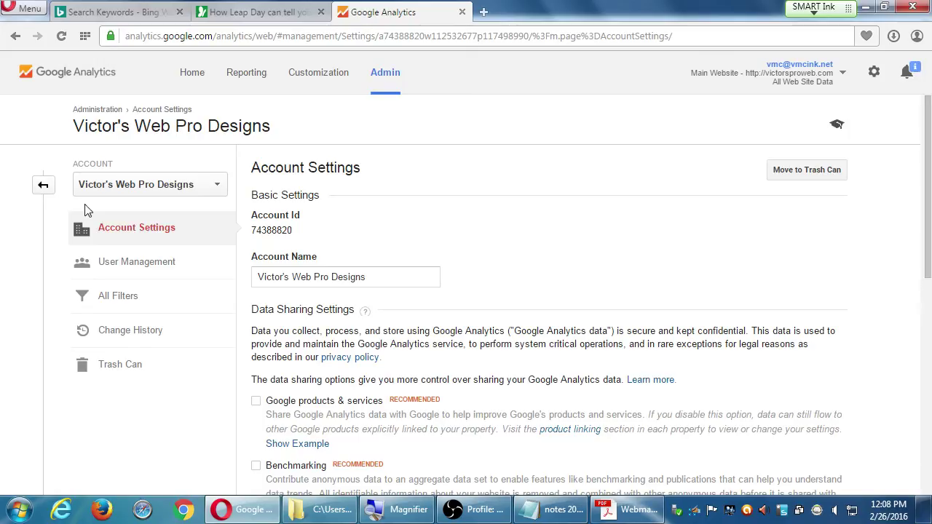
click(44, 191)
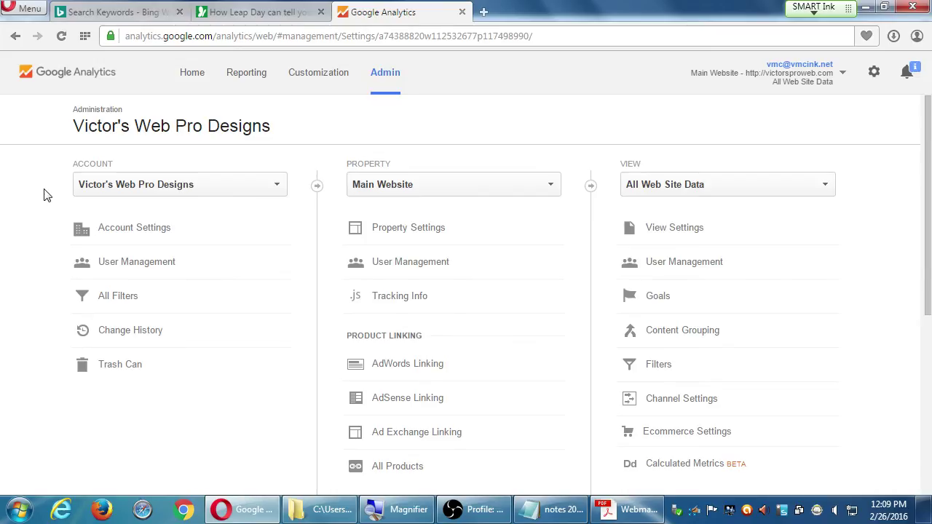
click(450, 193)
click(229, 187)
click(185, 194)
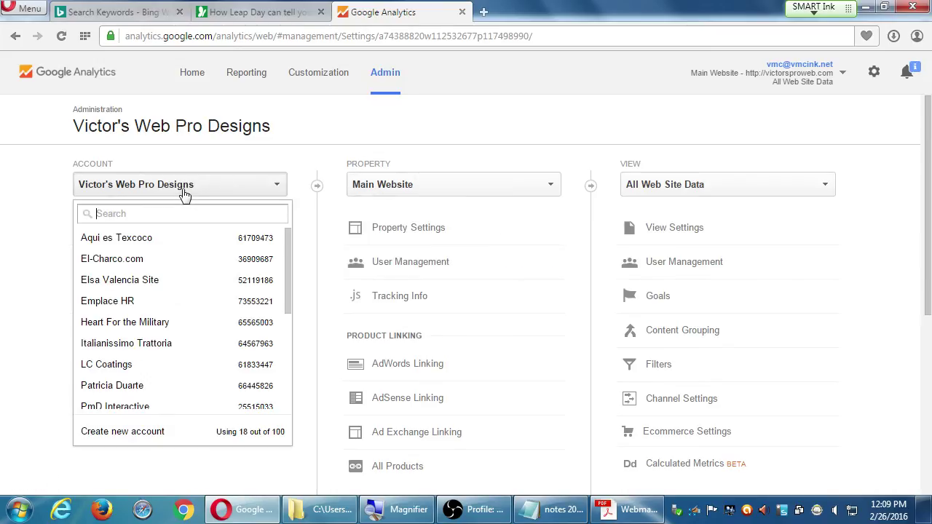
click(166, 246)
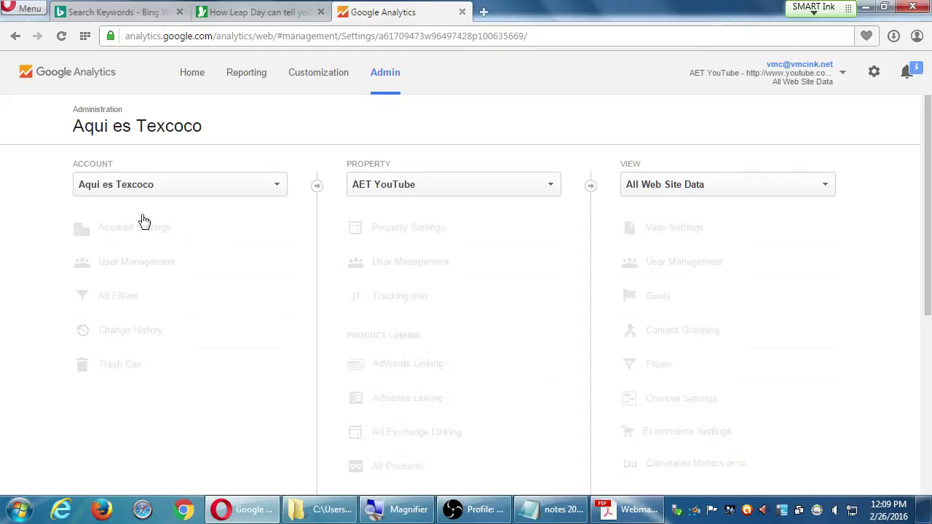
click(400, 188)
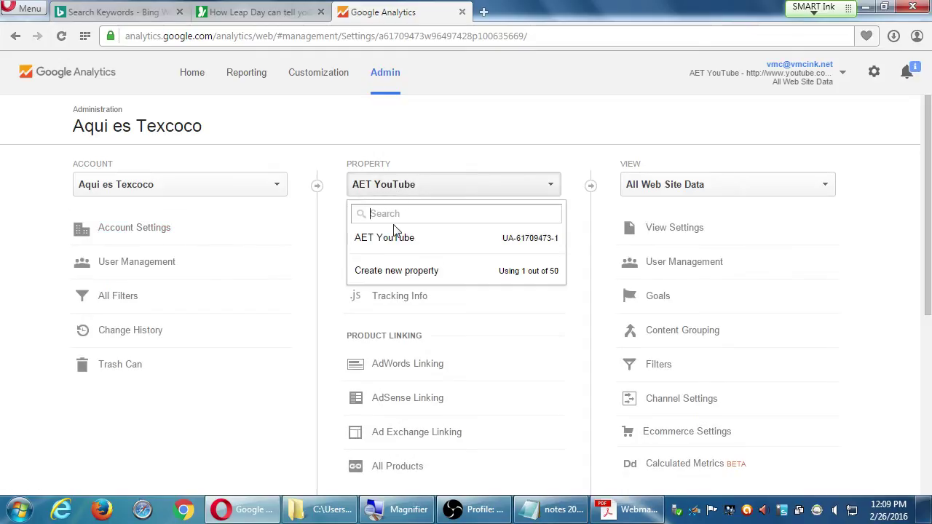
click(359, 187)
click(263, 189)
scroll(289, 364, down, 5)
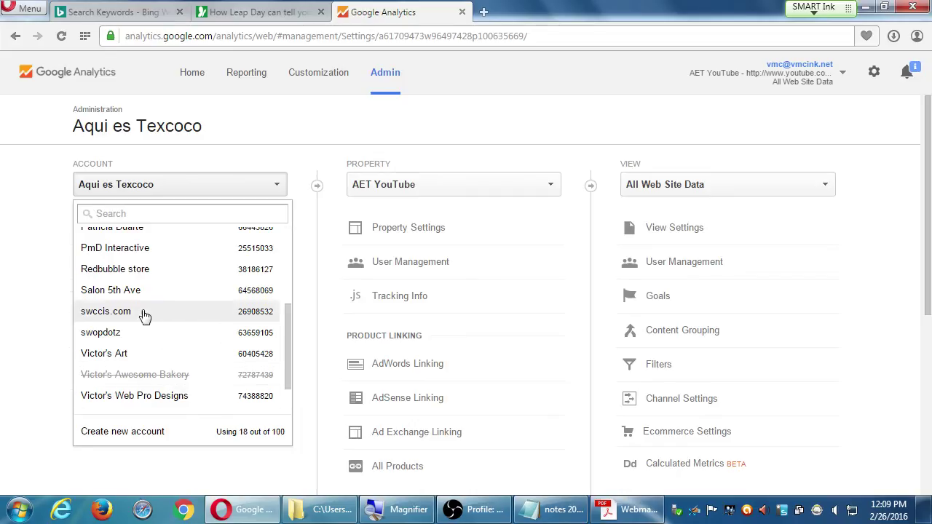
click(131, 252)
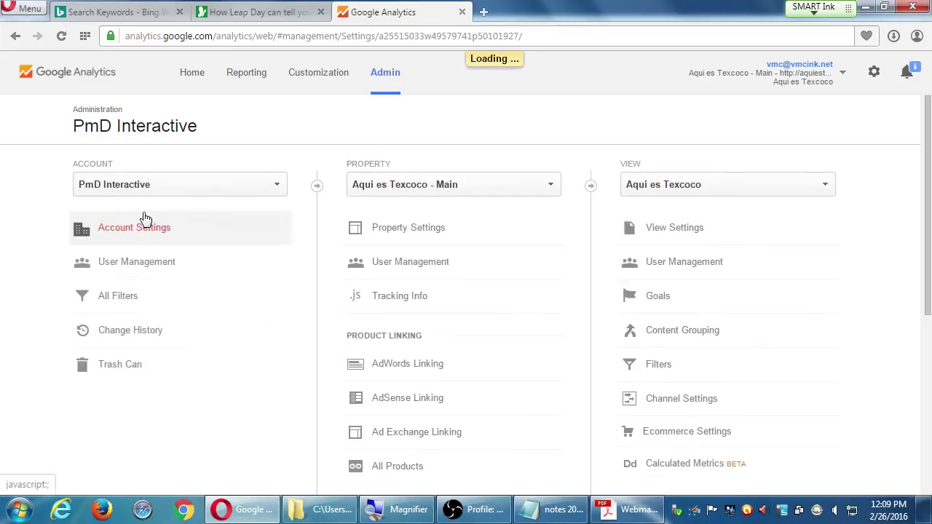
click(402, 184)
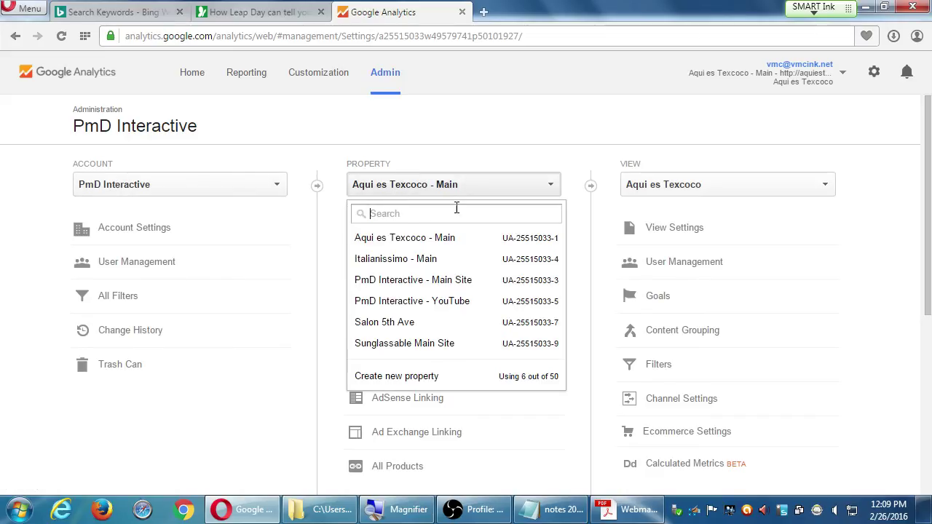
click(411, 128)
click(241, 188)
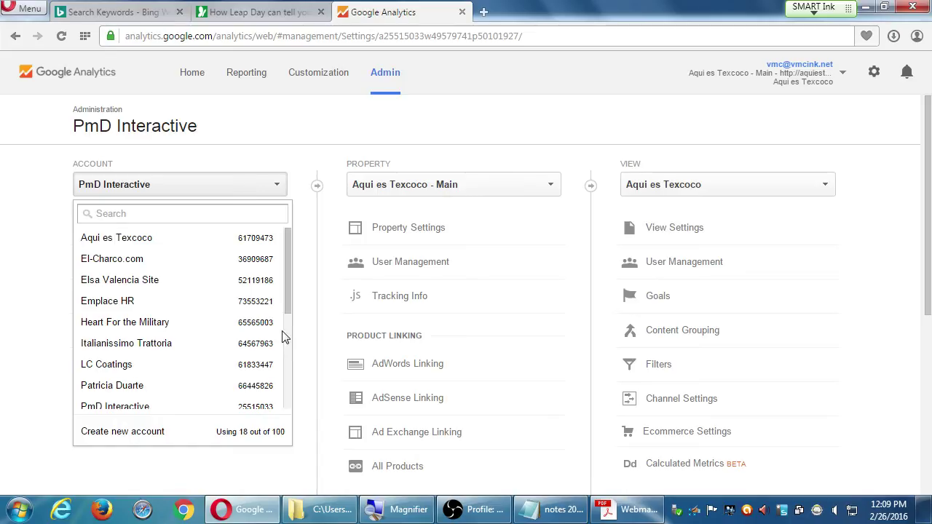
click(285, 345)
click(251, 188)
scroll(285, 340, down, 3)
click(187, 364)
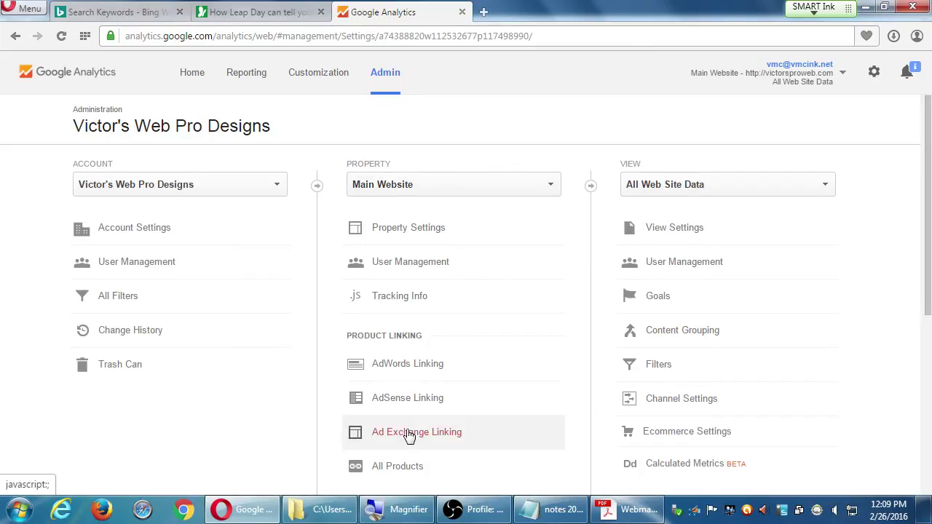
Expand Tracking Info for the Main Website property, from Tracking Code to Search Term Exclusion List.
scroll(415, 405, down, 2)
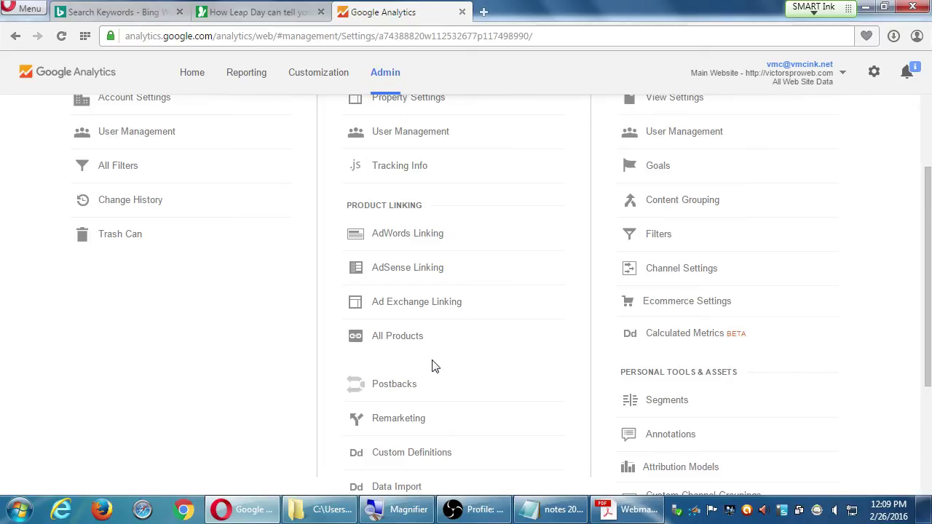
scroll(432, 366, up, 3)
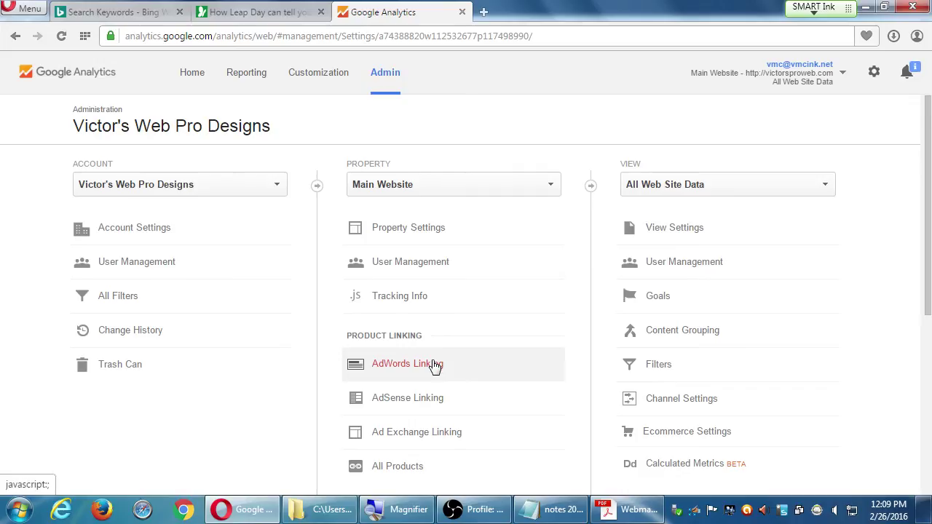
click(417, 304)
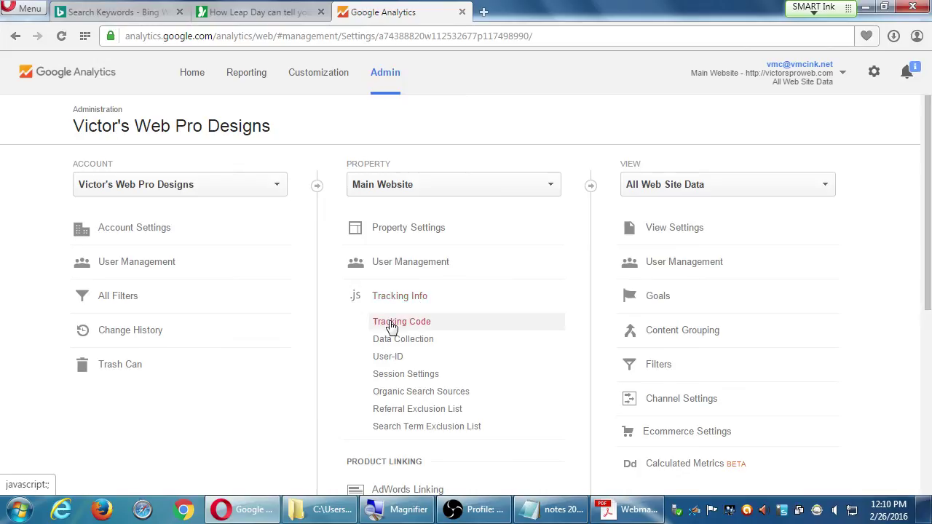
Open the Main Website tracking code page, select the whole tracking script, and return to Admin.
click(392, 323)
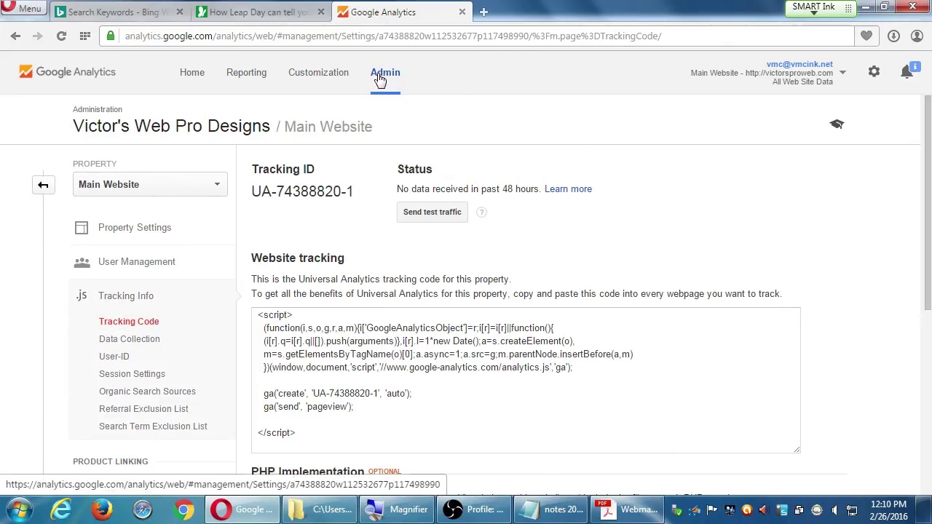
click(43, 185)
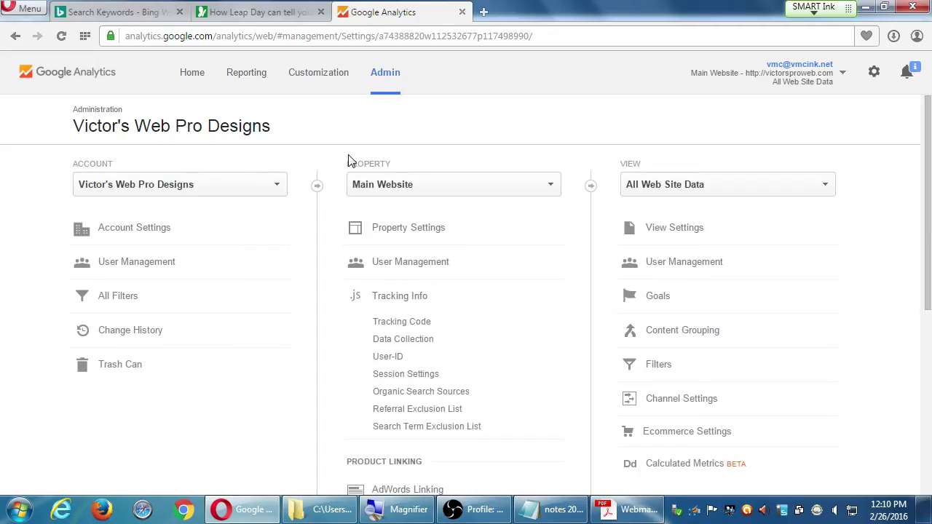
drag(350, 160, 396, 159)
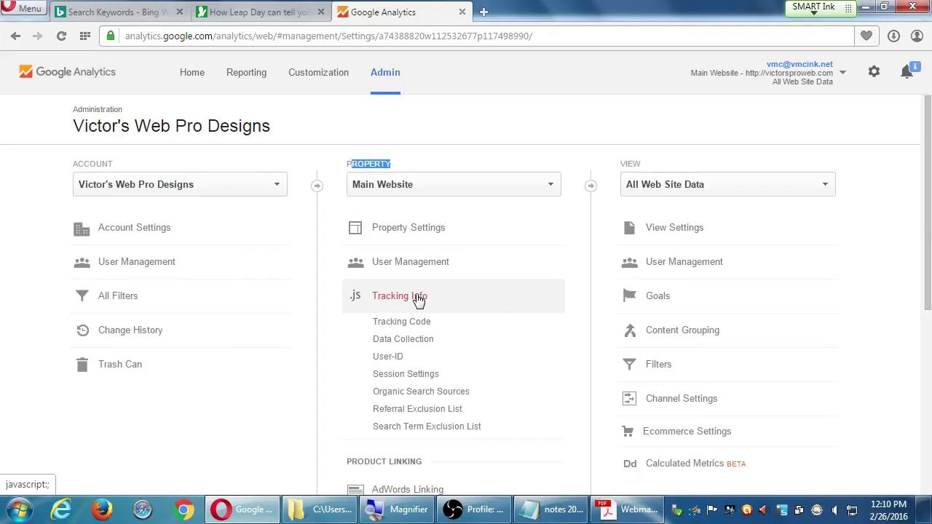
click(420, 321)
drag(352, 333, 547, 422)
click(560, 422)
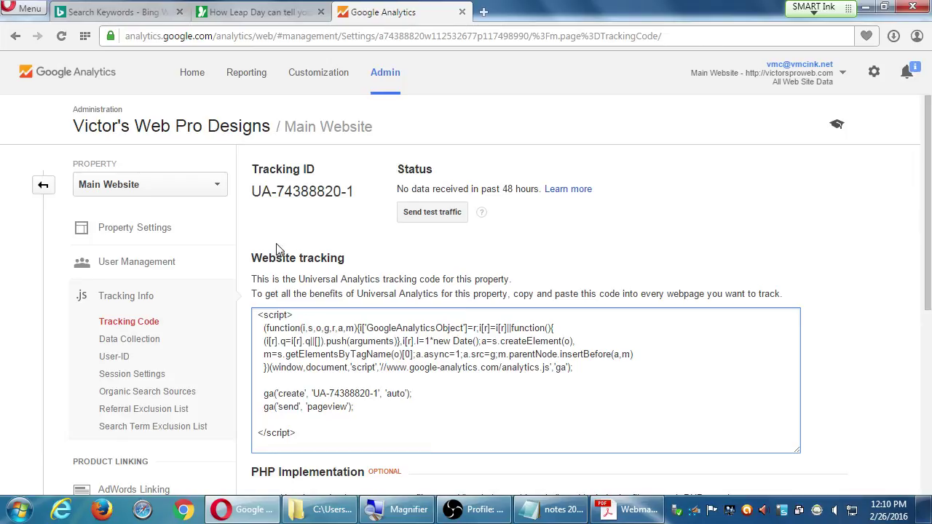
click(42, 184)
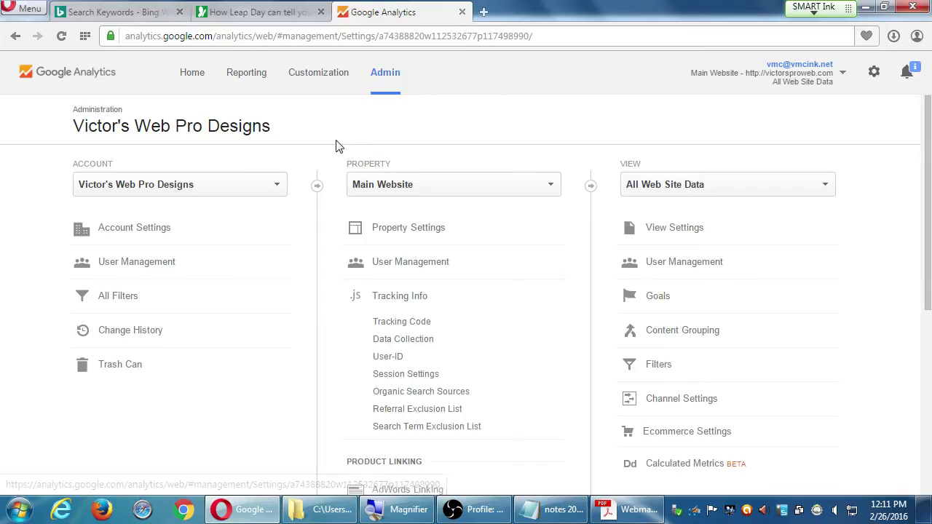
Browse the account selector list, then bring up the gear menu with User Settings, Send Feedback and Help.
scroll(534, 394, down, 5)
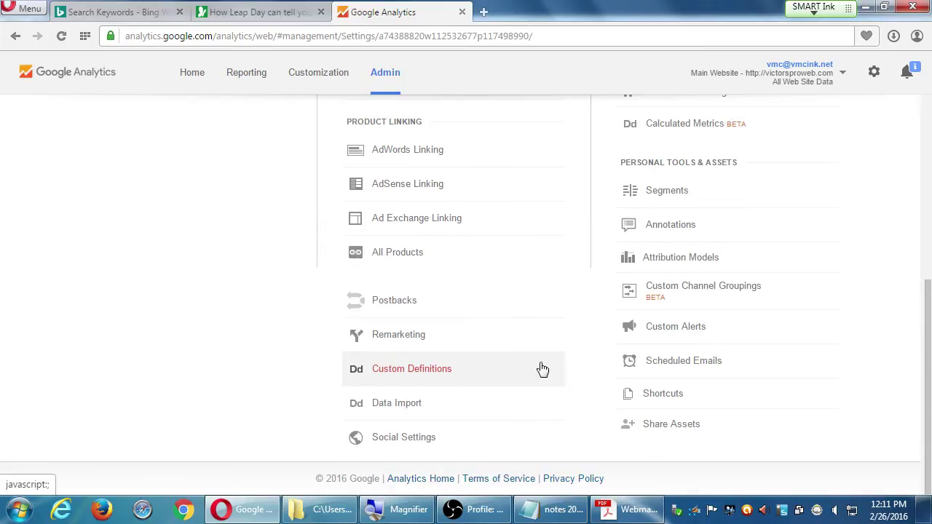
scroll(547, 453, up, 5)
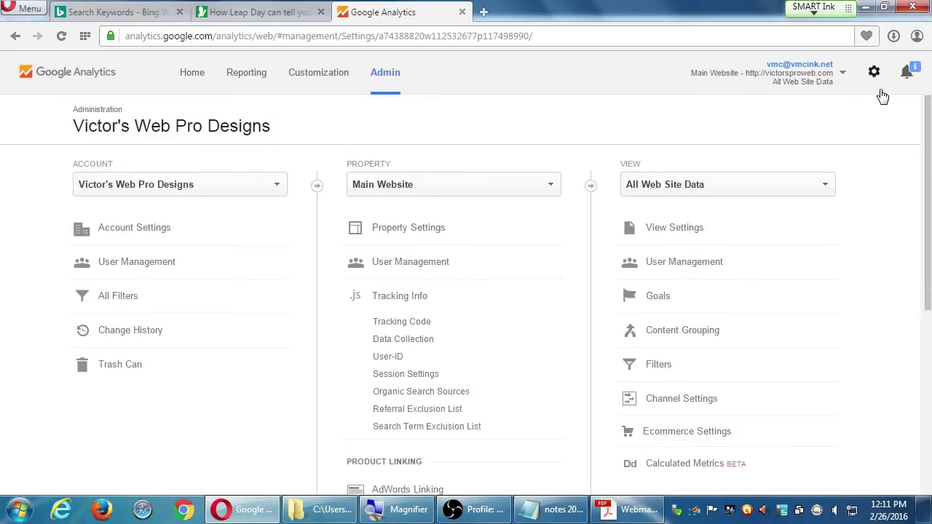
click(825, 83)
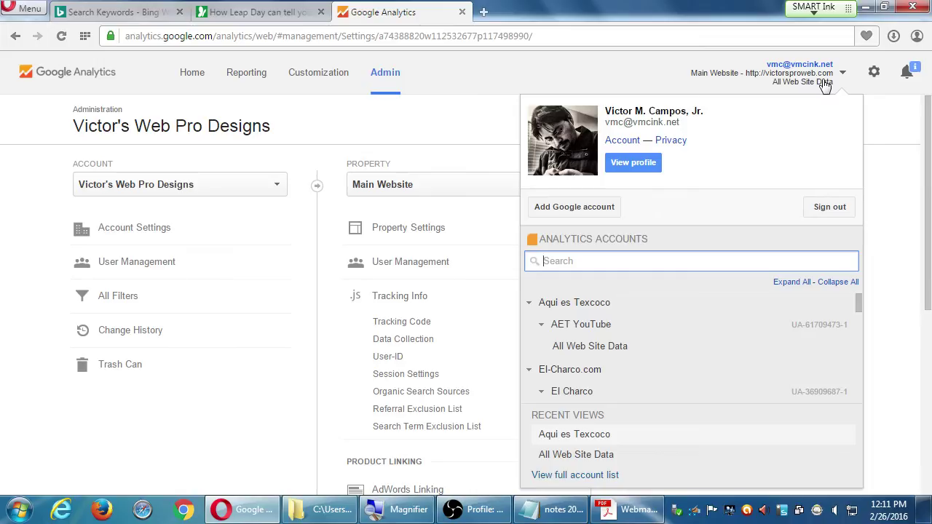
click(881, 135)
scroll(828, 208, down, 5)
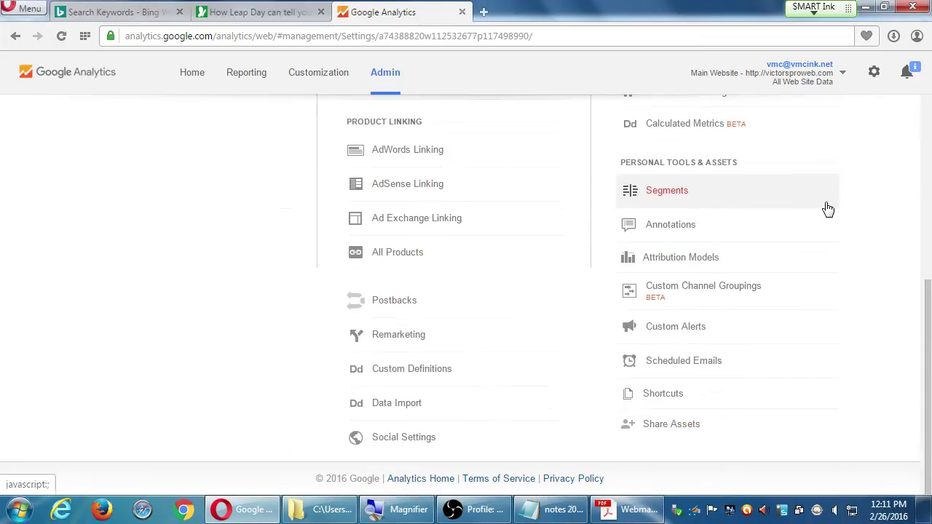
scroll(828, 212, up, 5)
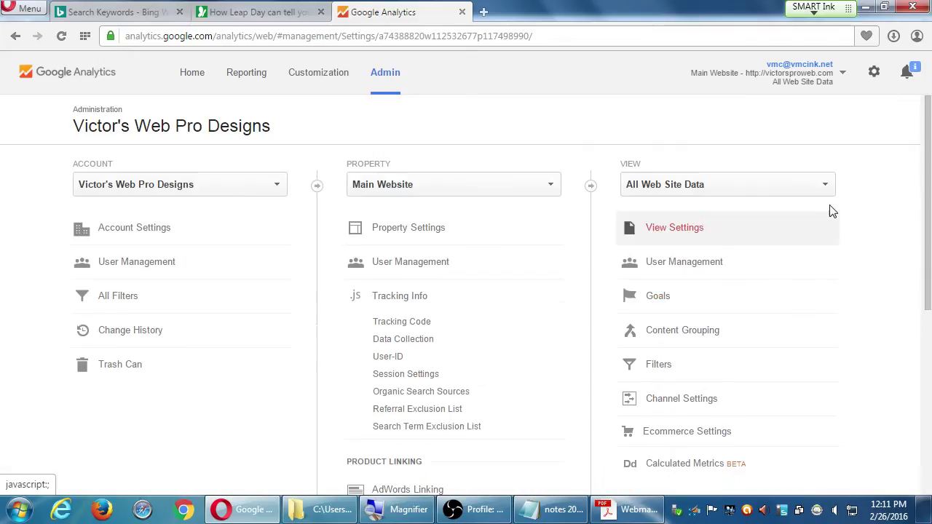
click(873, 76)
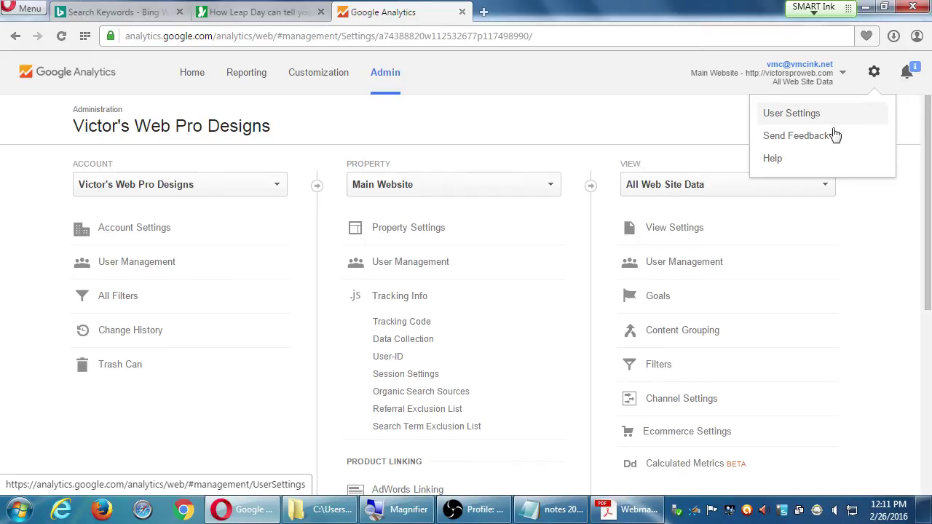
Open the Help panel from the gear menu, browse it, close it and reopen it.
click(815, 160)
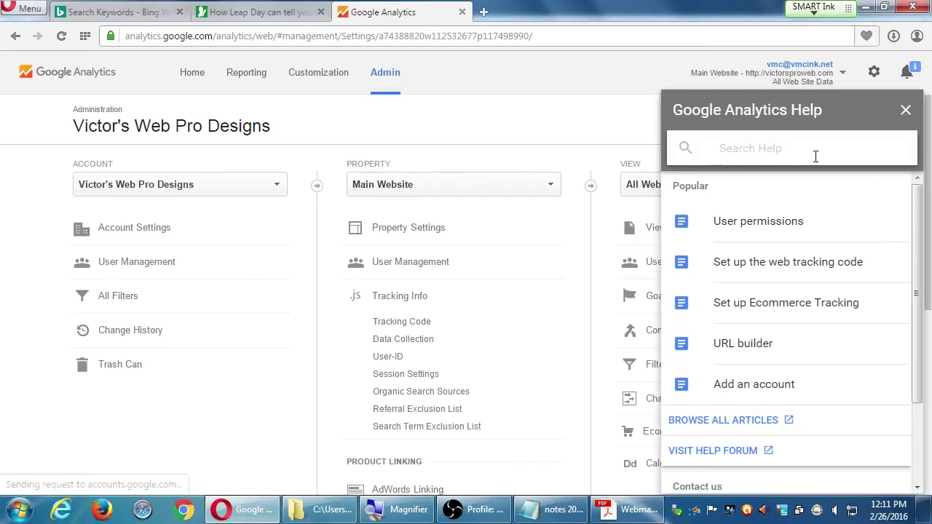
scroll(822, 320, down, 3)
scroll(829, 323, up, 3)
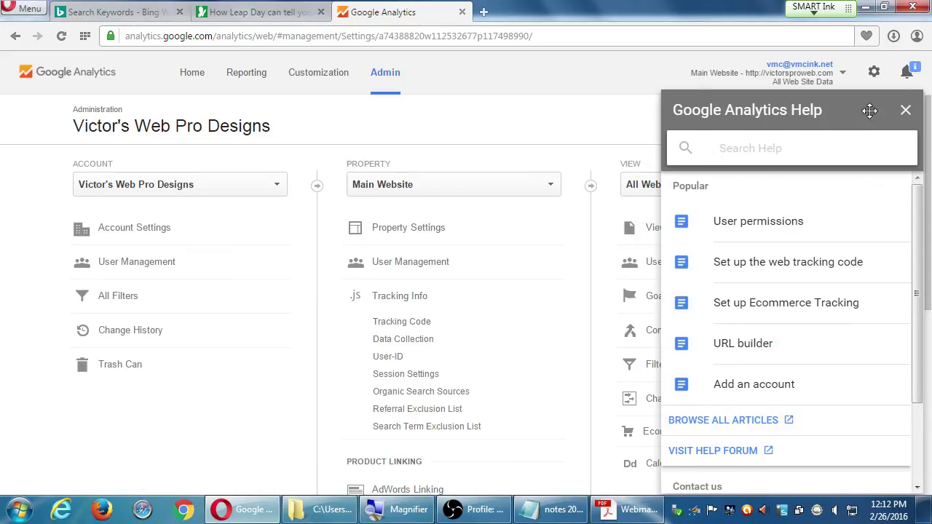
click(904, 110)
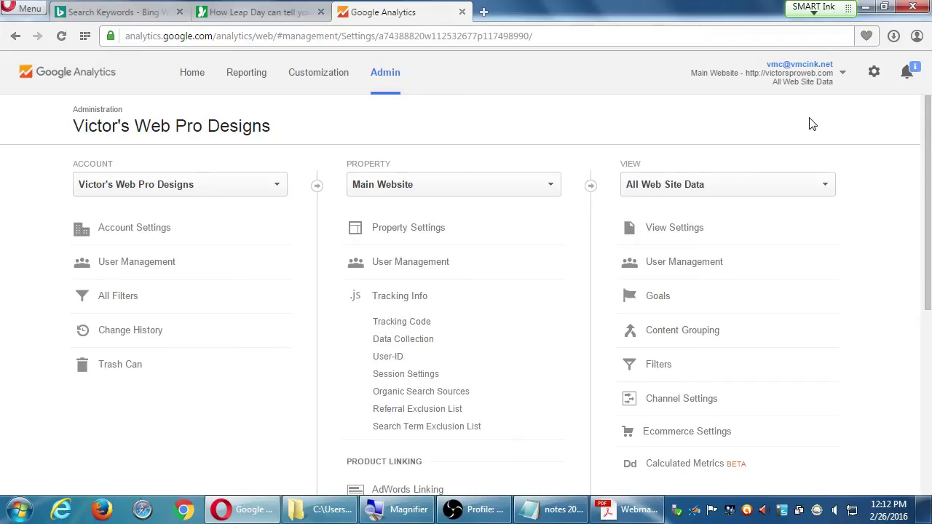
click(874, 71)
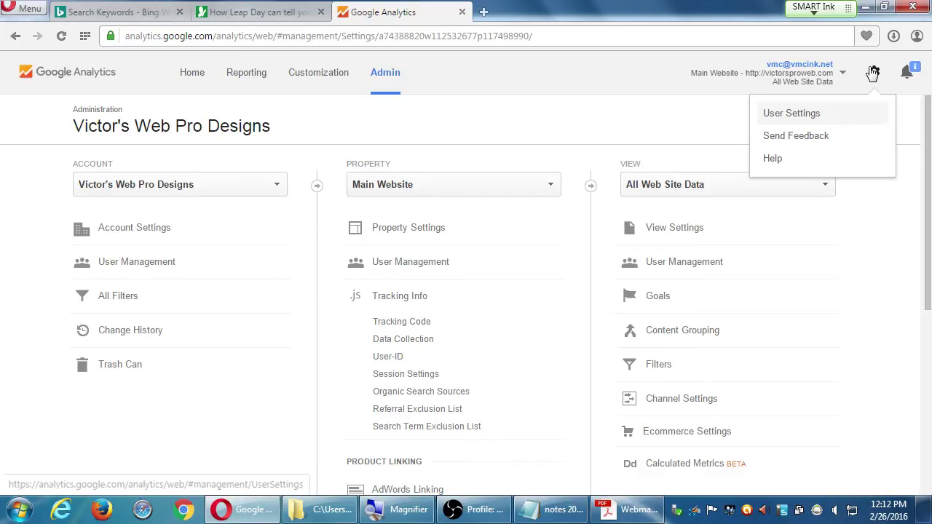
click(822, 164)
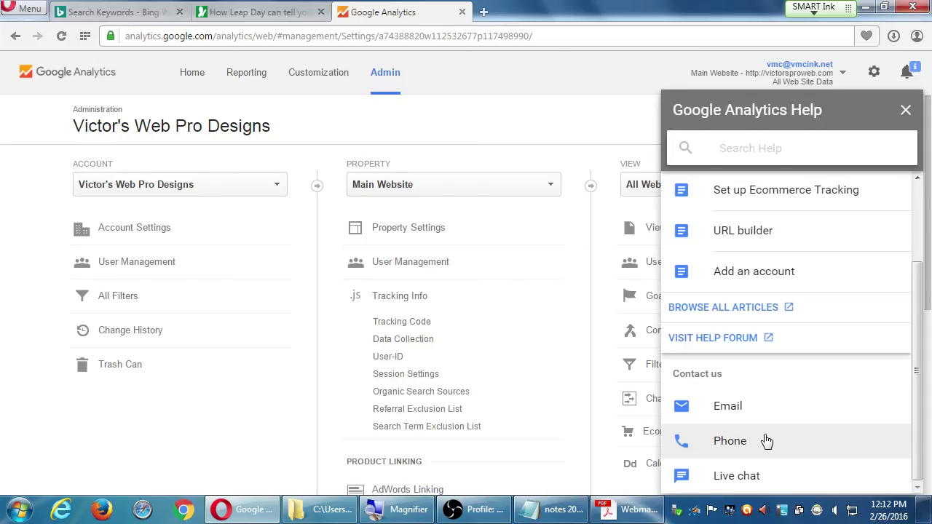
View the phone support details under Contact us, then close the Help panel.
click(732, 444)
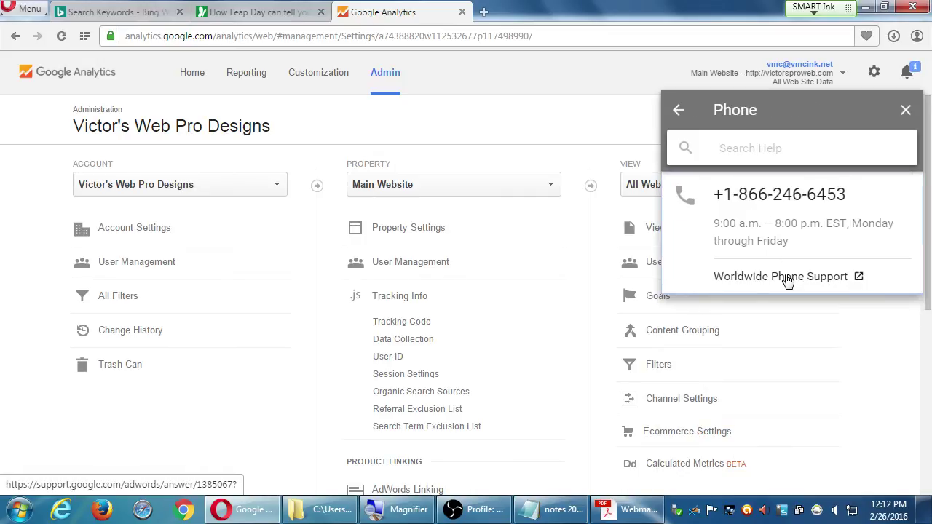
click(677, 110)
scroll(776, 410, down, 3)
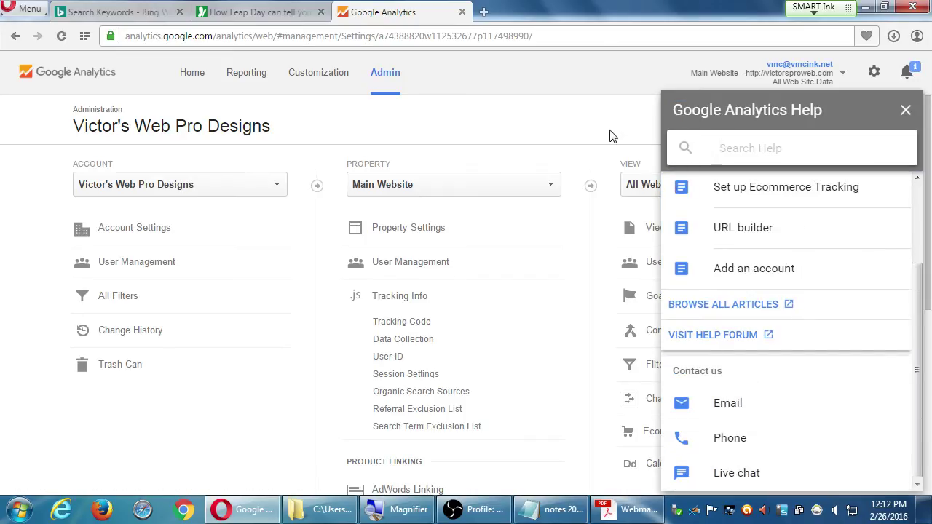
click(905, 111)
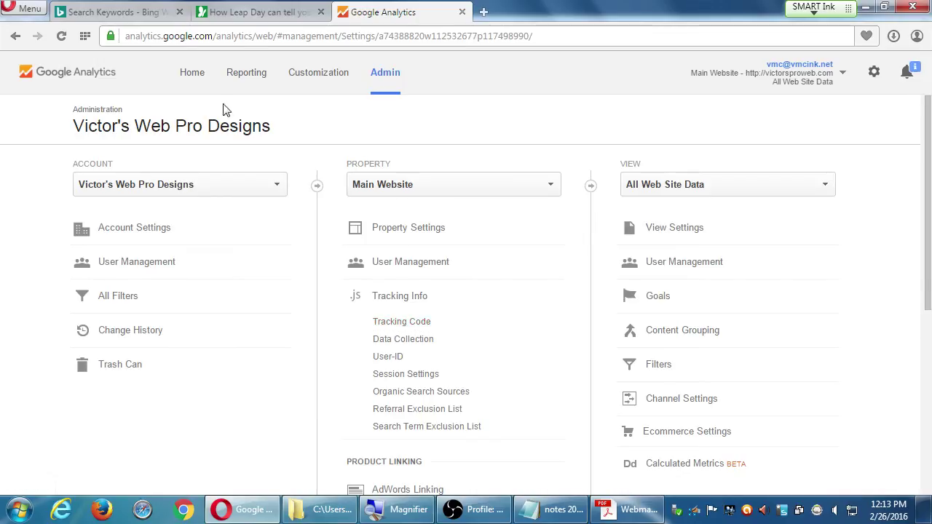
From Home, expand PmD Interactive and open the Main Site's All Website Data view (296 sessions).
click(192, 73)
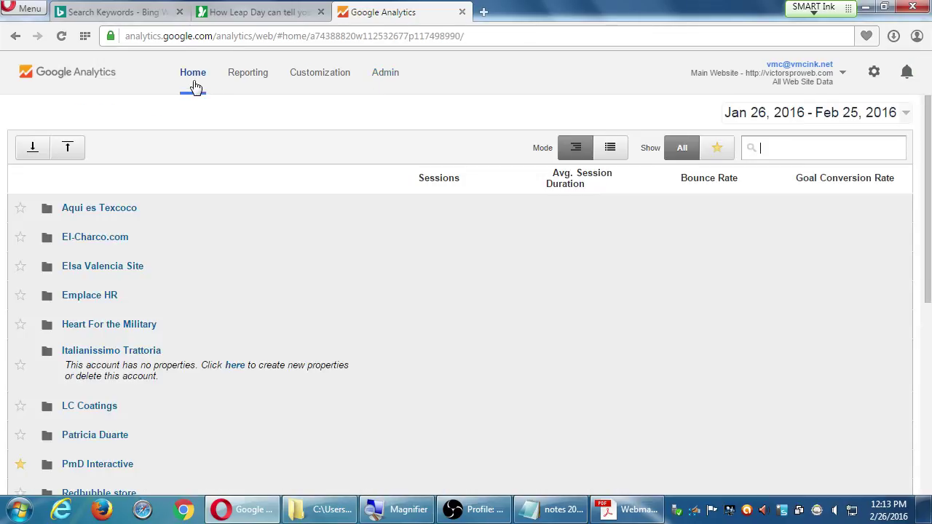
scroll(125, 471, down, 1)
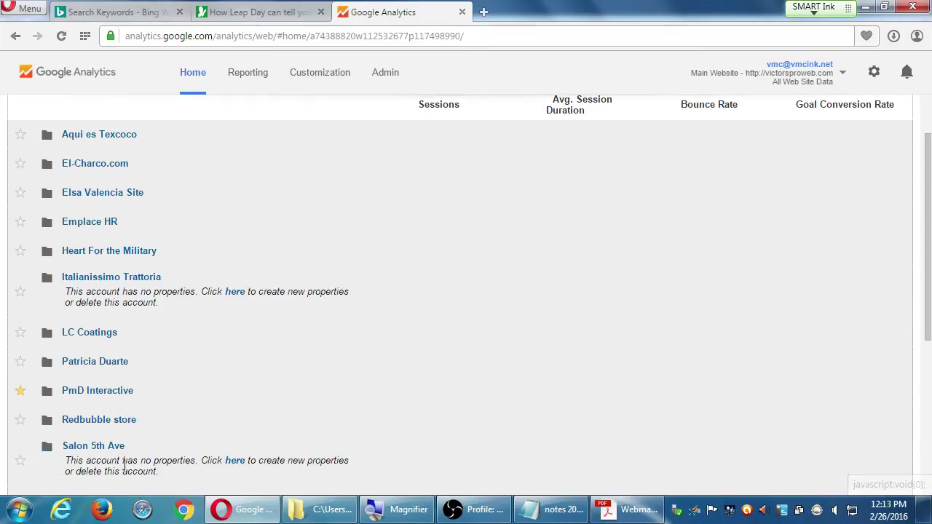
click(118, 368)
click(113, 373)
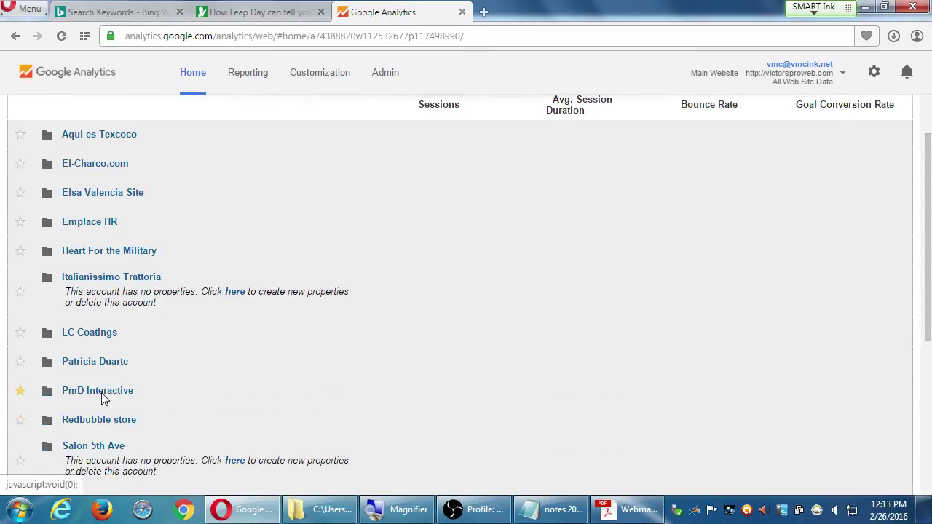
click(102, 393)
scroll(116, 408, down, 1)
scroll(239, 178, up, 3)
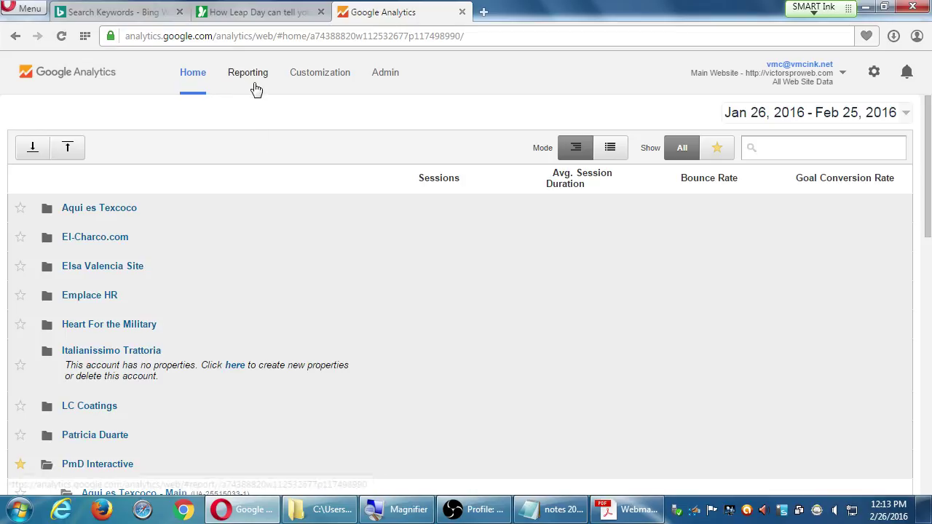
scroll(168, 444, down, 4)
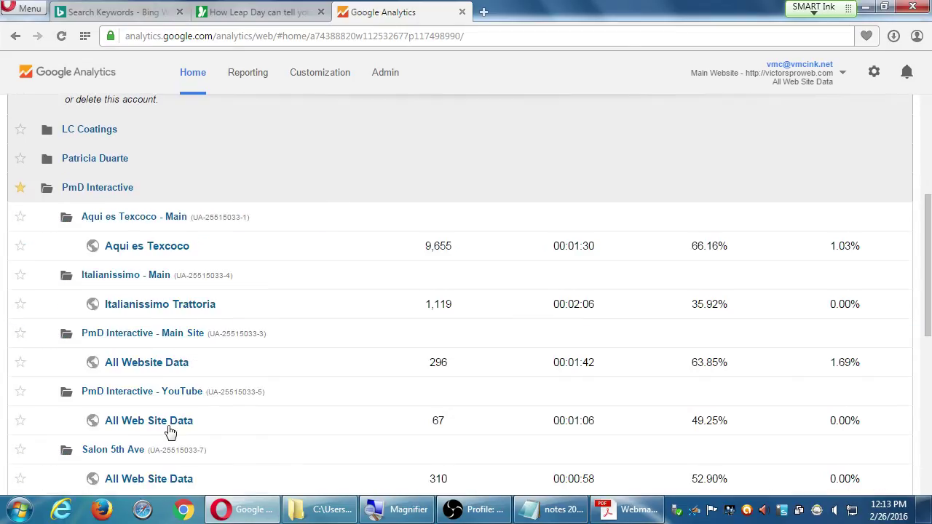
scroll(177, 315, down, 2)
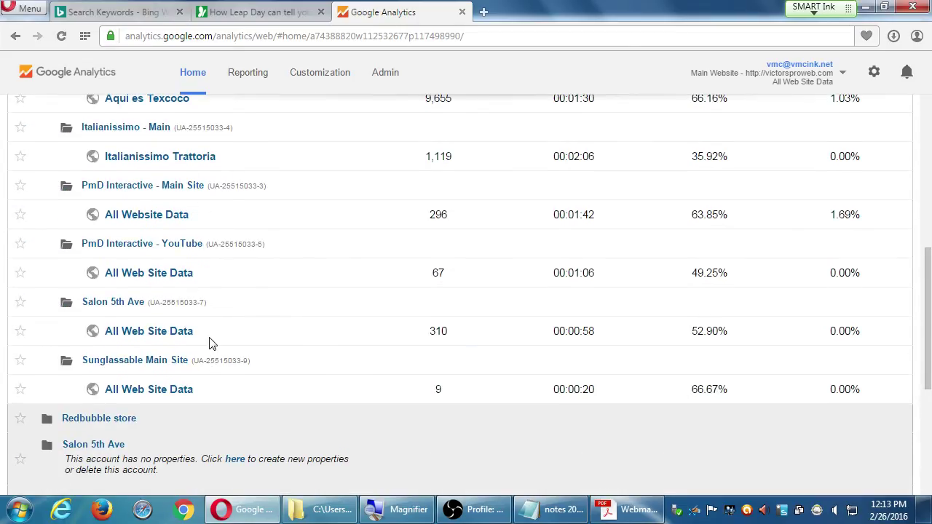
click(148, 216)
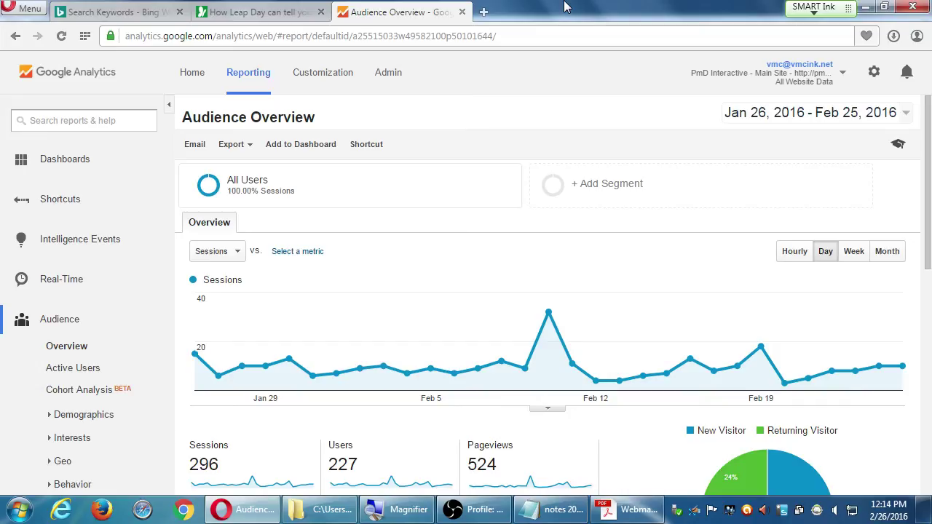
Open Intelligence Events > Overview in the left nav, which shows no automatic alerts.
click(58, 168)
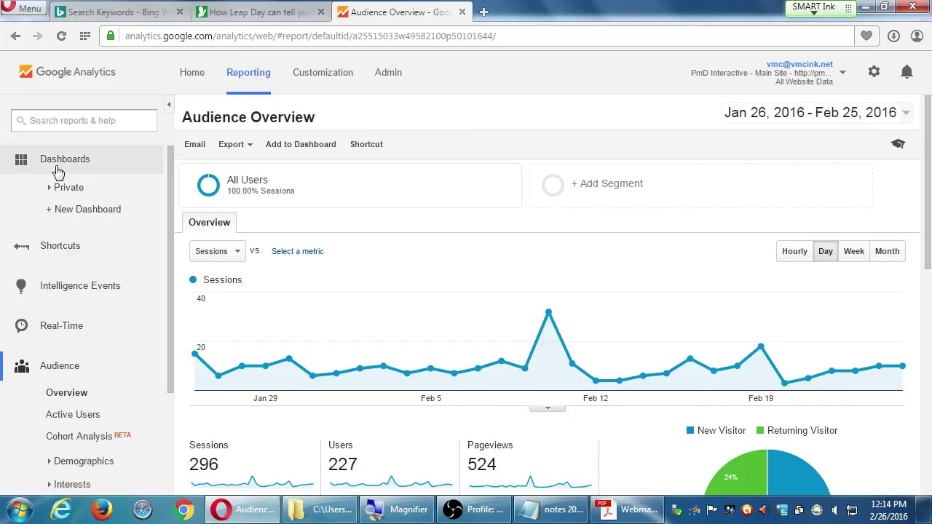
double_click(58, 161)
click(58, 169)
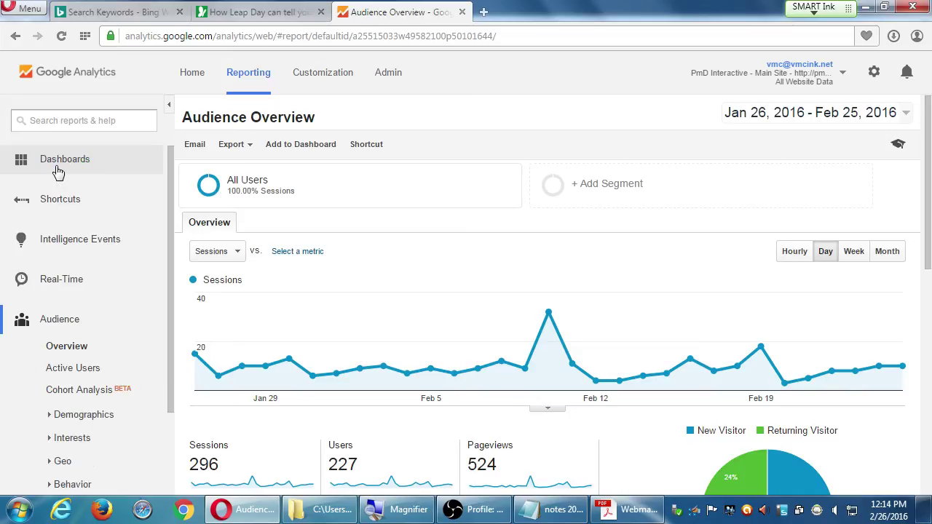
click(58, 169)
click(58, 169)
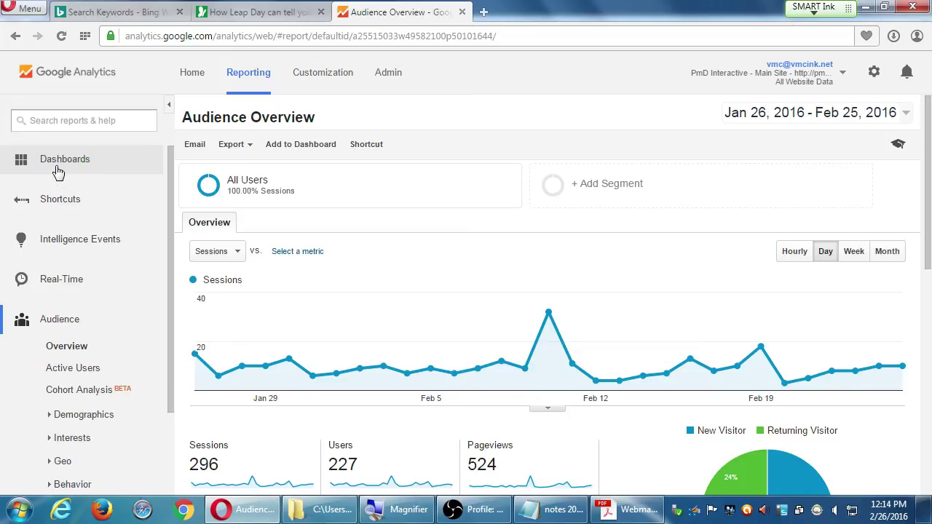
click(60, 209)
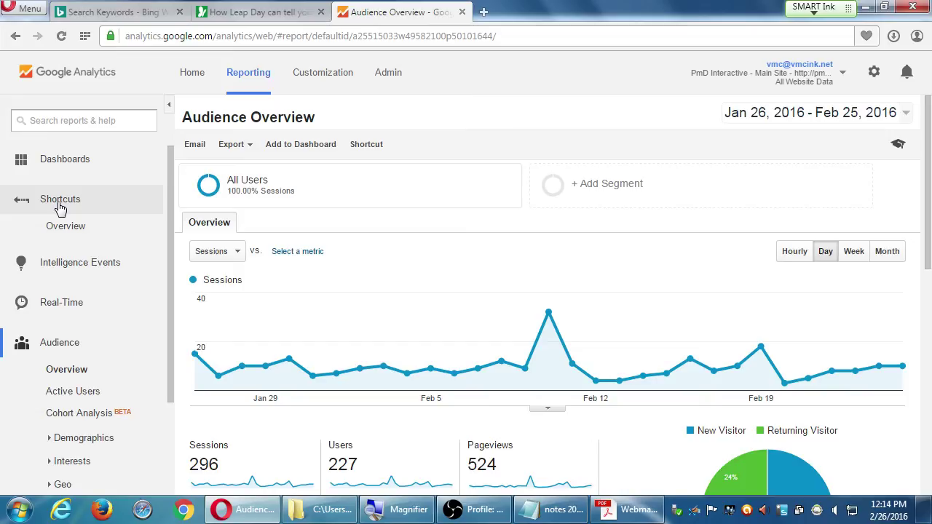
click(59, 207)
click(63, 240)
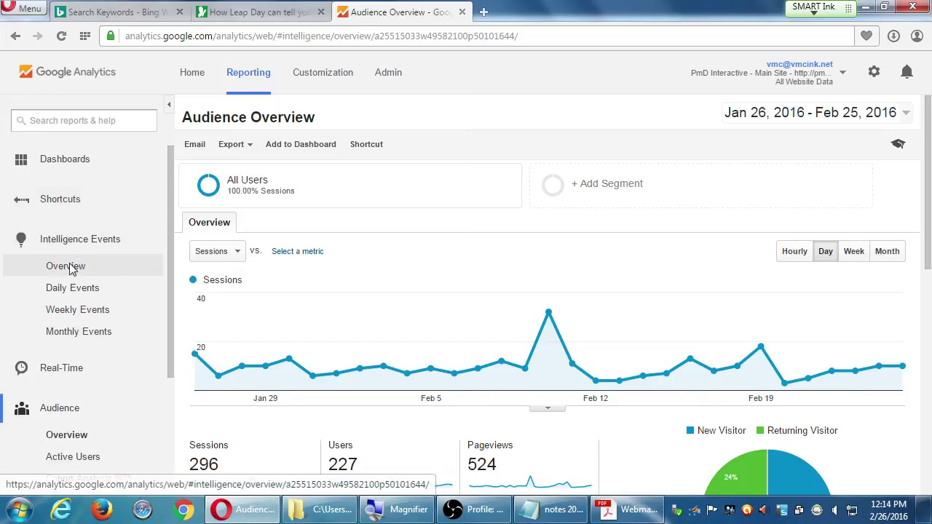
click(71, 268)
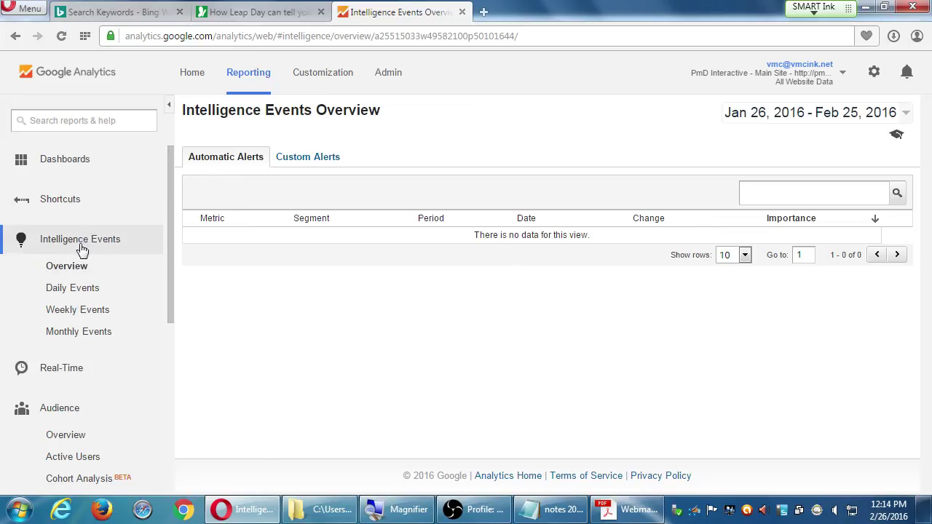
click(81, 243)
Open Real-Time > Overview showing 0 active users, then collapse the Real-Time and Audience groups.
click(73, 283)
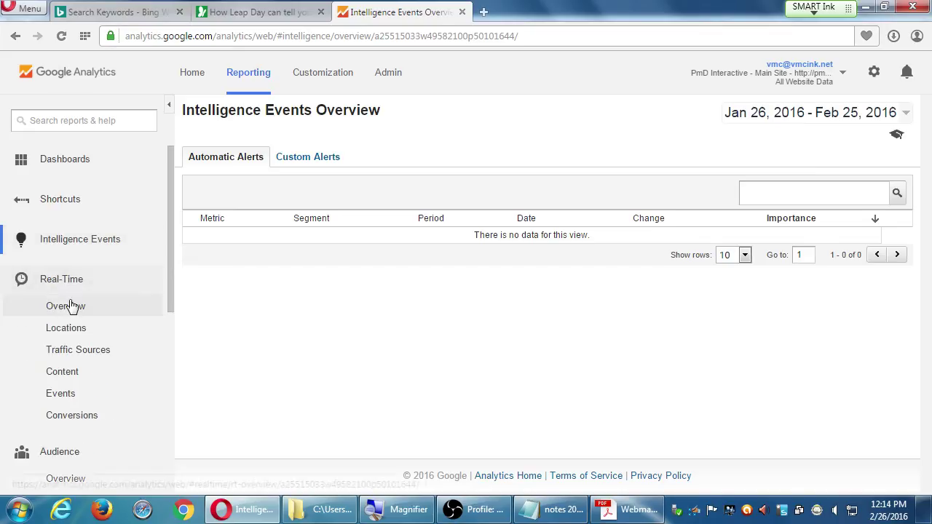
click(73, 306)
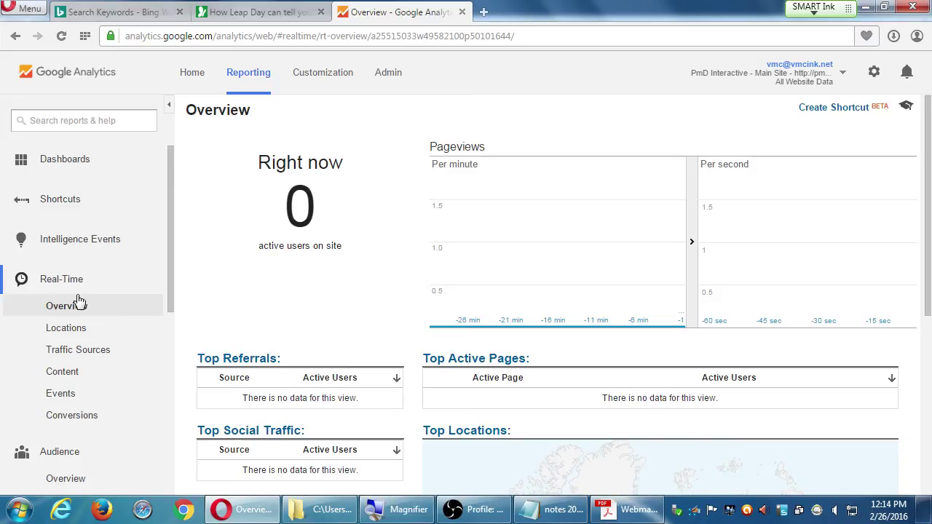
click(77, 288)
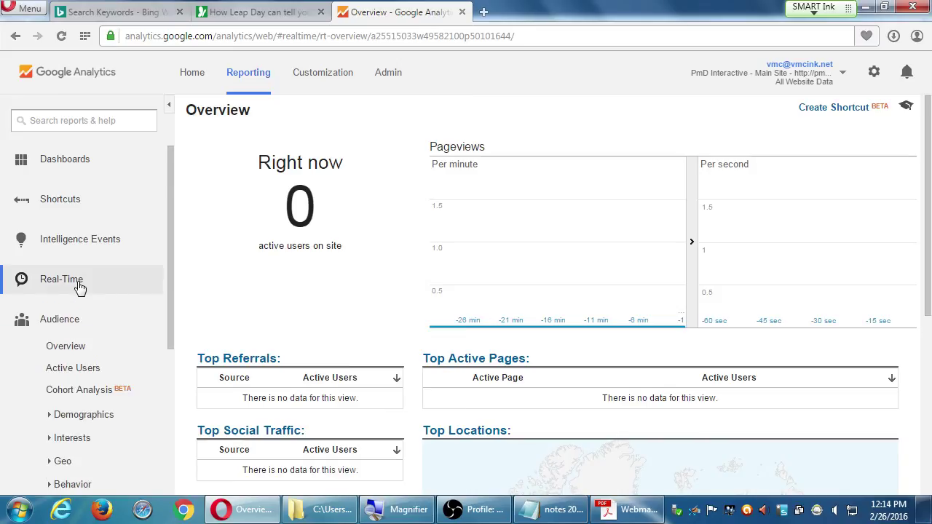
click(76, 322)
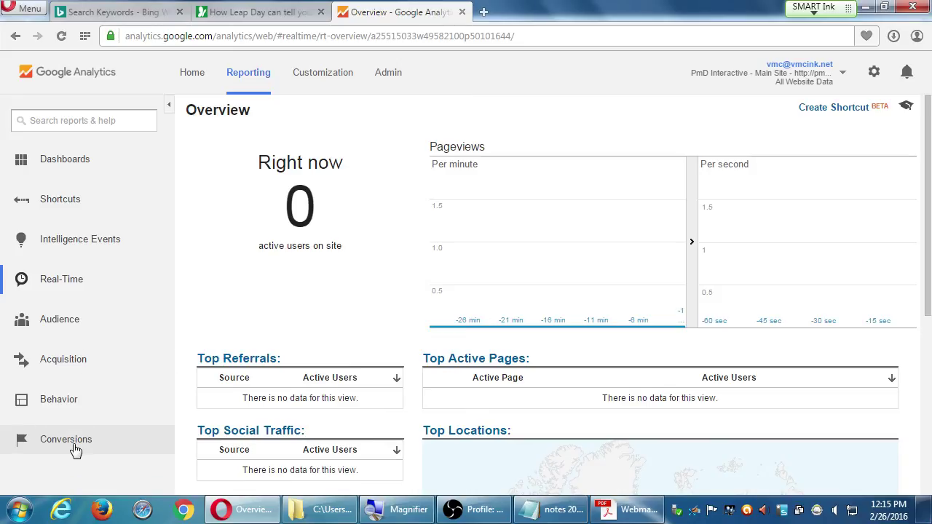
click(389, 77)
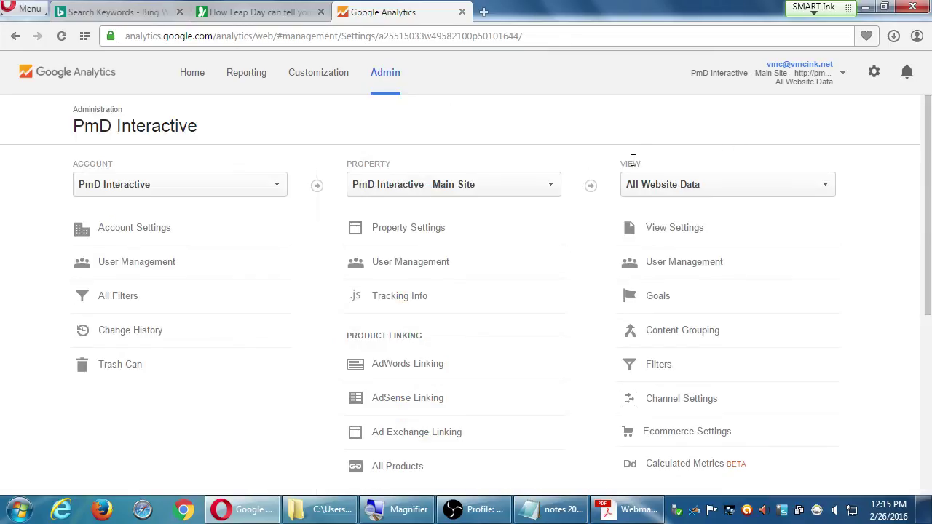
drag(628, 161, 643, 163)
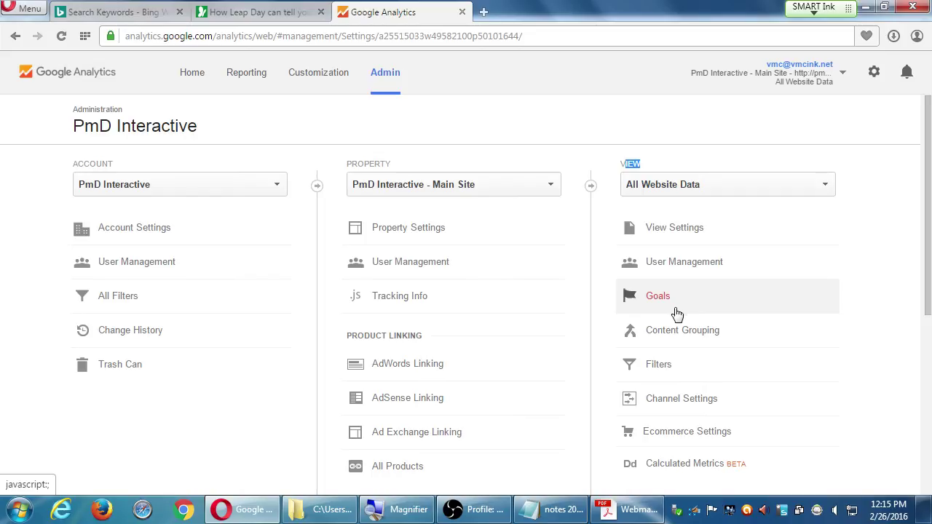
click(249, 72)
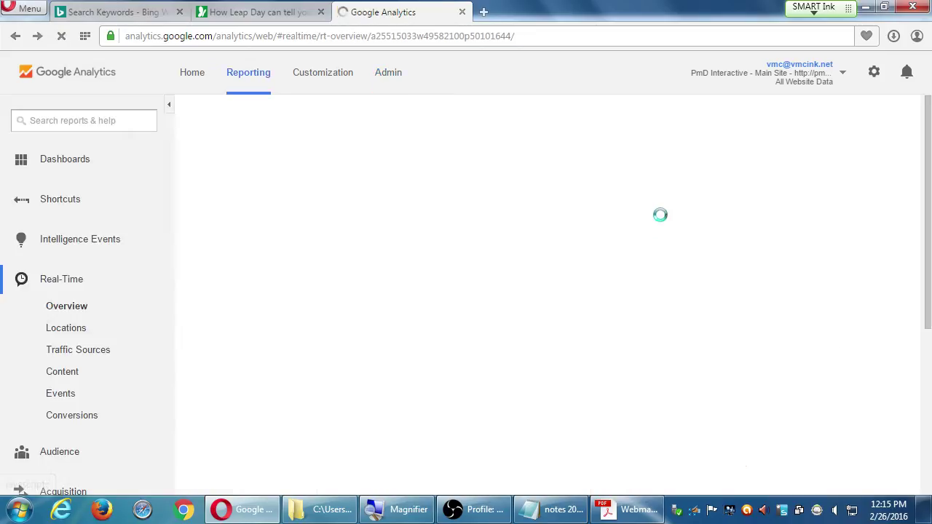
click(65, 290)
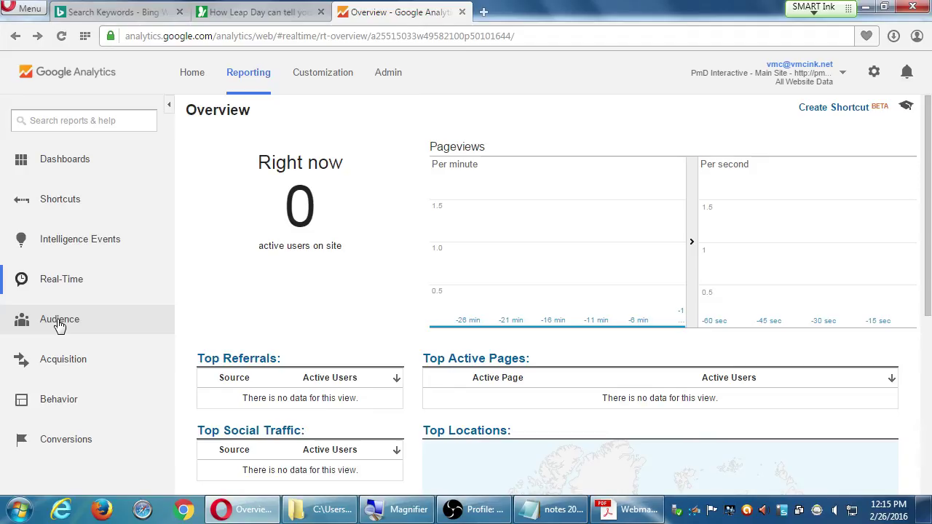
In Notepad, add a 'Google Analytics:' heading and 'Audience: WHO is visiting your site (Location; Language; Browser)'.
click(542, 509)
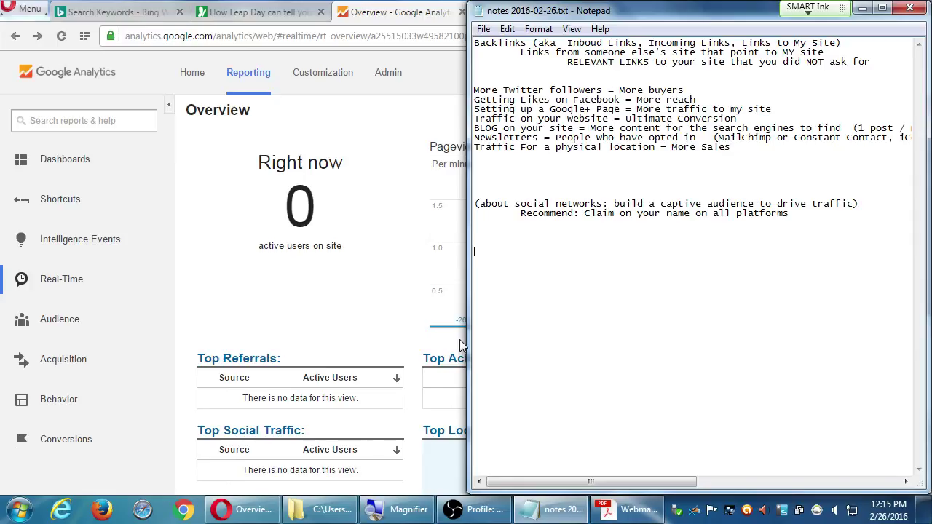
key(super+plus)
text(Google Analytics)
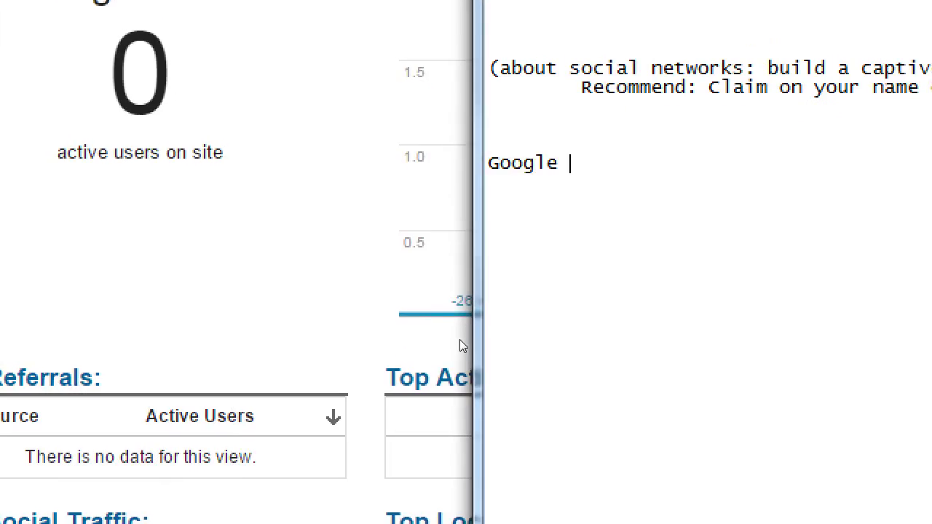
text(:)
key(Return)
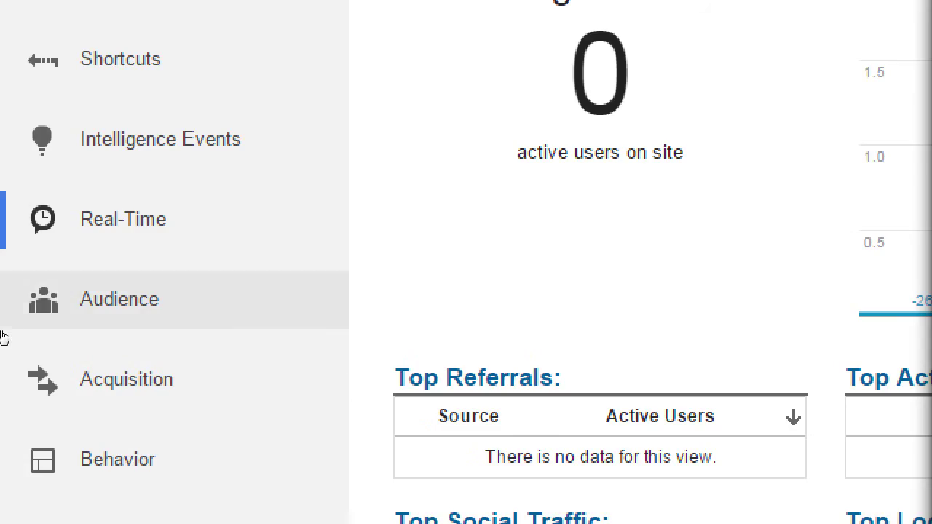
text(Audi)
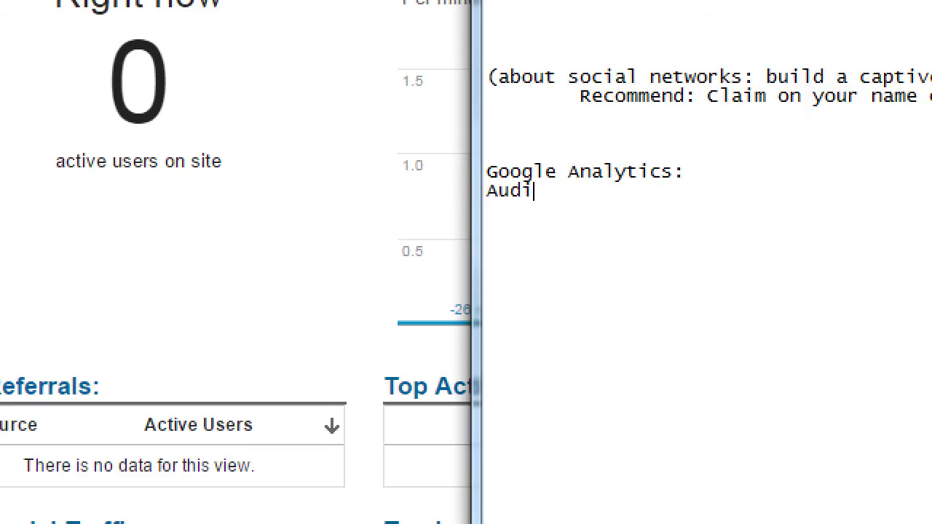
text(ence: WHO is verisi)
key(BackSpace)
key(BackSpace)
key(BackSpace)
key(BackSpace)
text(si)
key(BackSpace)
key(BackSpace)
key(BackSpace)
text(isiting your site)
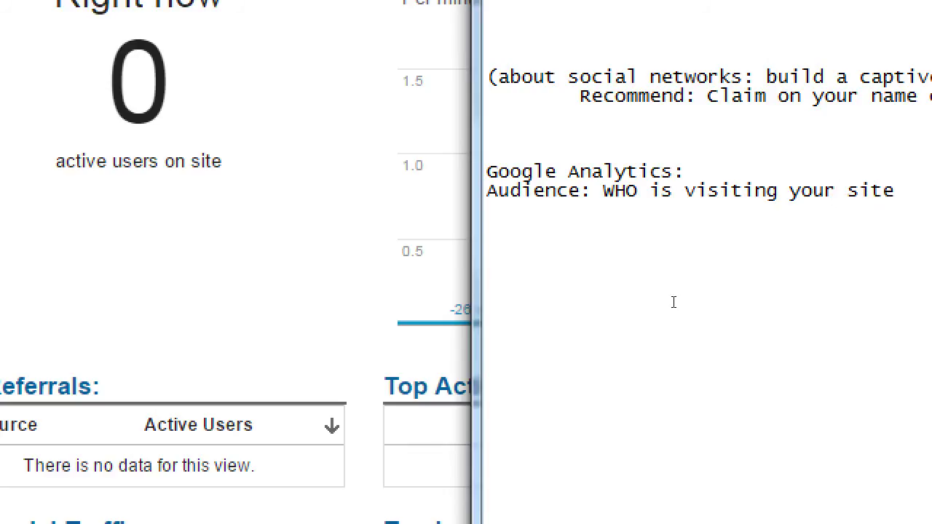
text( ()
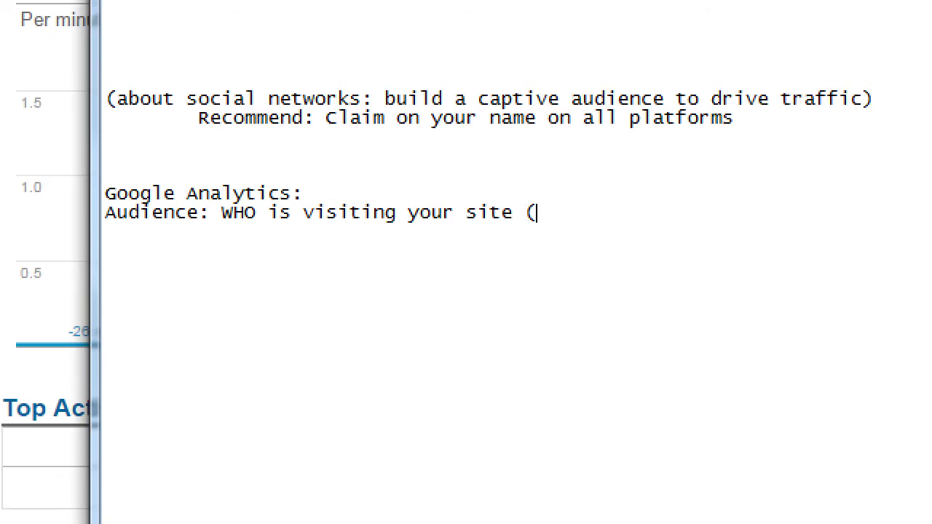
text(Location; )
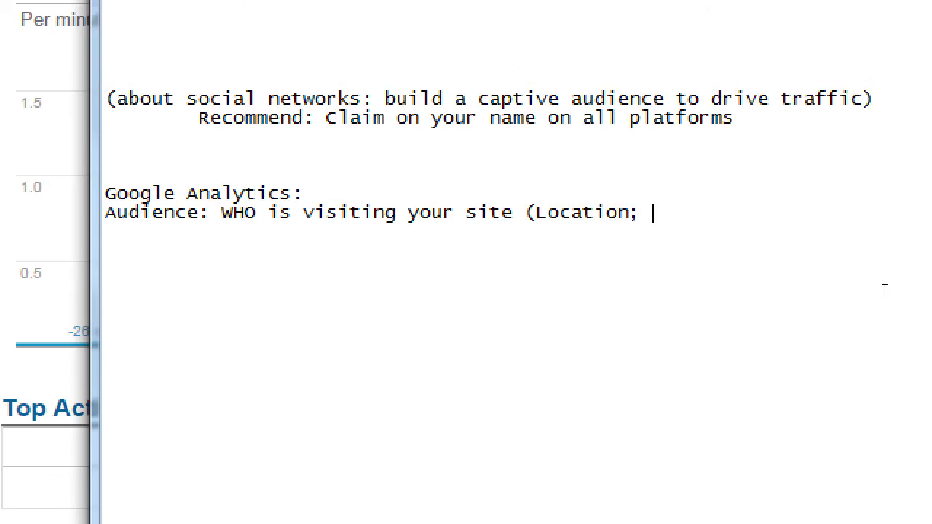
text(Language; Brow)
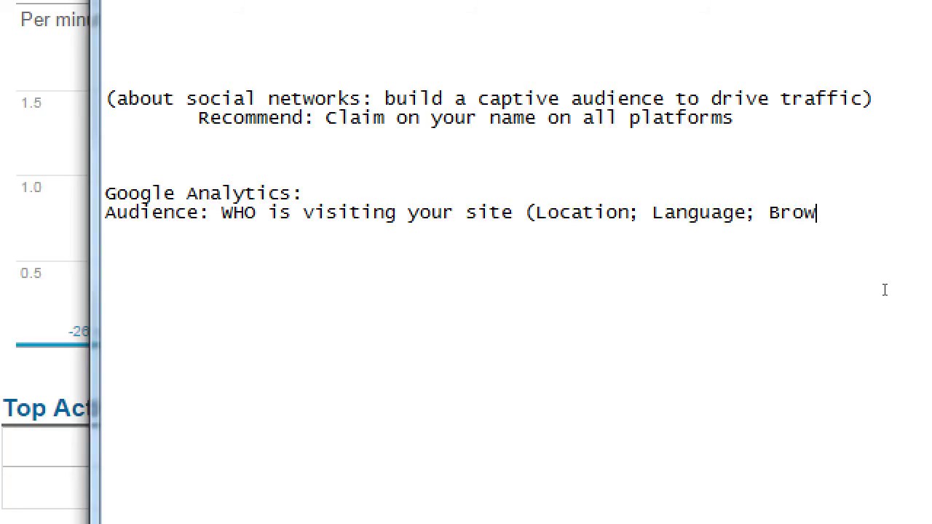
text(ser))
Add 'Acquisition: WHERE are they coming from (Search? Twitter? Inbound Link?)' on the next line.
key(Return)
text(Acquisition)
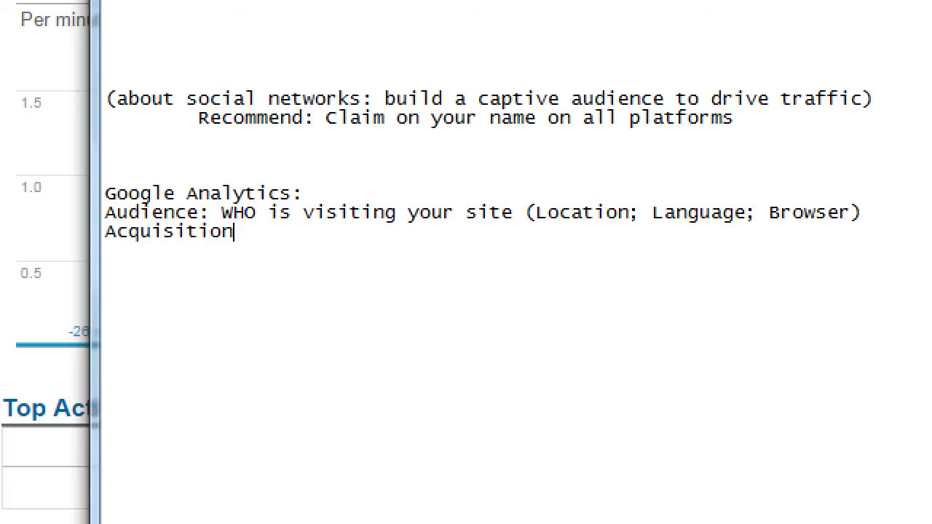
text(: WHERE )
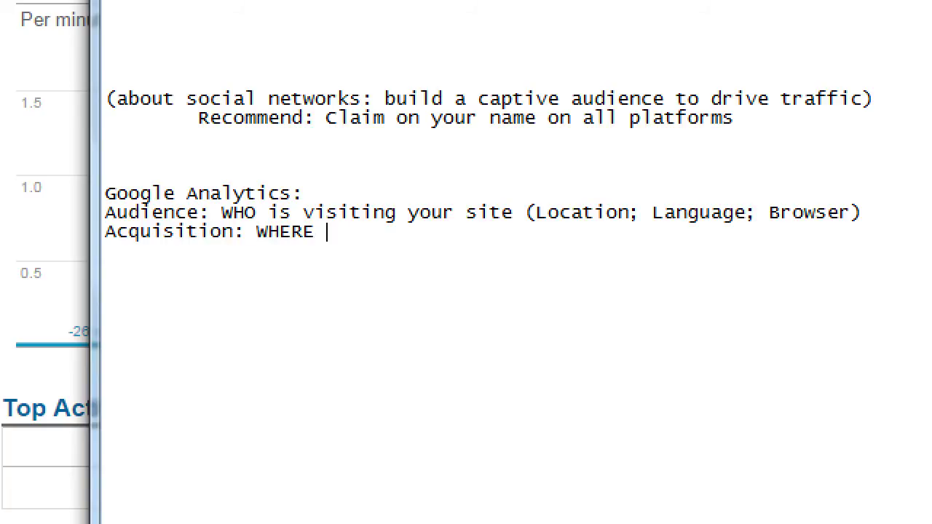
text(are they coming f)
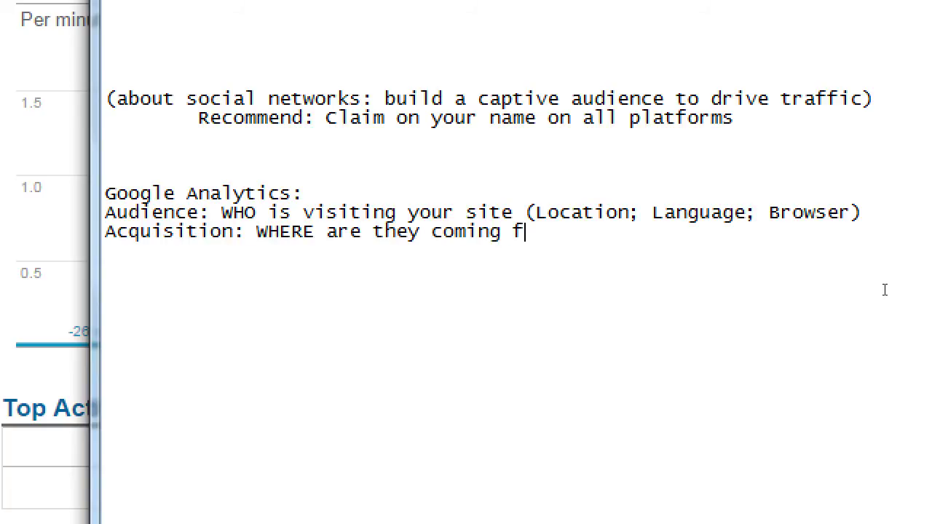
text(rom (Search? )
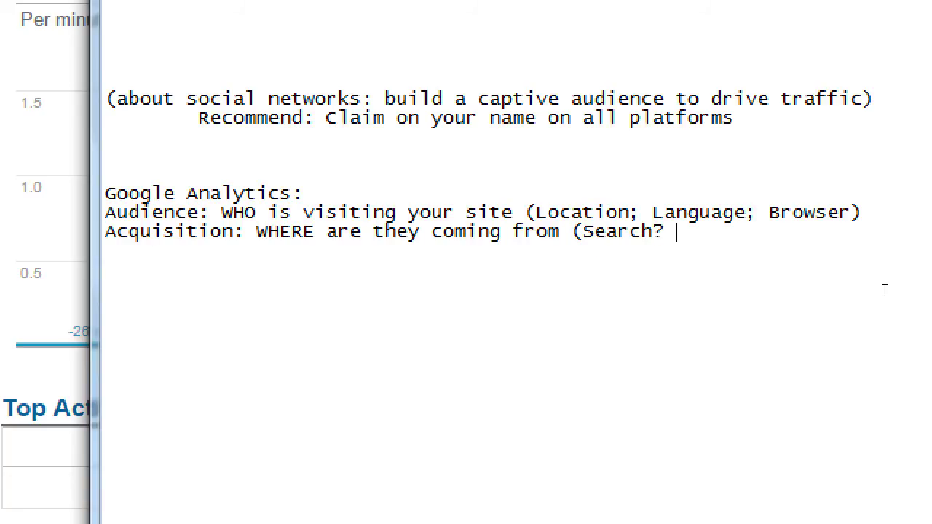
text(Twitter? )
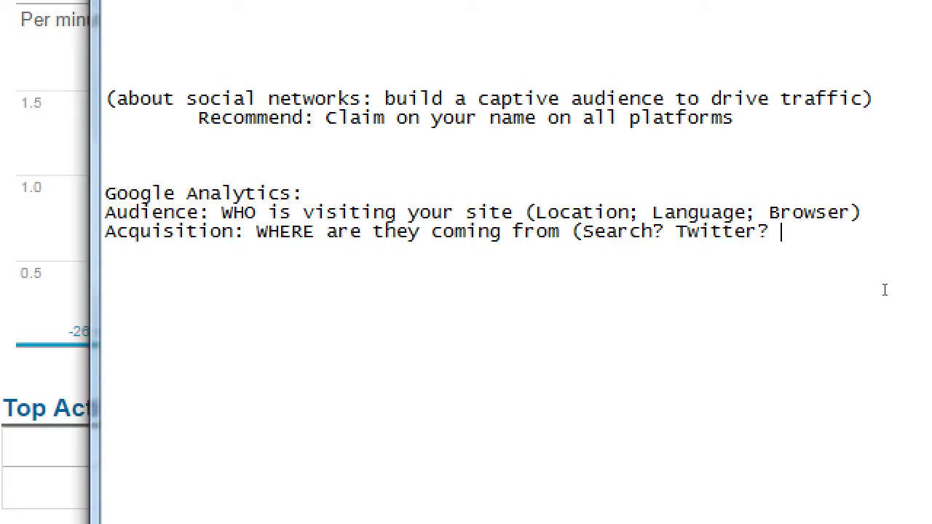
text(Inbound Link?)
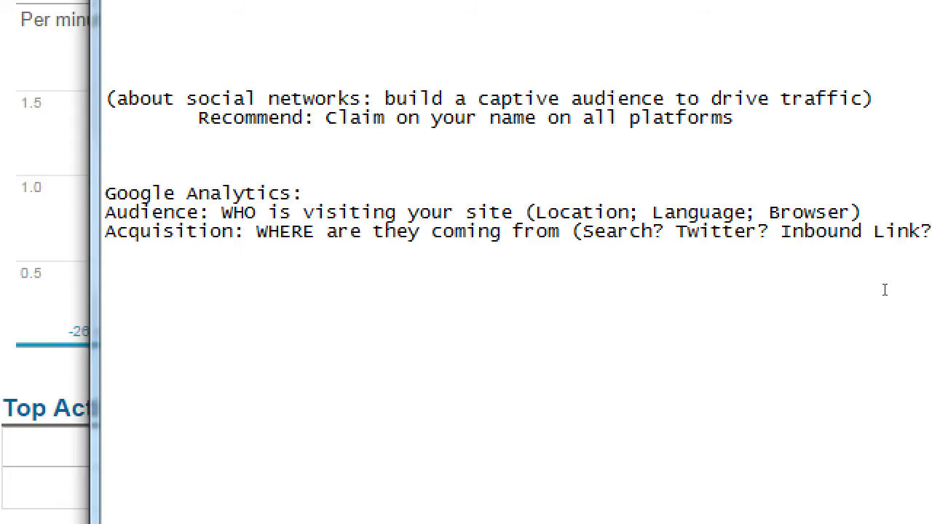
text())
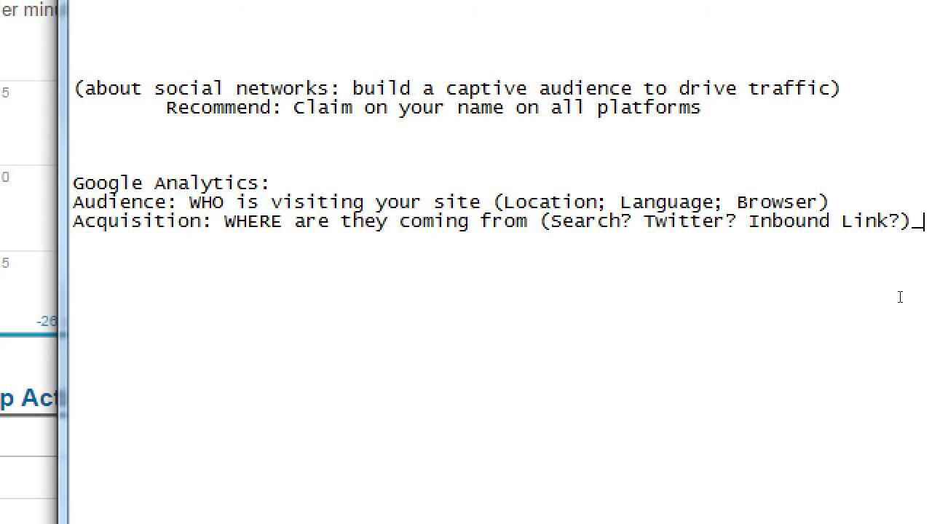
Add the line 'Behavior: WHAT did they do on your site?' below Acquisition.
key(Return)
text(Behvaio)
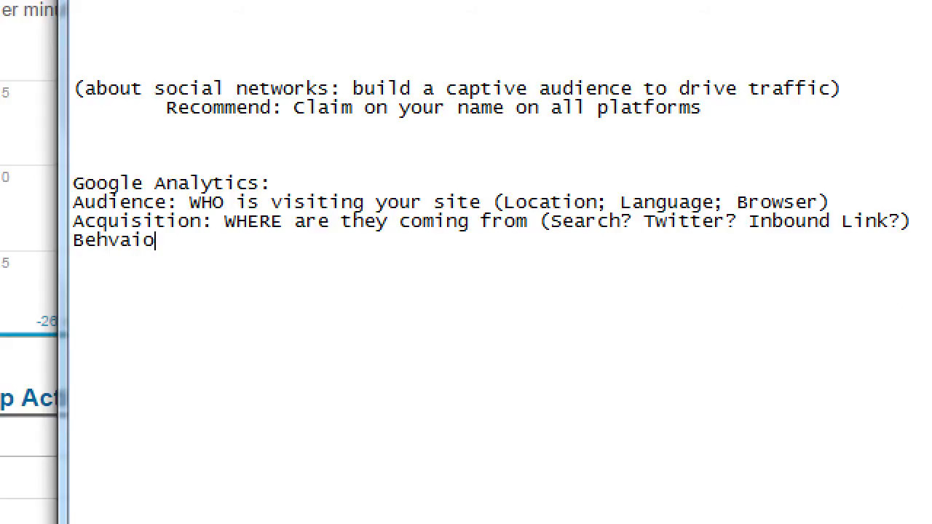
key(BackSpace)
key(BackSpace)
key(BackSpace)
key(BackSpace)
text(avior: WHAT did they d)
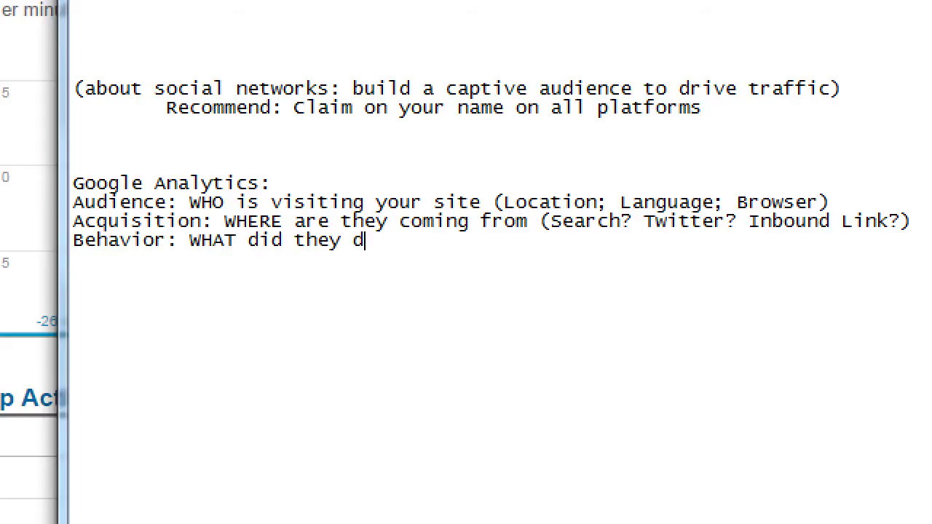
text(o on your sit)
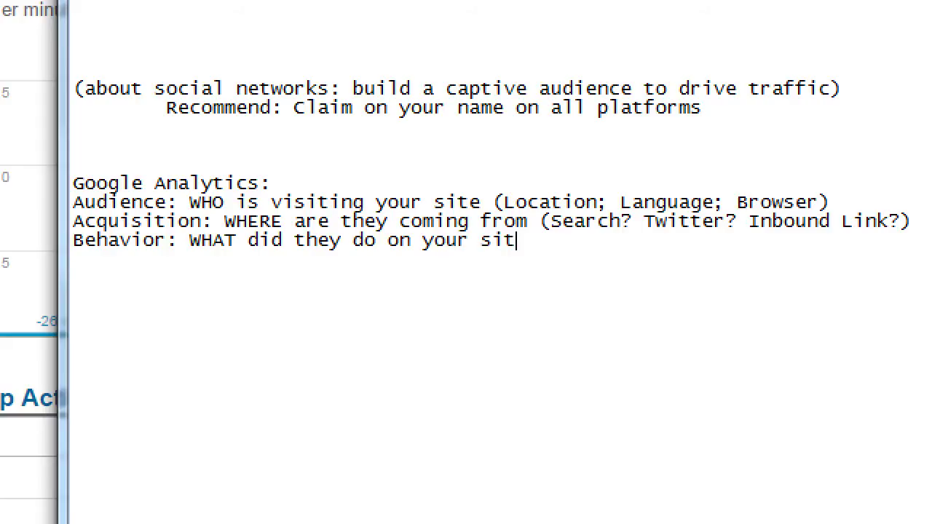
text(e?)
Add '?' after 'site' and 'from', and append '(Most popular pages; breadcrumb path)' to Behavior.
key(Up)
key(Up)
key(Left)
key(Left)
key(Left)
key(Left)
key(Left)
text(?)
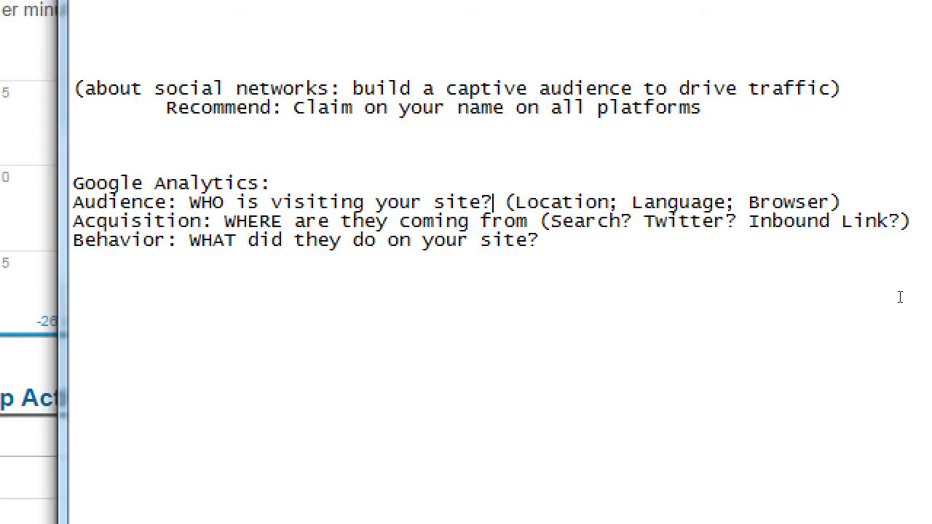
key(Down)
key(Right)
key(Right)
key(Right)
key(Right)
key(Left)
text(?)
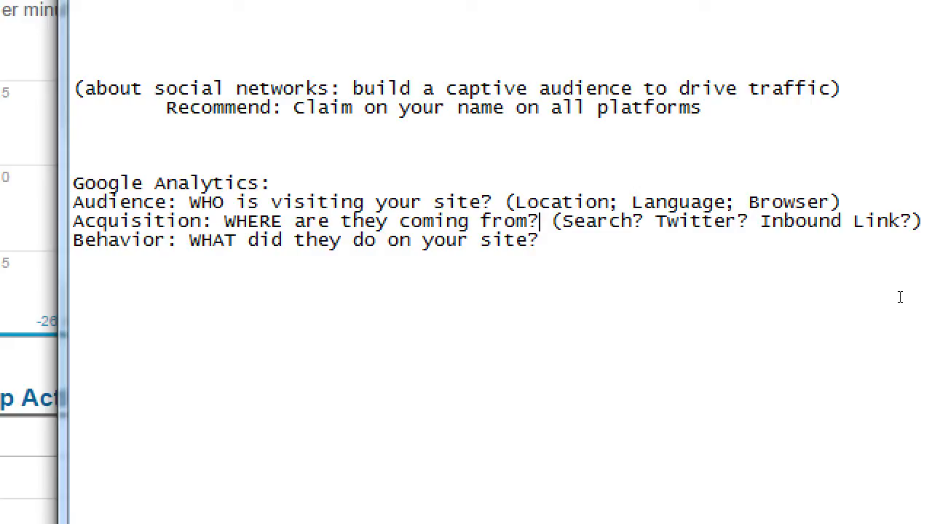
key(Down)
text((Most popular pag)
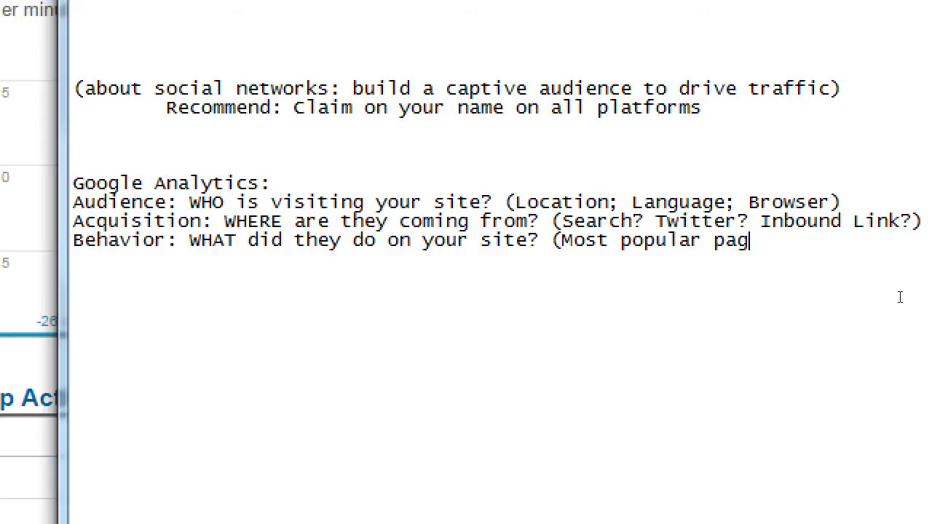
text(es; bread)
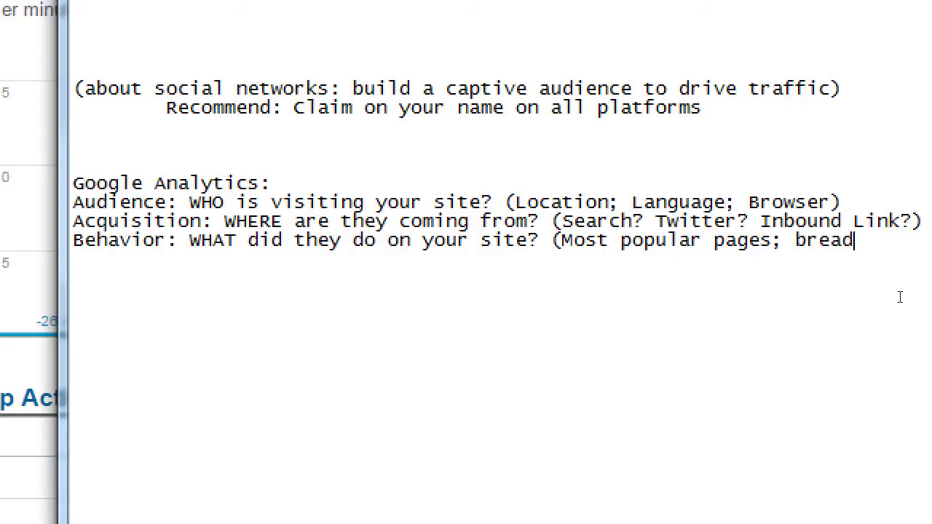
text(crumb path))
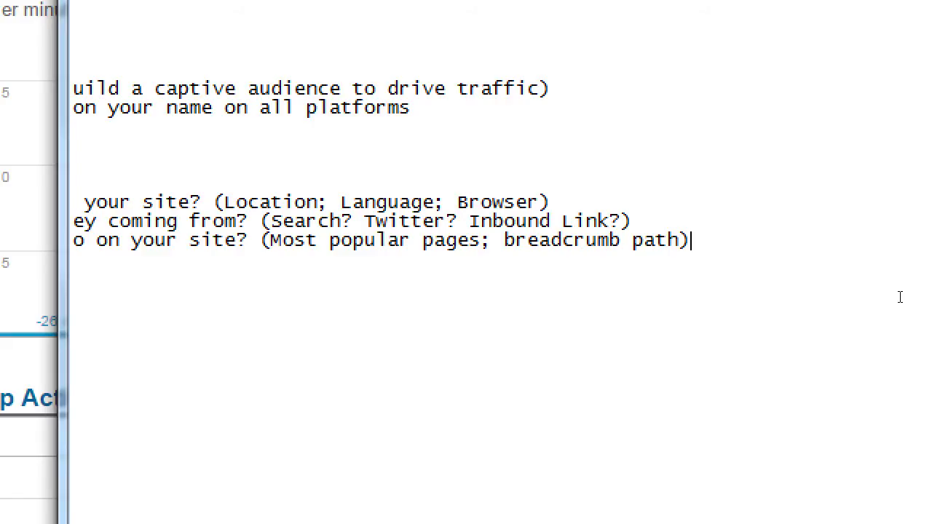
Move the Notepad cursor to the start of the Behavior line.
key(Home)
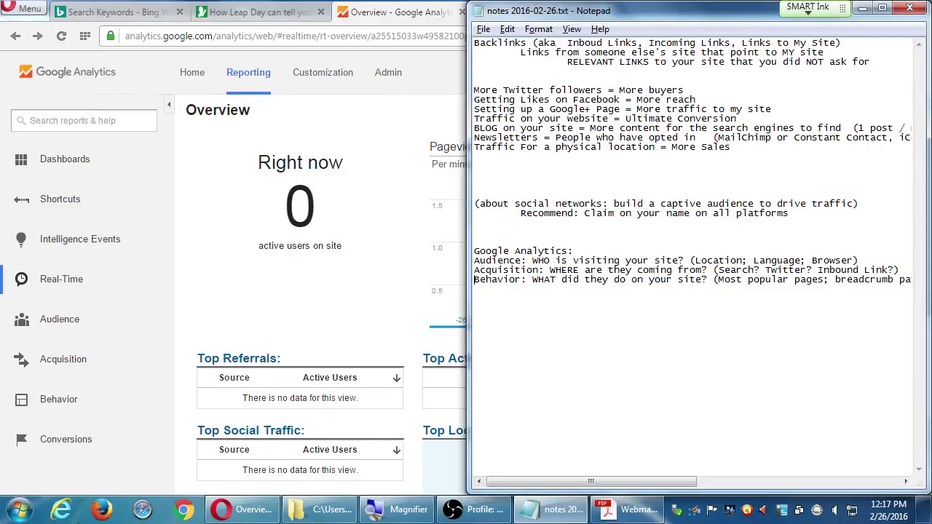
Open Audience > Overview for Jan 26 – Feb 25, 2016, closing the date picker unchanged.
click(70, 323)
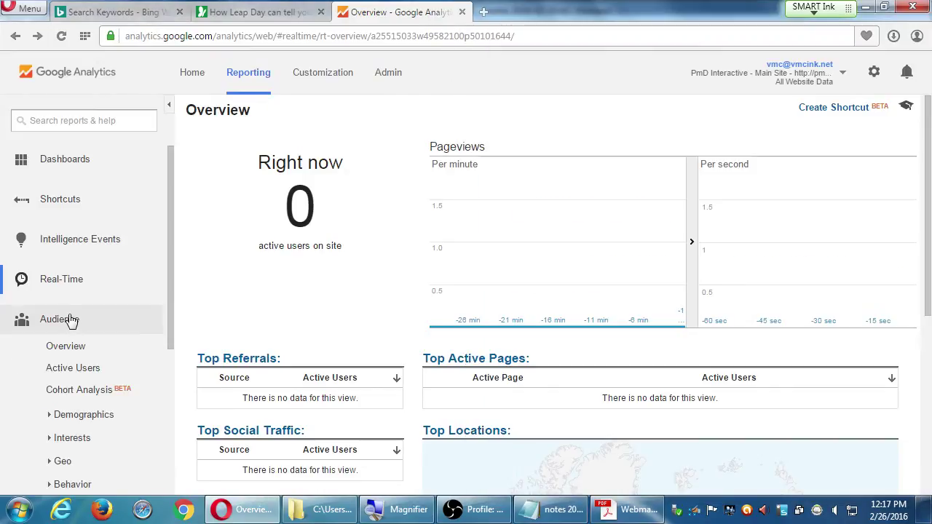
click(66, 351)
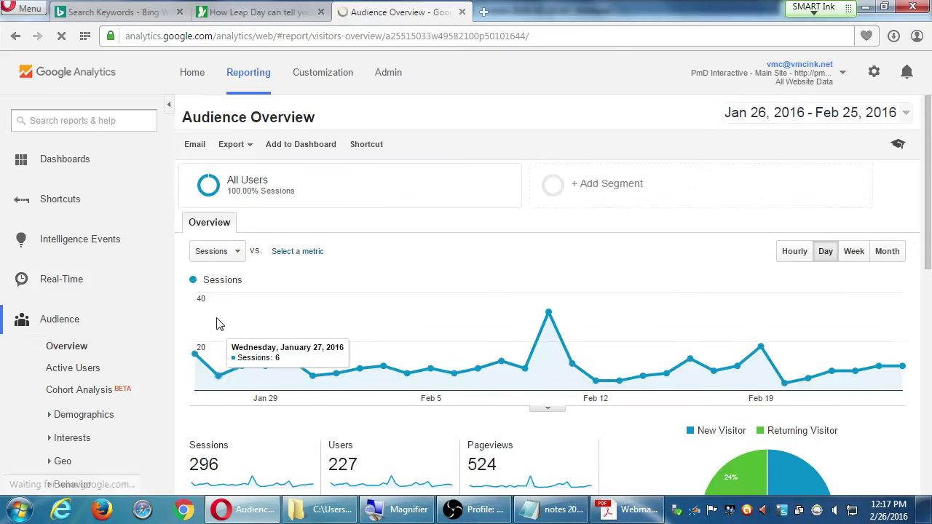
scroll(210, 334, down, 2)
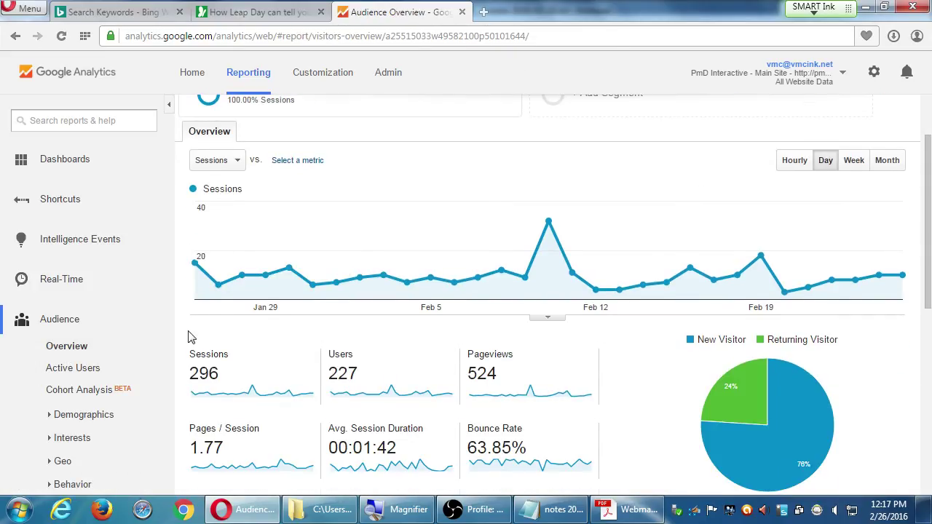
scroll(191, 329, up, 2)
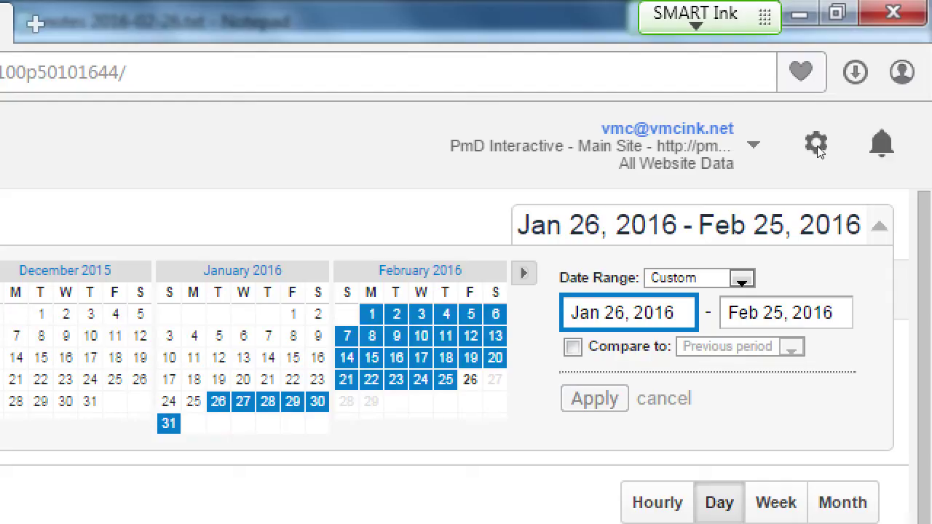
click(845, 123)
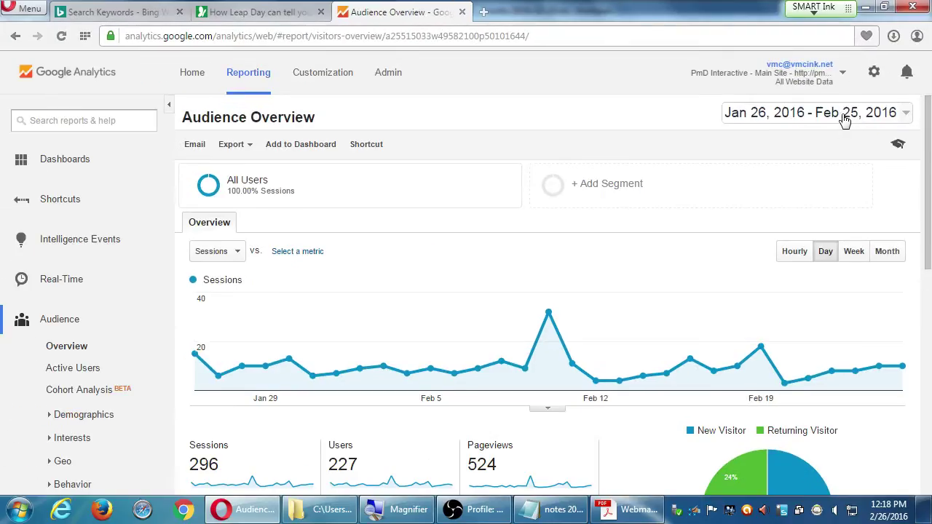
scroll(357, 404, down, 3)
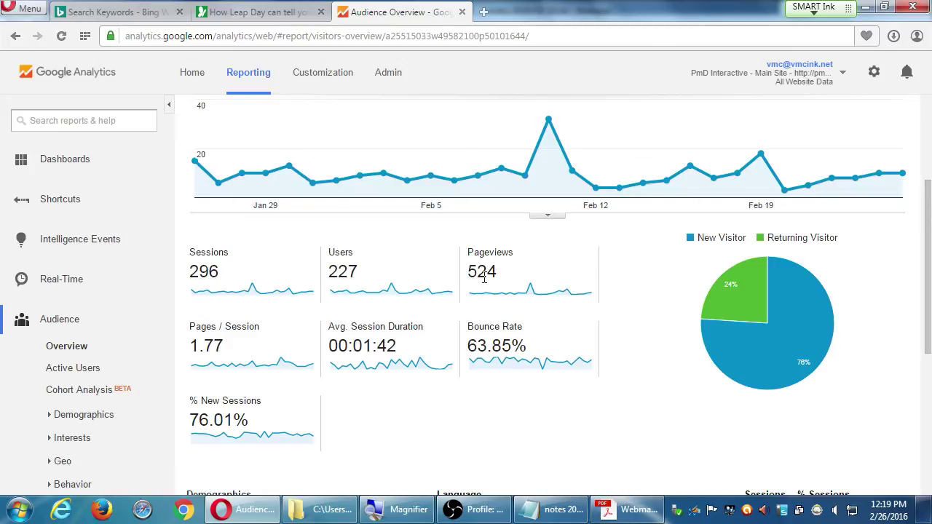
Look over the Audience Overview's sessions, users, pageviews and language breakdown.
mouse_move(833, 332)
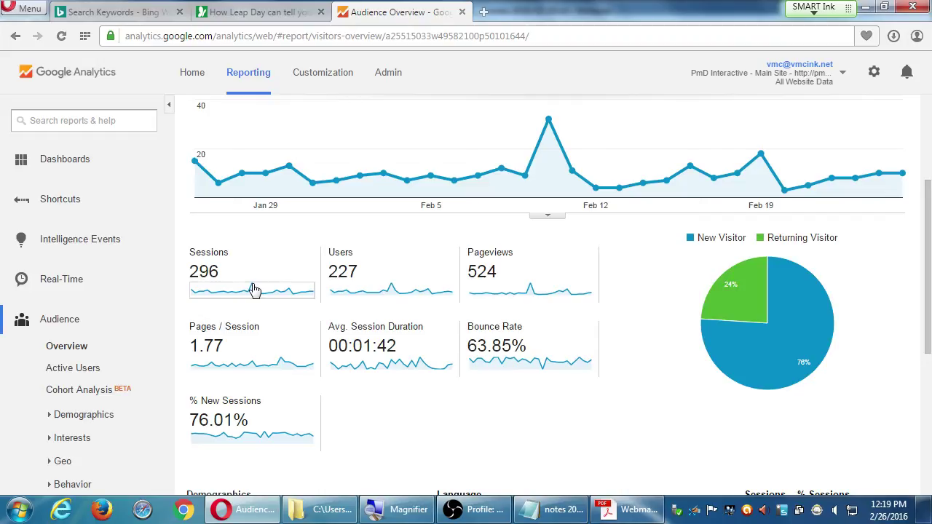
mouse_move(208, 261)
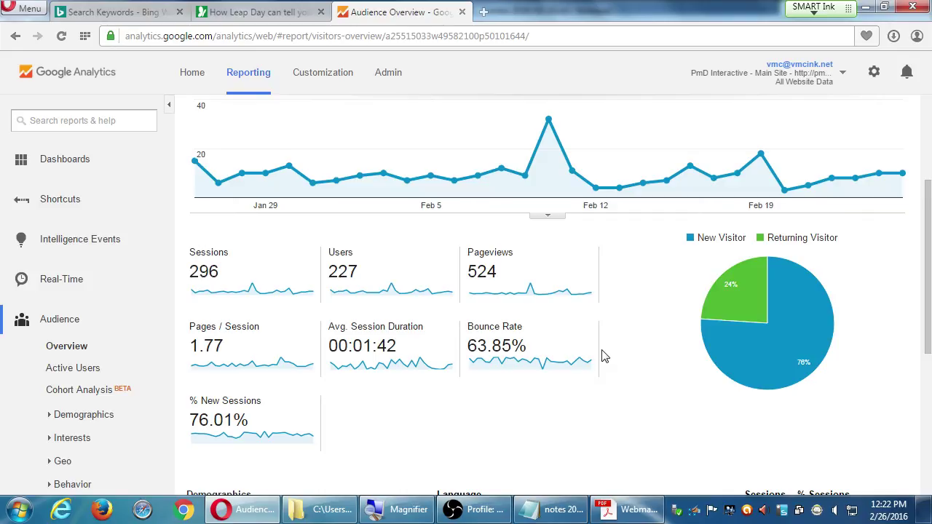
Change the custom range's start year to 2015, giving Jan 26, 2015 – Feb 25, 2016.
scroll(607, 395, down, 4)
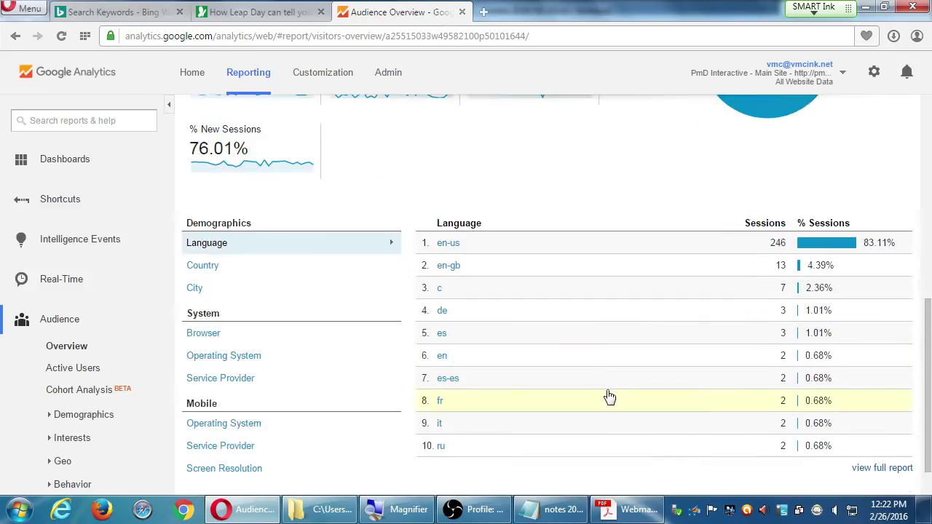
scroll(550, 352, up, 4)
scroll(550, 352, up, 2)
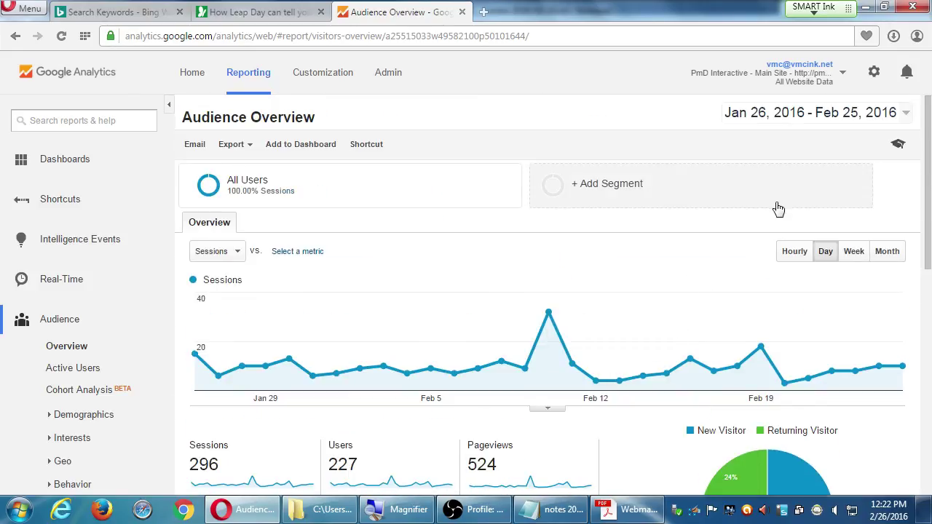
click(802, 116)
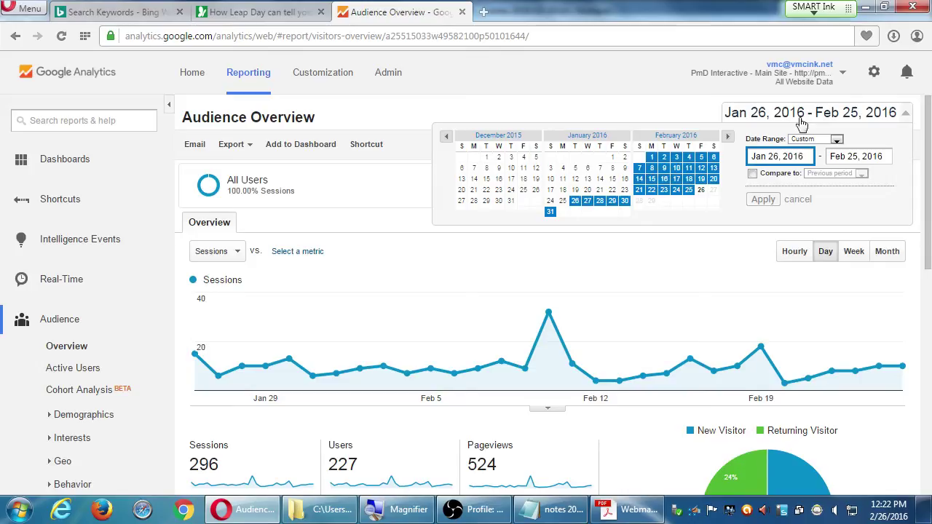
click(835, 140)
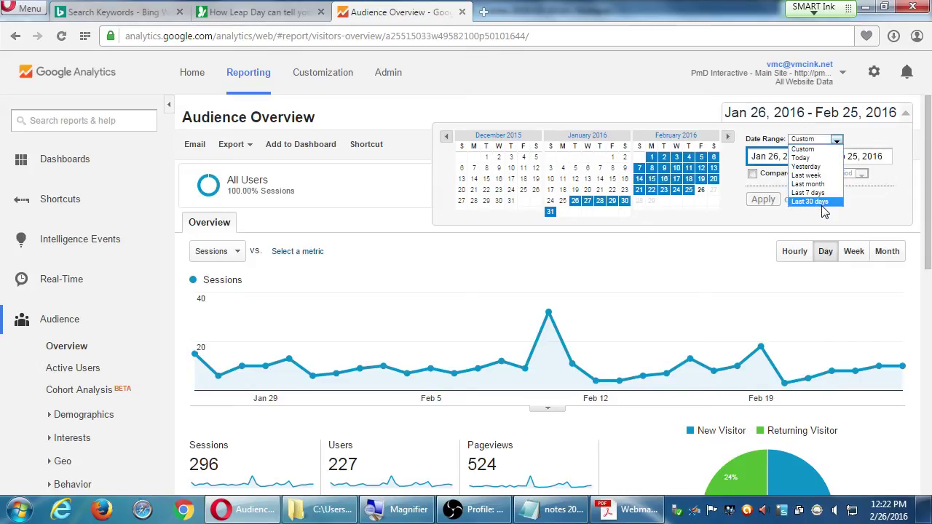
click(763, 156)
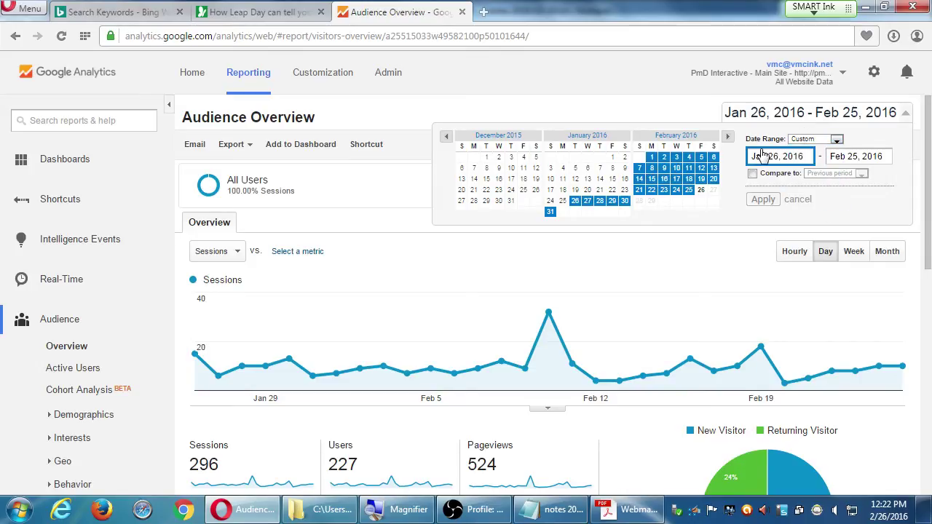
click(815, 143)
click(815, 145)
key(BackSpace)
text(5)
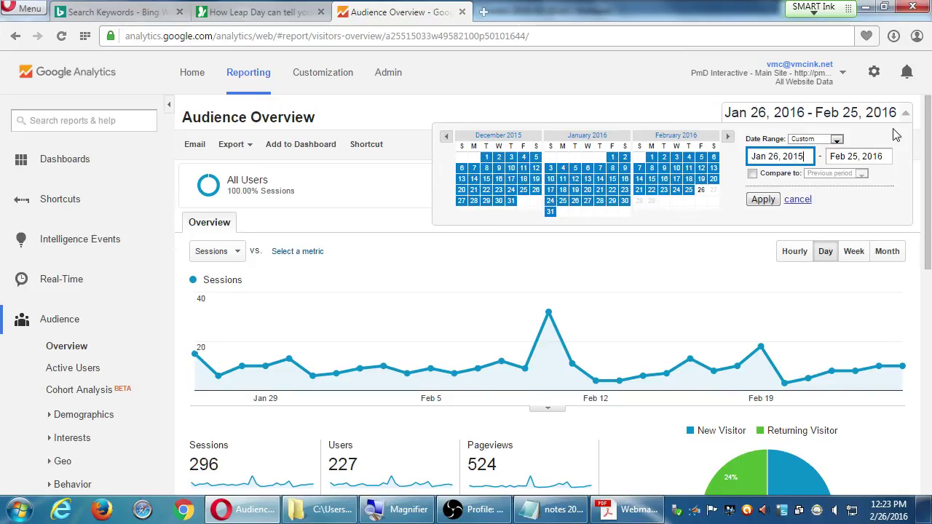
click(763, 200)
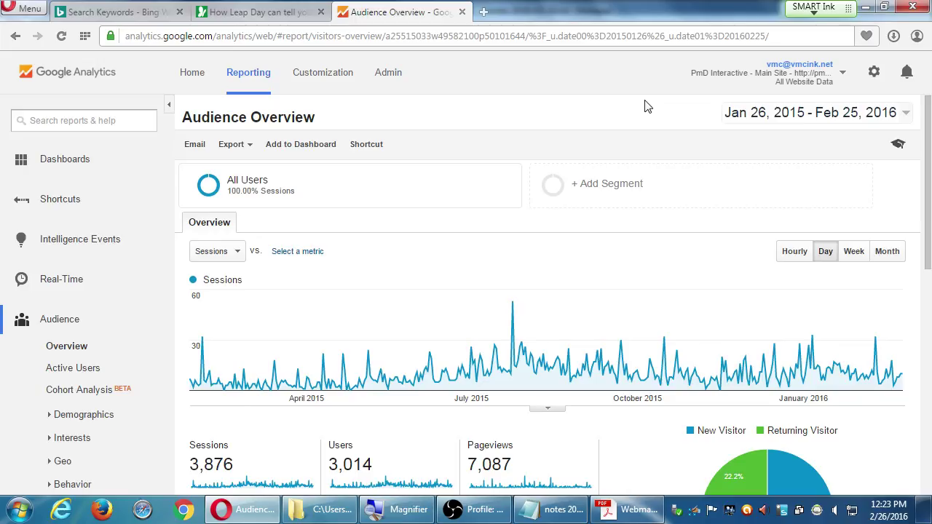
scroll(638, 116, down, 5)
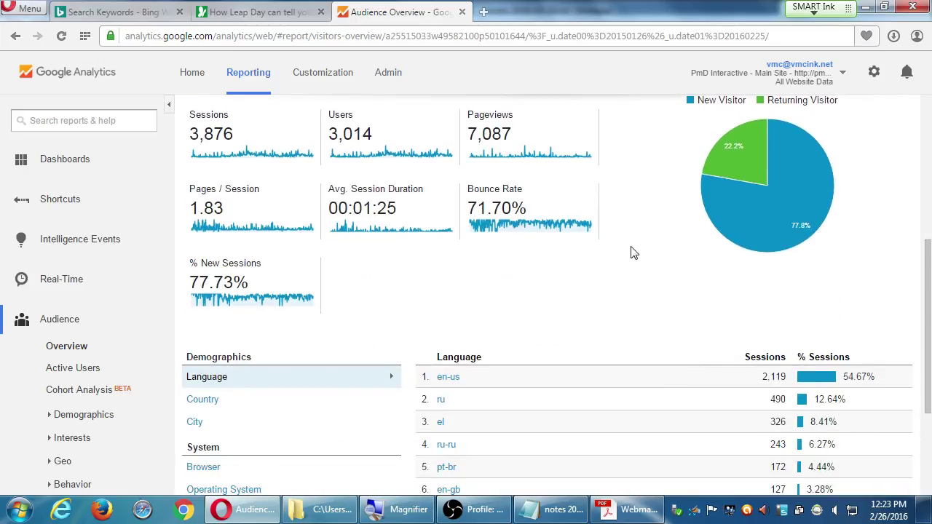
scroll(632, 253, up, 2)
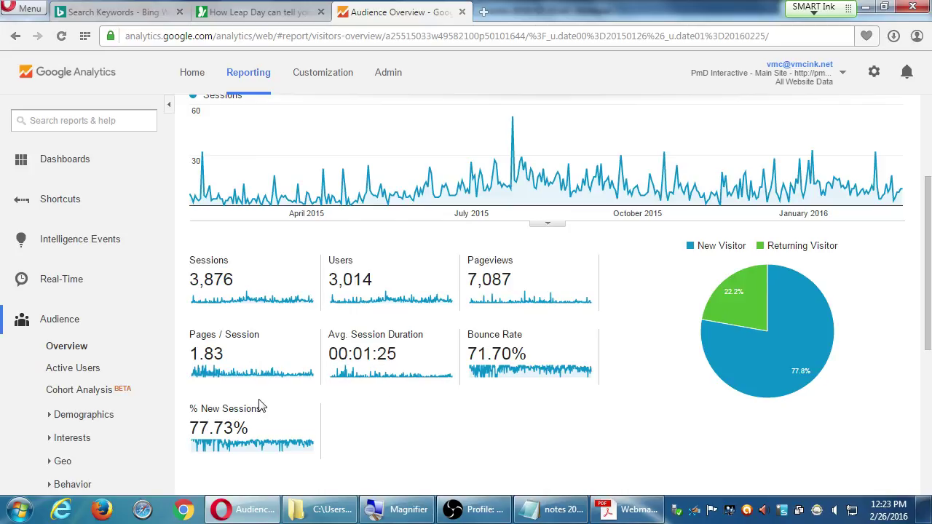
scroll(614, 455, up, 3)
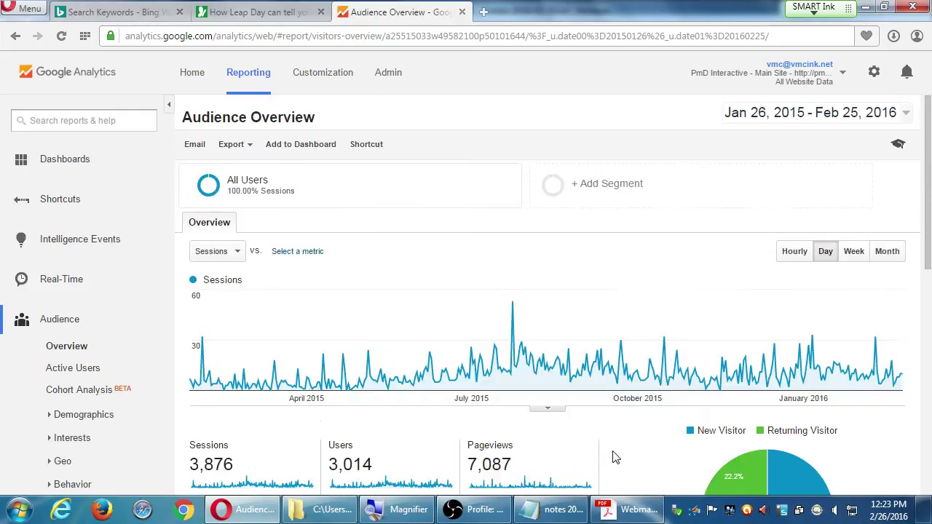
Apply the Last 30 days preset (Jan 27 – Feb 25, 2016) and scroll to the language table.
click(819, 116)
click(811, 139)
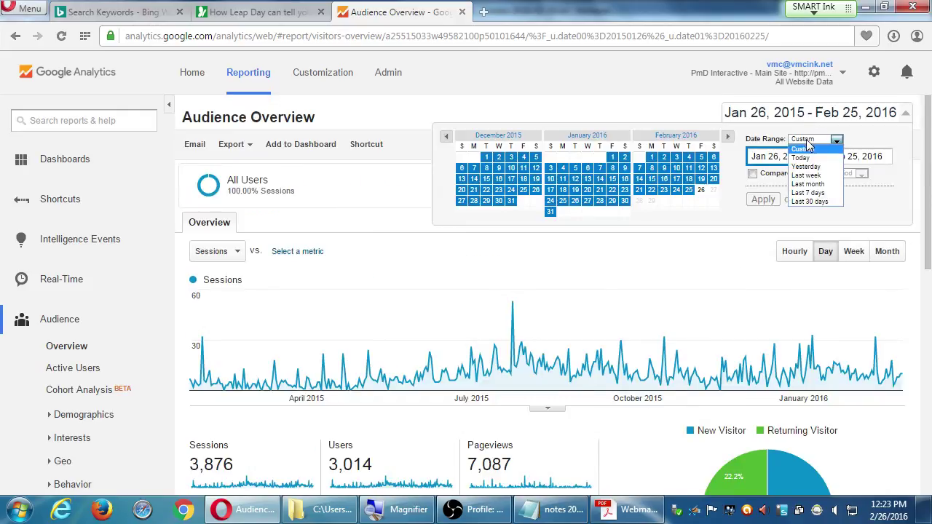
click(809, 201)
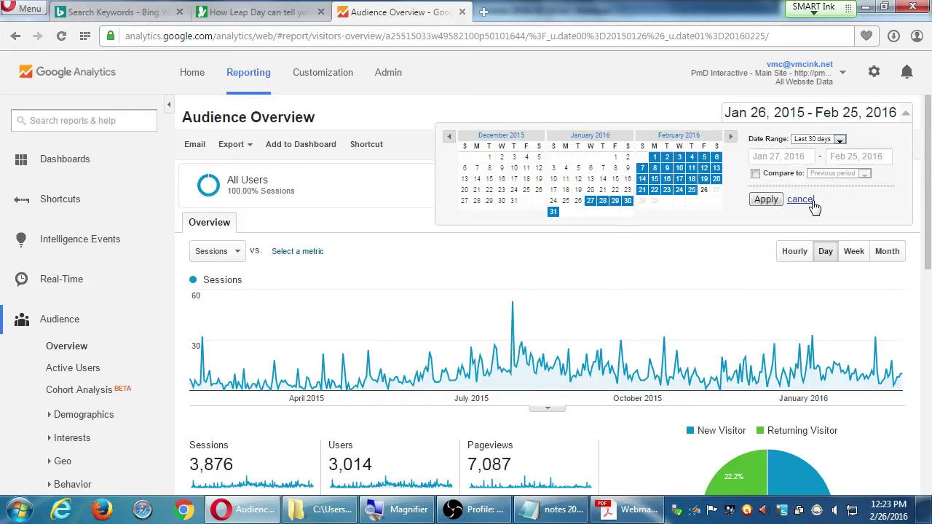
click(766, 200)
scroll(704, 252, down, 5)
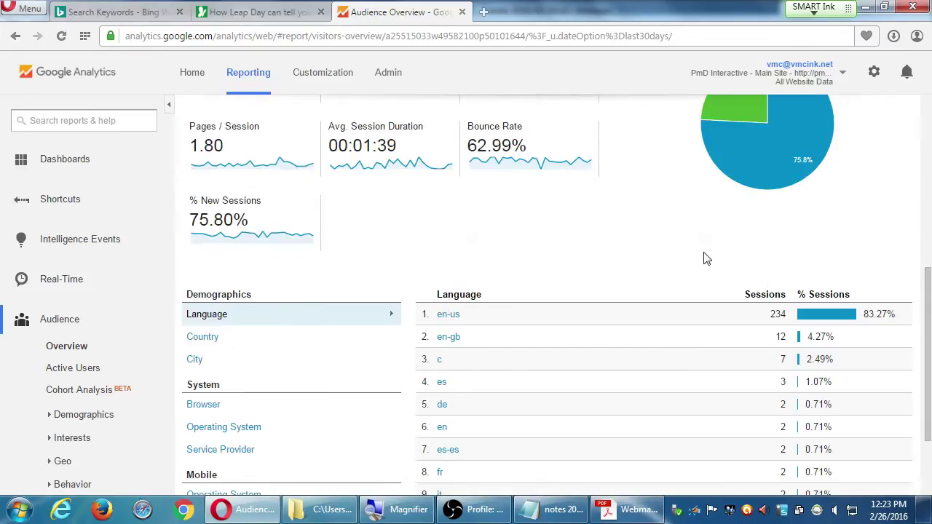
scroll(703, 256, down, 2)
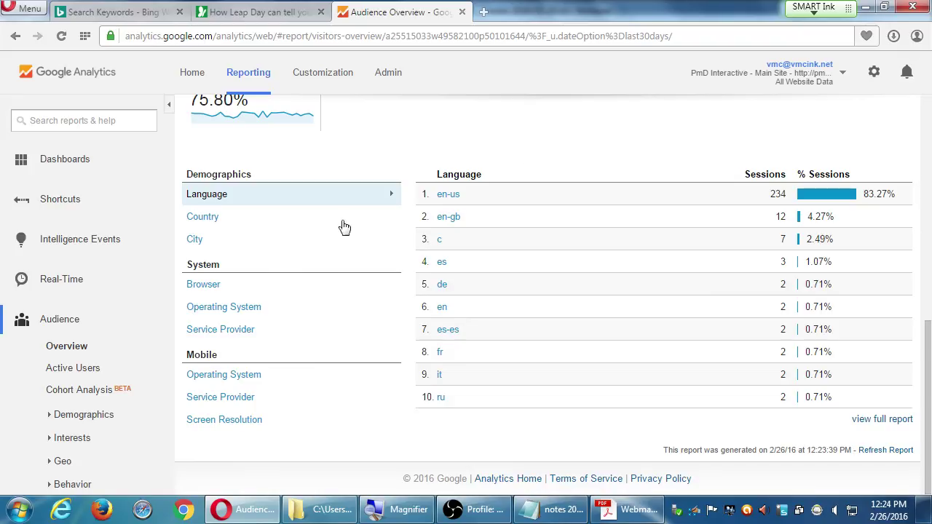
Switch the Demographics breakdown to Country, then City, led by San Diego (49).
click(233, 222)
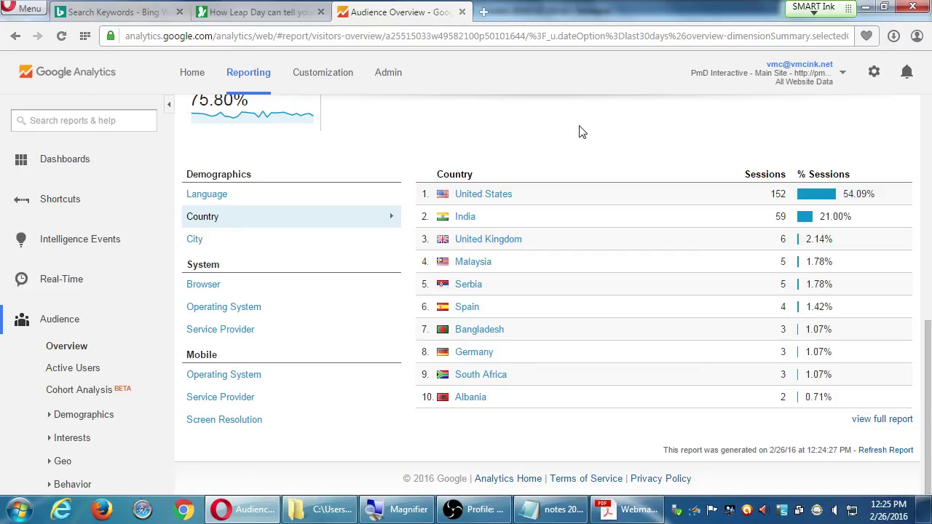
click(195, 240)
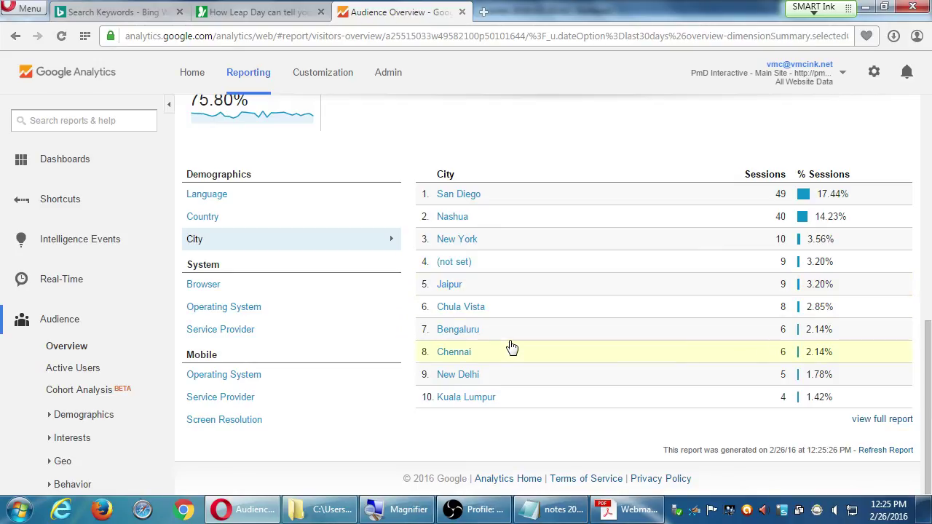
Show sessions by Browser, led by Chrome with 189 (67.26%).
click(198, 287)
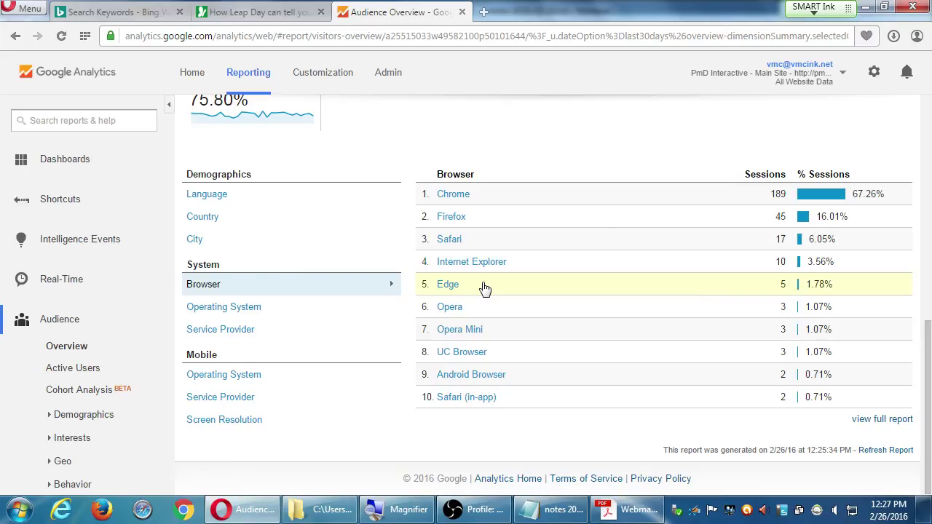
Show sessions by Operating System, led by Windows with 193 (68.68%).
click(268, 309)
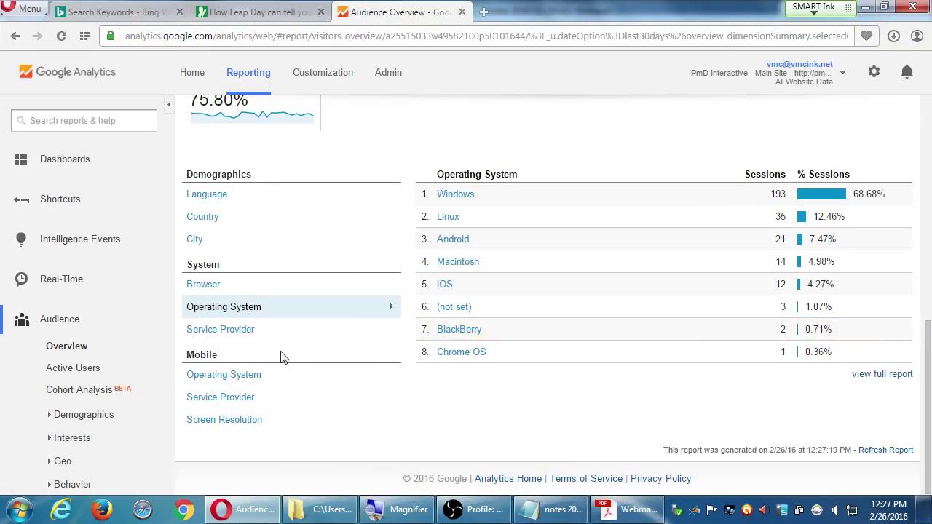
Step through Service Provider and Mobile breakdowns, ending on Screen Resolution (360x640 leads).
click(232, 329)
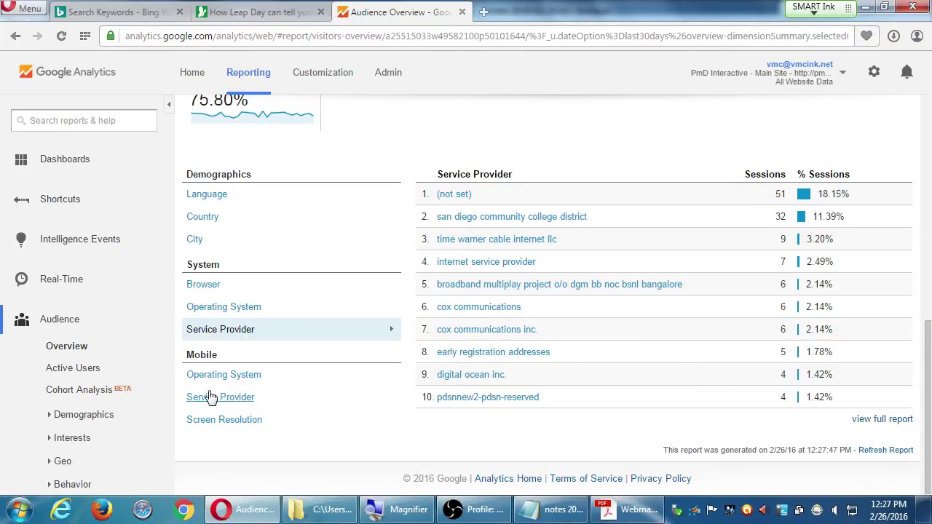
click(207, 376)
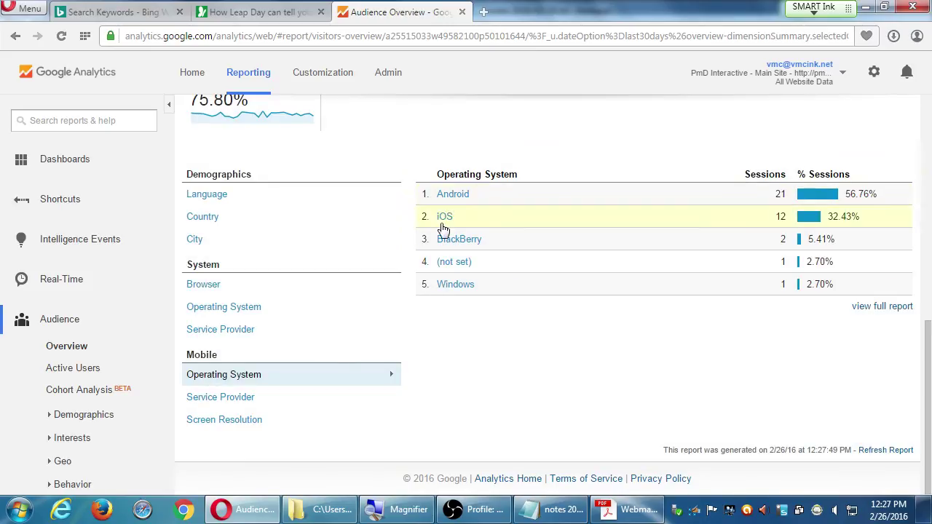
click(252, 400)
click(245, 419)
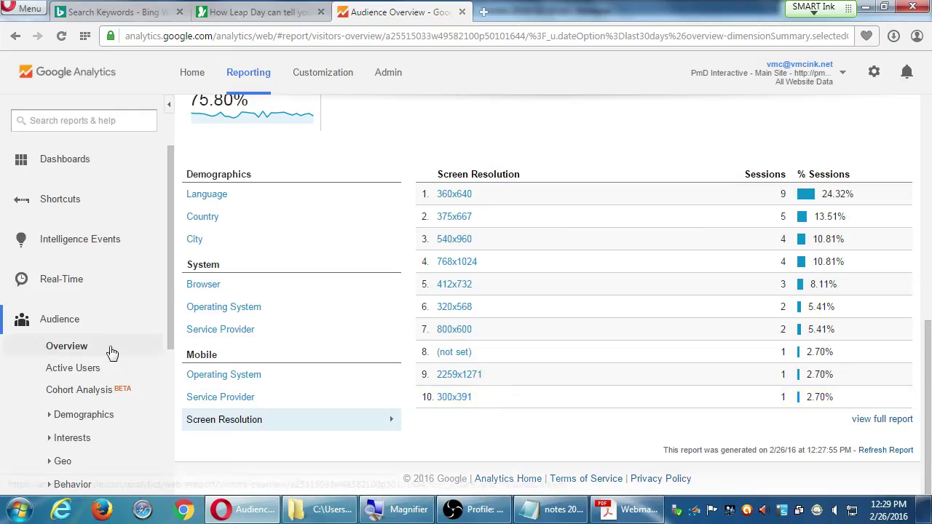
scroll(102, 354, down, 3)
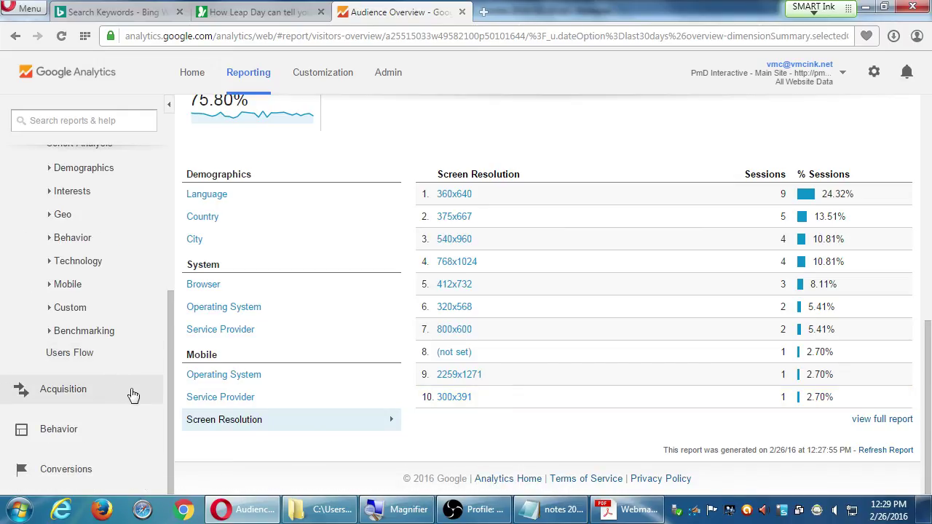
Open the Acquisition Overview report, showing Direct leading with 226 sessions, then return to Notepad.
click(100, 395)
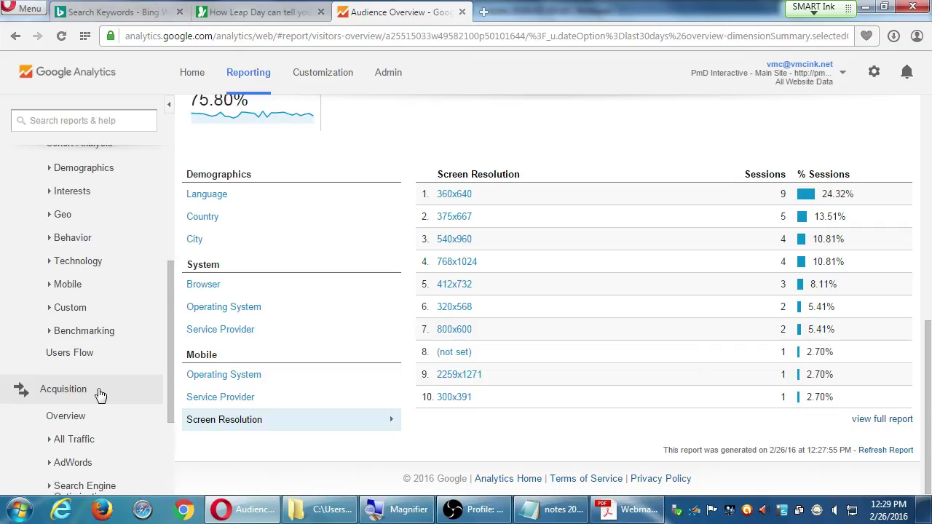
click(91, 384)
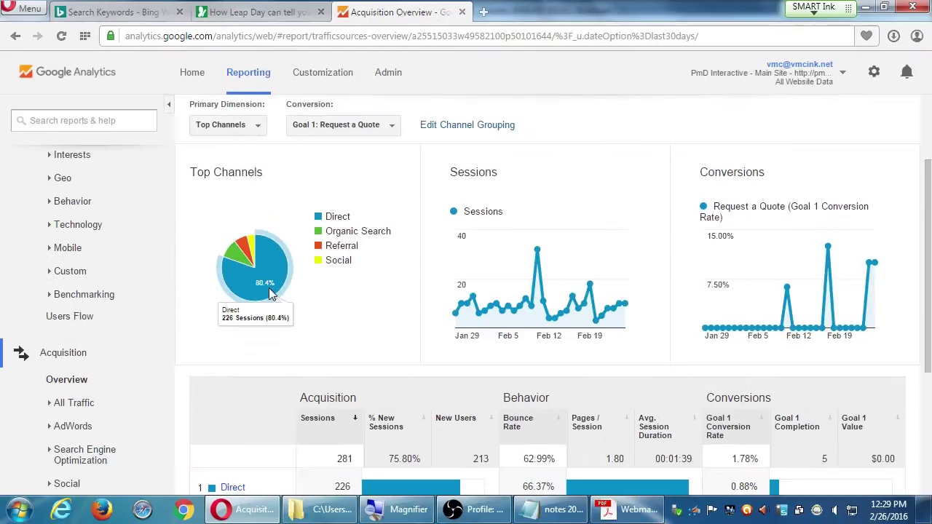
key(alt+Tab)
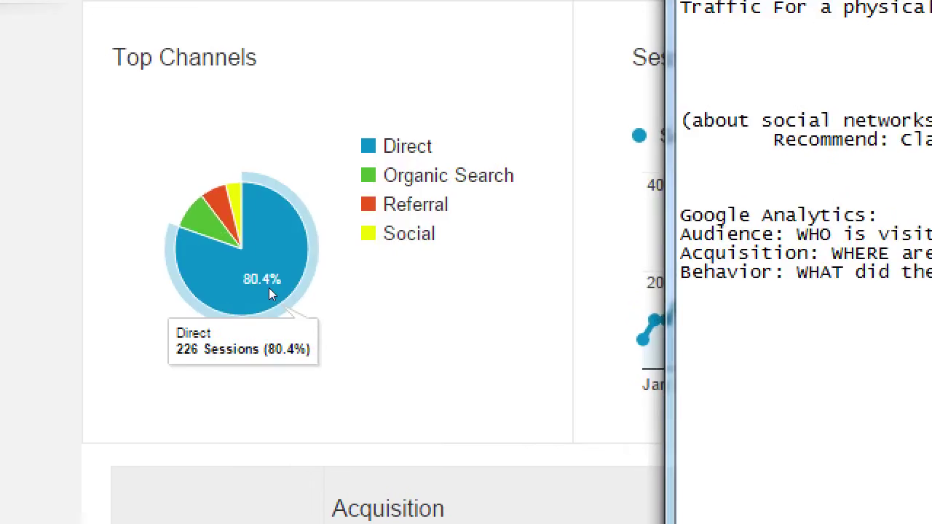
Below the Behavior note, add Direct and Organic channel lines.
key(End)
key(Return)
text(Direct)
key(Return)
text(Ora)
key(BackSpace)
text(ganic)
key(Return)
Add Referfal, Social, Paid and Email lines, and describe Direct as 'w/o Searching'.
text(Referfal)
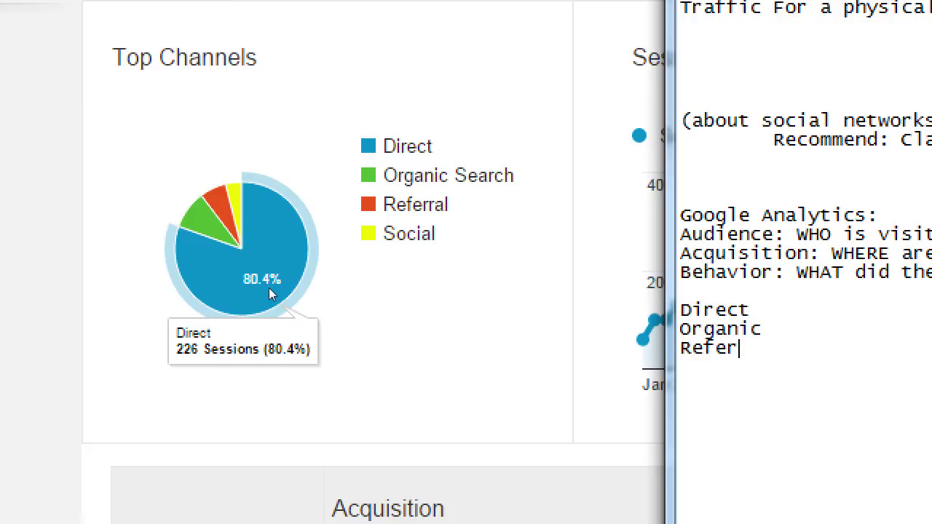
key(Return)
text(Social)
key(Return)
key(Return)
text(Paid)
key(Return)
text(Email)
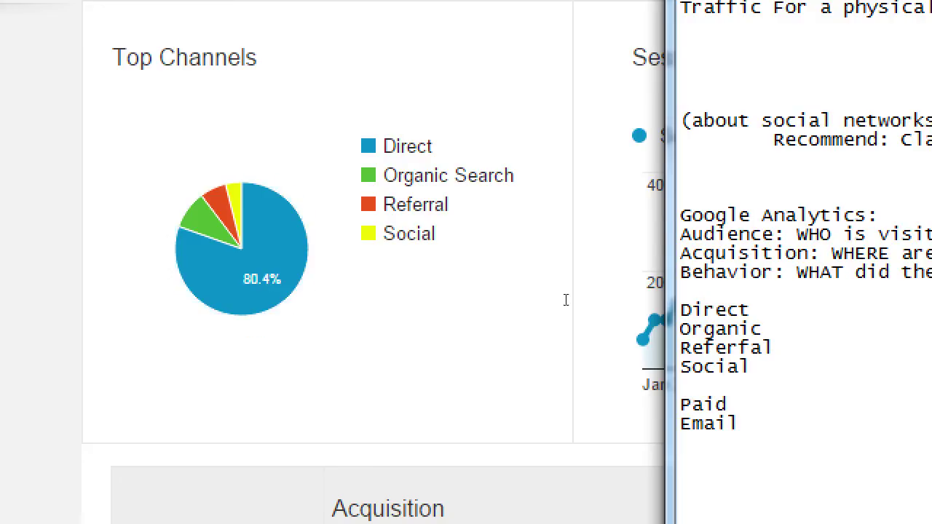
click(693, 298)
text(w/o Searching)
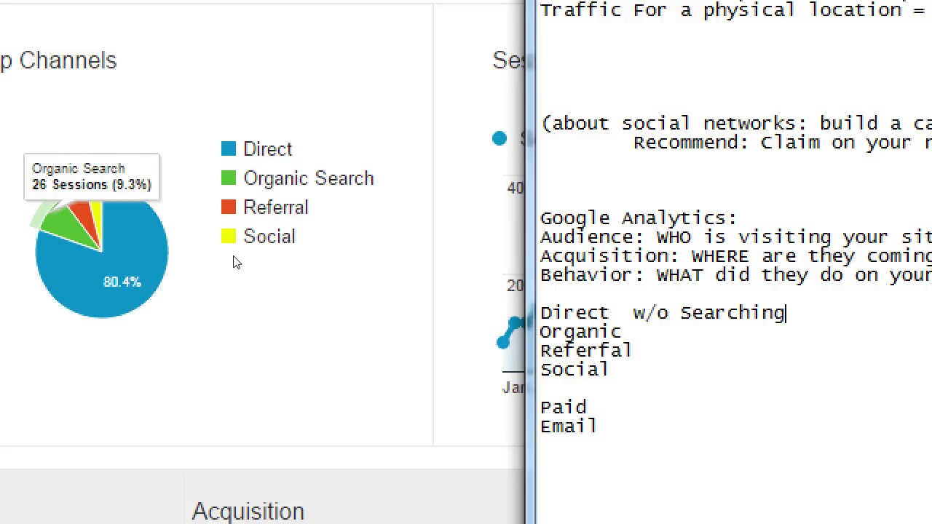
Start the Organic definition with the word 'Searching'.
key(Down)
key(Down)
key(Up)
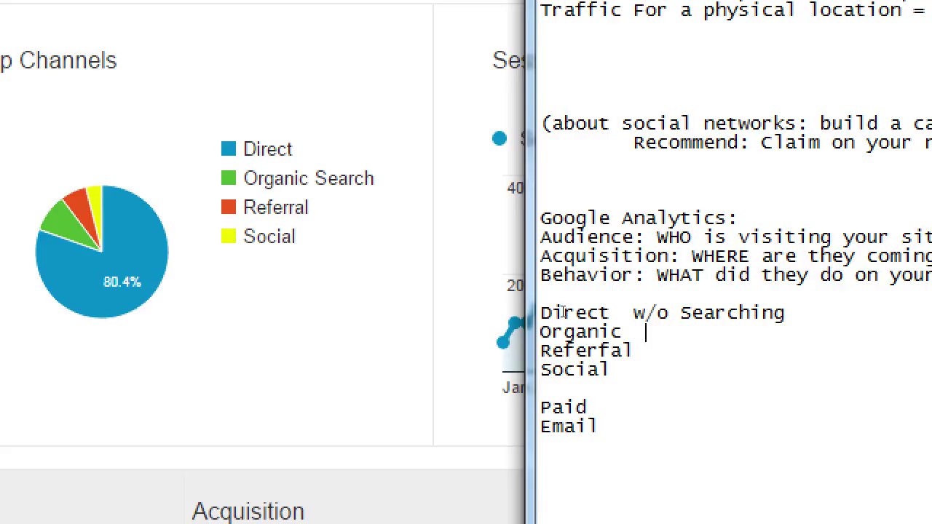
text(W)
key(BackSpace)
text(Wear)
key(BackSpace)
key(BackSpace)
key(BackSpace)
key(BackSpace)
text(Searching)
Indent the Organic and Direct definitions with tabs so they line up.
key(Left)
key(Left)
key(Left)
key(Left)
key(Left)
key(Left)
key(Left)
key(Left)
key(Left)
key(Tab)
key(Up)
key(Left)
key(Left)
key(Left)
key(Left)
key(Left)
key(Left)
key(Down)
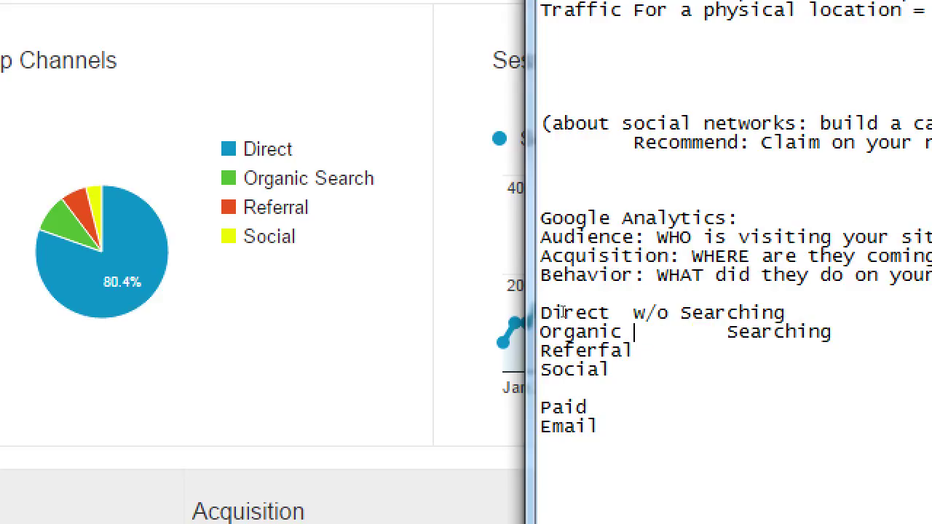
key(Right)
key(Delete)
key(Up)
key(Left)
key(Tab)
key(Down)
key(End)
Finish the Organic line as 'Searching (Google) w/o you paying for it'.
text((Goo)
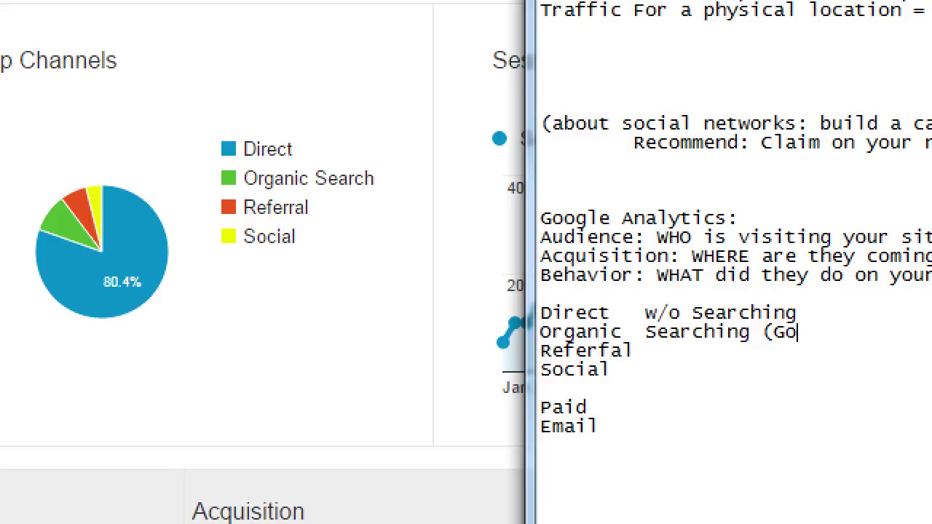
text(gle)
key(BackSpace)
key(BackSpace)
key(BackSpace)
text(ogle))
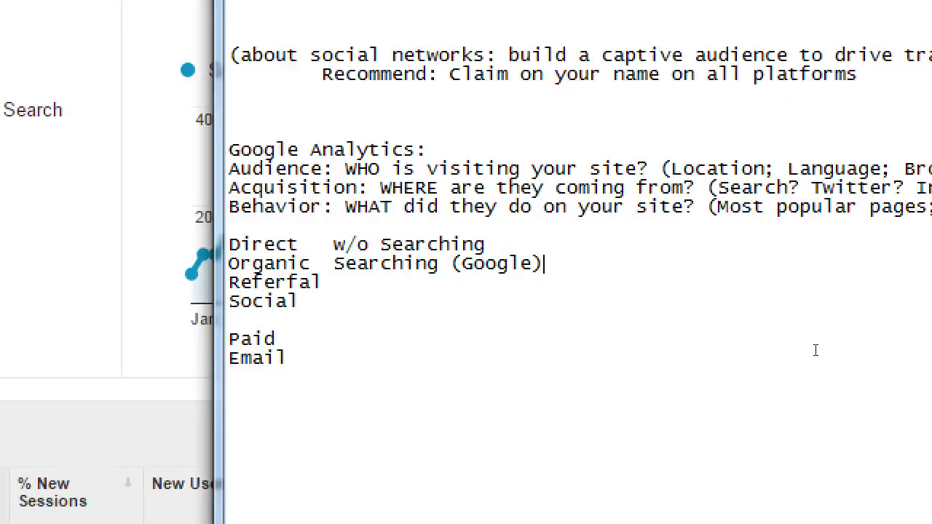
text( w/o you p)
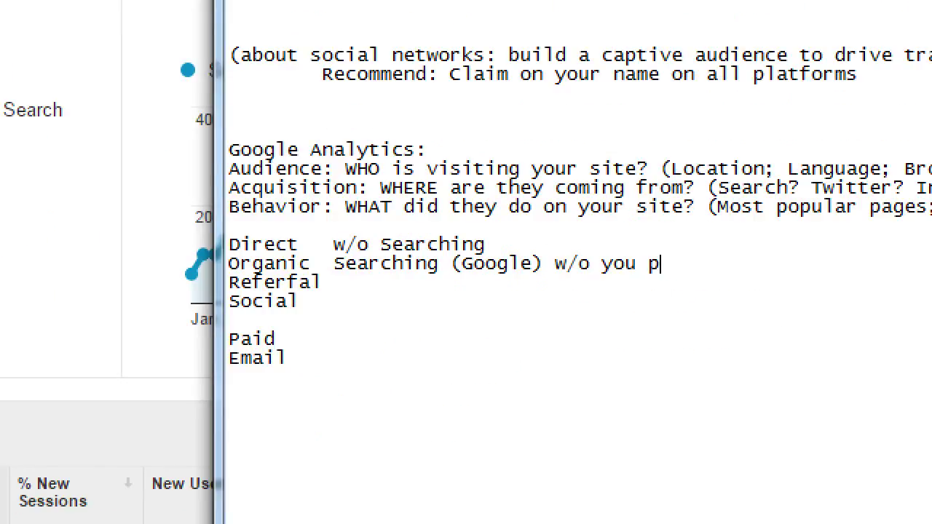
text(ayin)
key(BackSpace)
key(BackSpace)
text(ying for it)
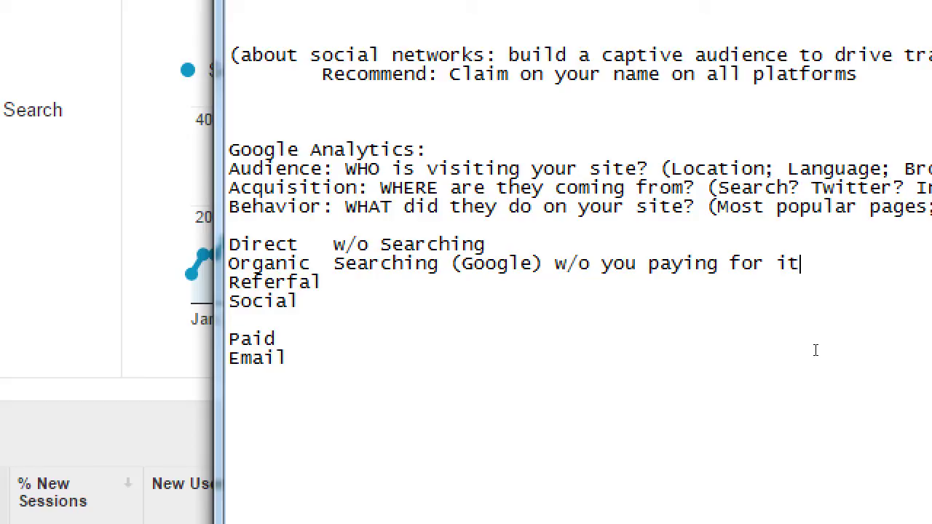
key(Down)
Align the Direct and Organic definitions and correct 'Referfal' to 'Referral'.
key(Up)
key(Up)
key(Left)
key(Down)
key(Down)
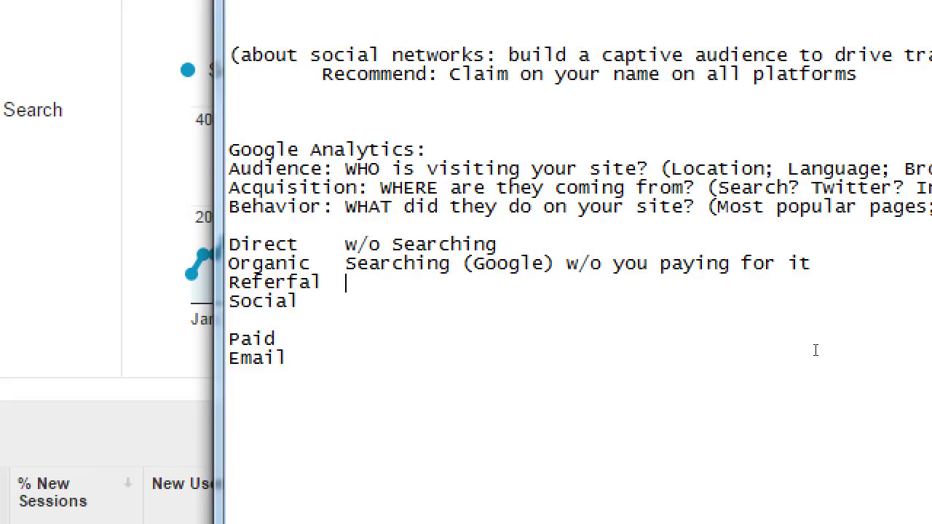
key(Left)
key(Left)
key(Left)
key(Left)
key(Left)
key(Delete)
text(r)
Describe Referral as 'A hit from ANOTHER website (backlinks)'.
key(End)
text(A hit from)
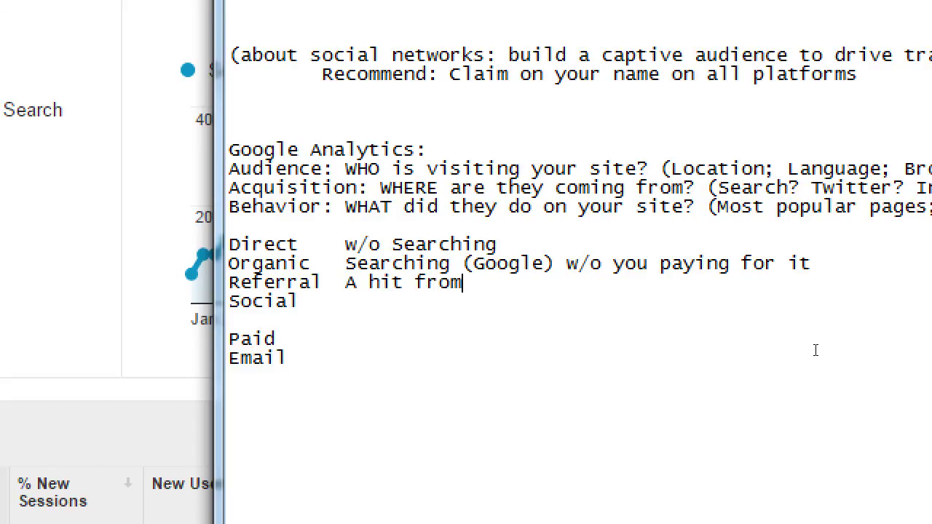
text( ANOTHER websi)
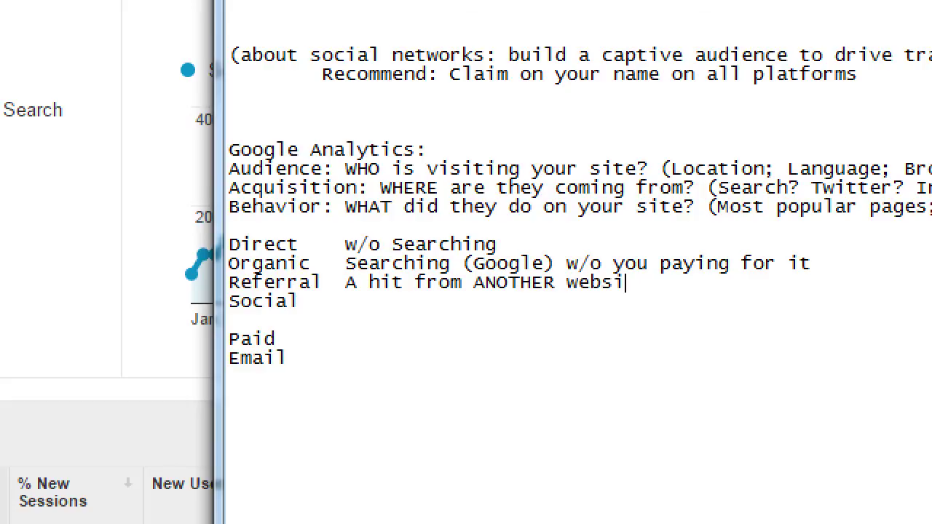
text(te (backlink)
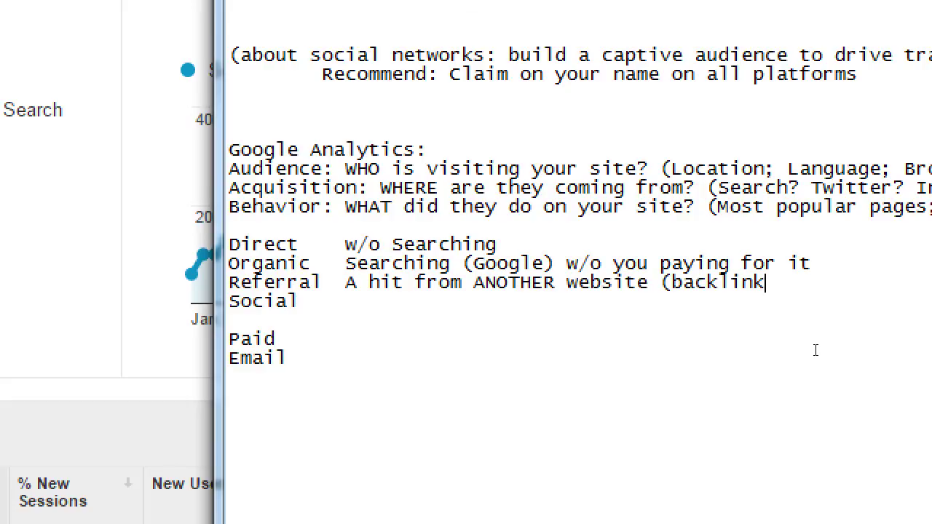
text())
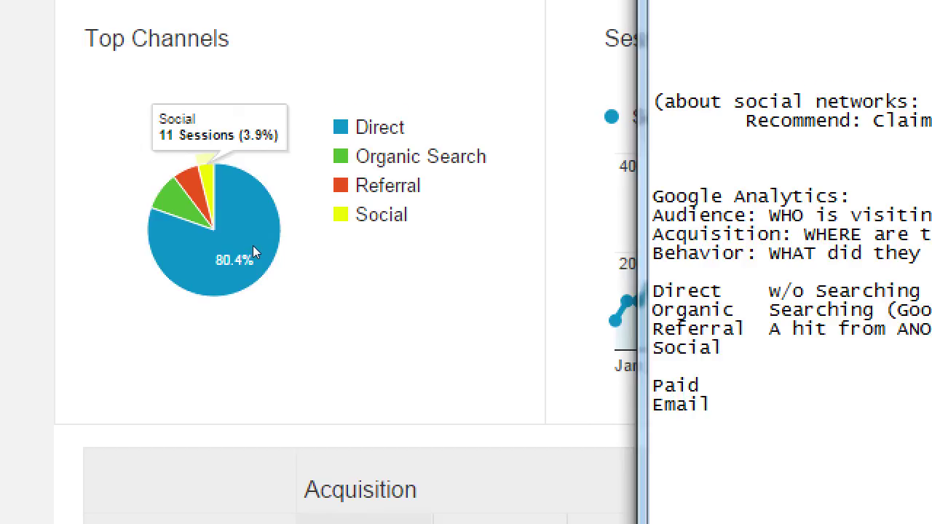
Define Social as 'From social media', aligned with the other definitions.
click(639, 350)
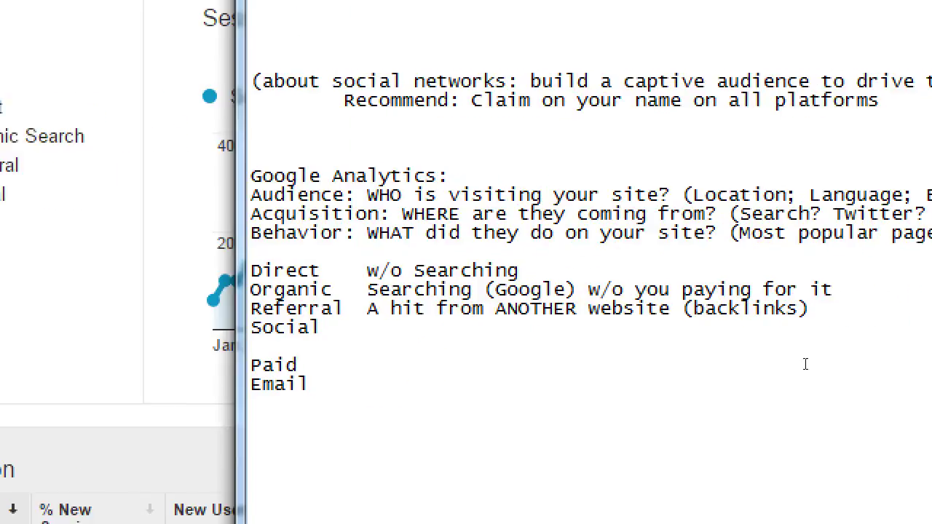
key(Left)
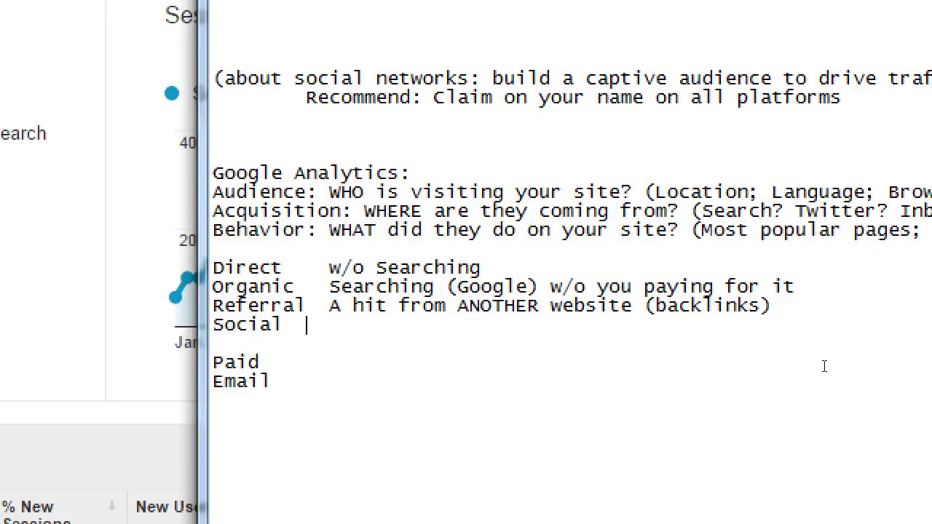
key(Tab)
key(BackSpace)
text(From social media)
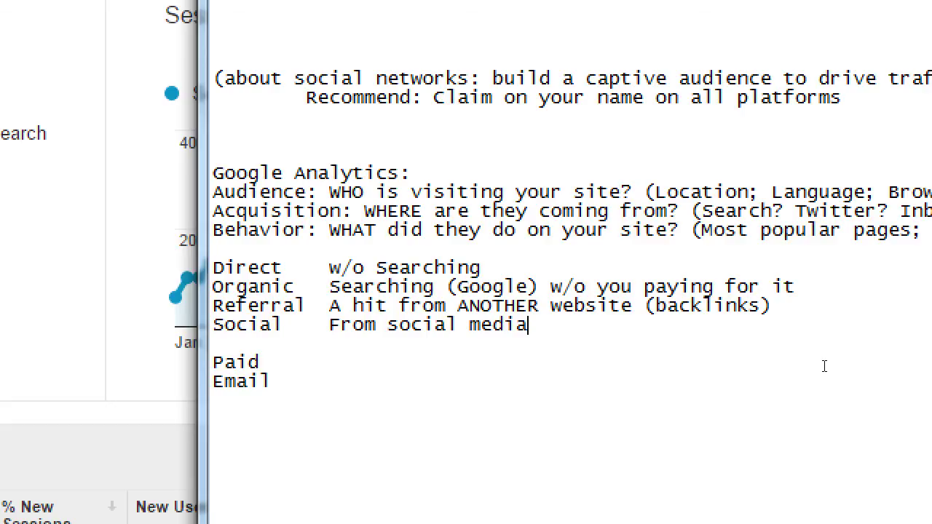
Define Paid as 'AdWords' and Email as 'Email Newsletters'.
key(Down)
key(Down)
key(End)
key(Tab)
text(AdWords)
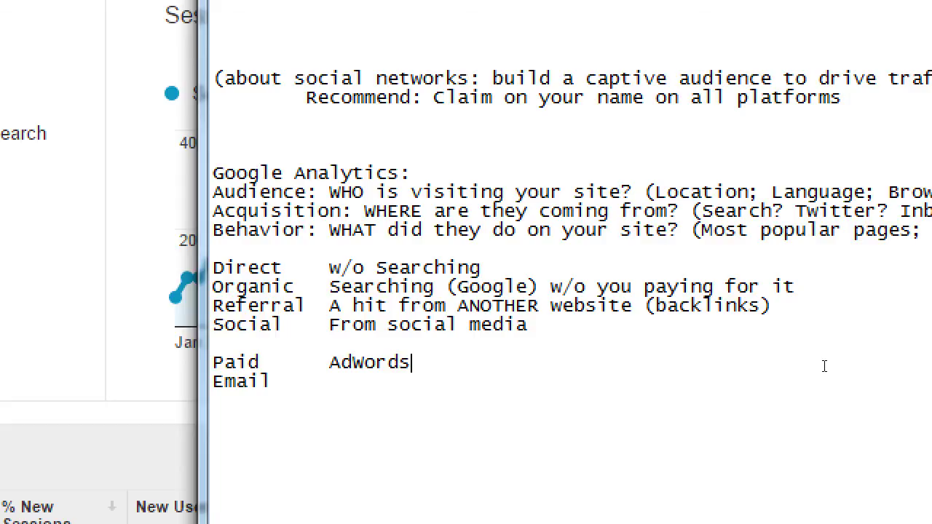
key(Down)
text(Email Newsletters)
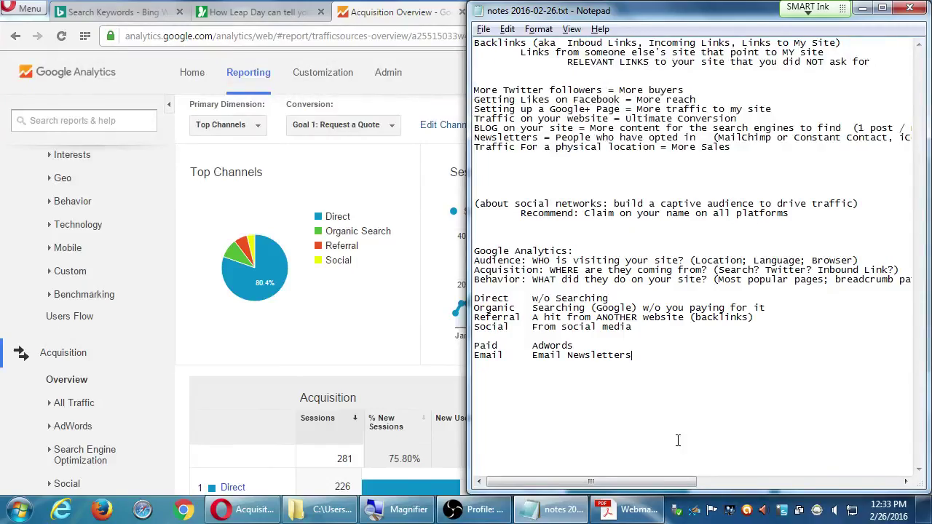
Bring the Webmaster Tools PDF forward and scroll to its Bing Webmaster Tools section.
click(642, 513)
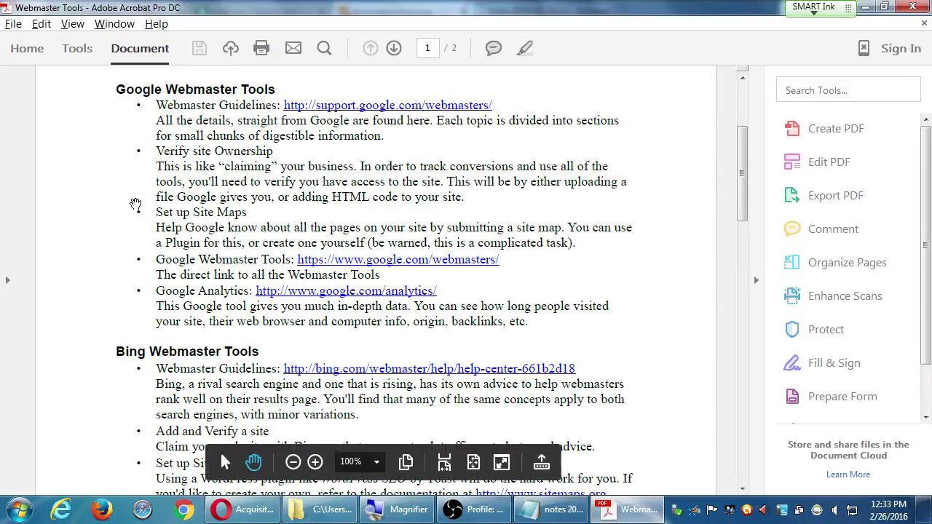
scroll(166, 269, down, 1)
scroll(166, 263, down, 5)
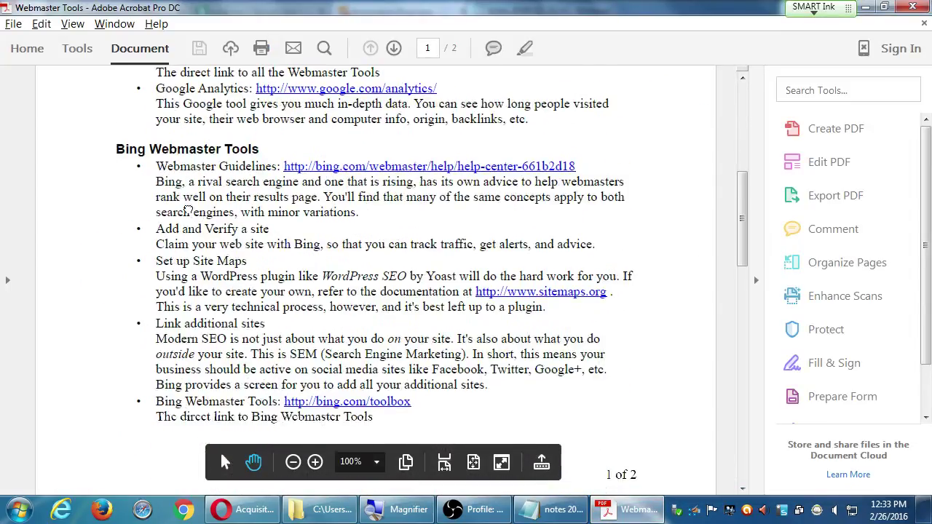
Select campos-seo-3backlinks.pdf in the Campos SEO Friday folder, then return to Google Analytics.
click(321, 510)
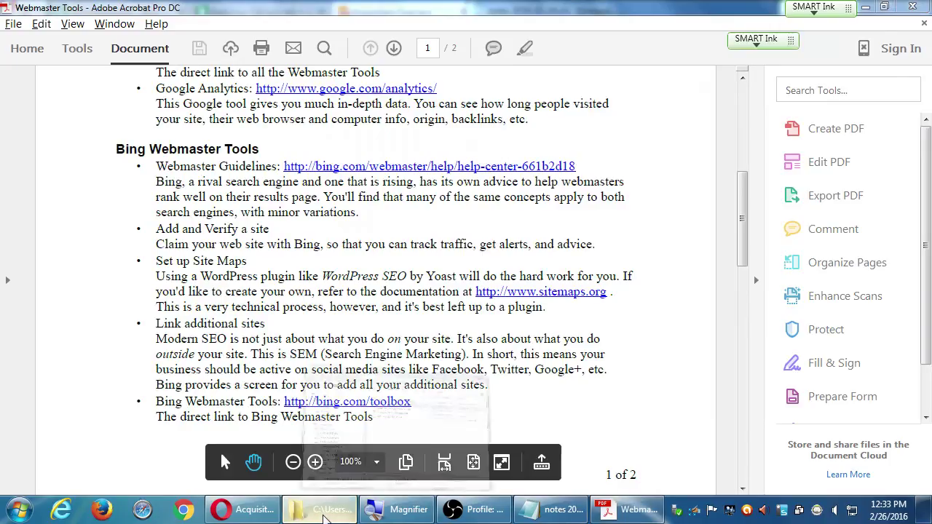
click(573, 180)
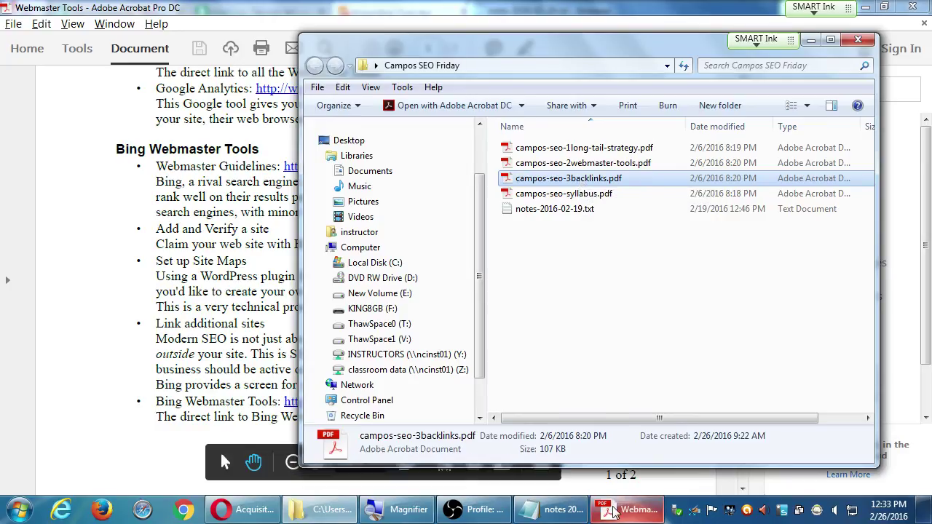
mouse_move(610, 513)
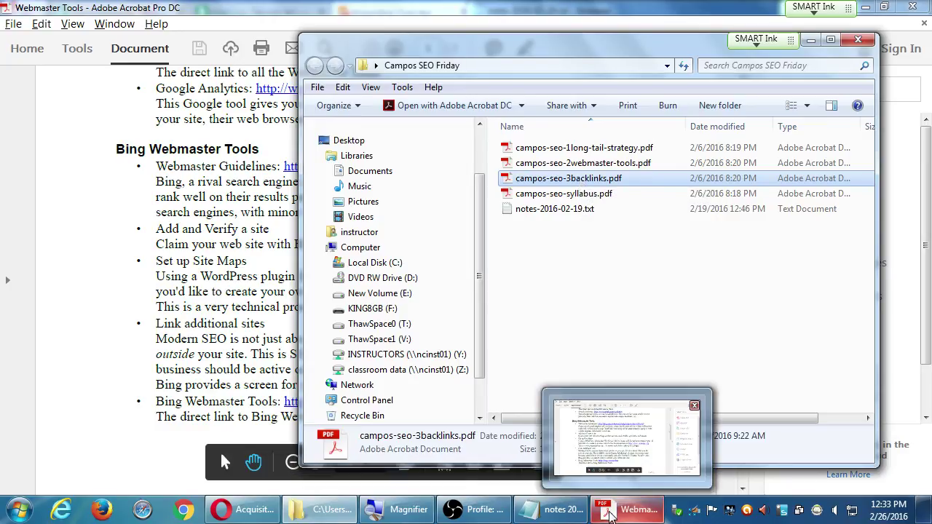
click(610, 514)
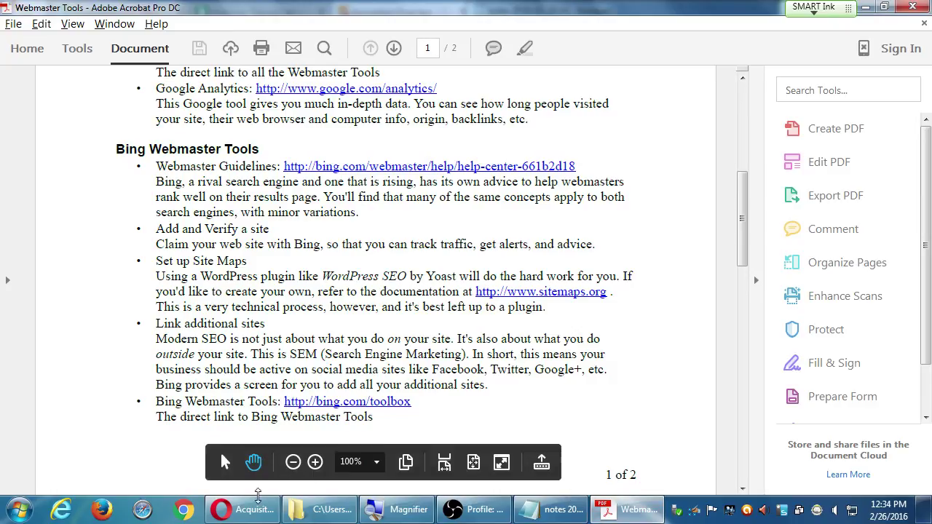
click(244, 510)
Open All Traffic > Referrals and scroll to the source table led by sdce.edu.
scroll(107, 403, down, 3)
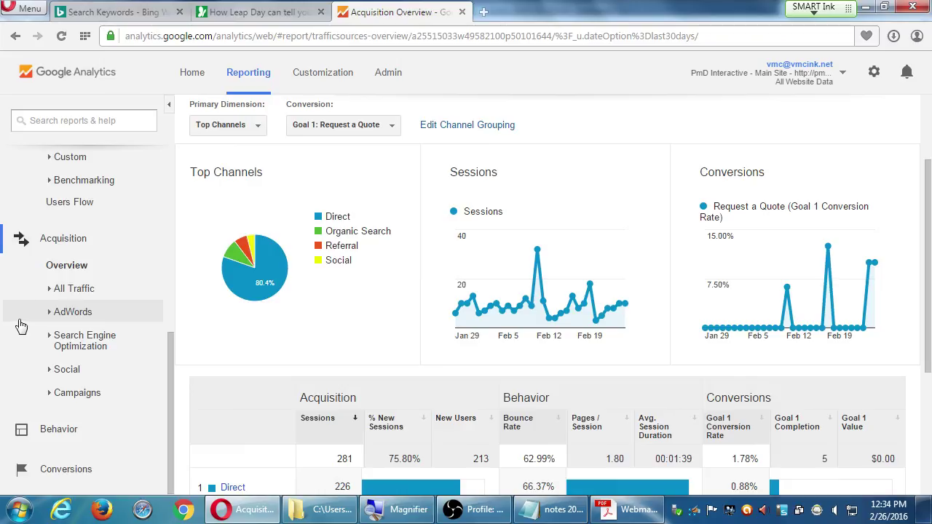
click(48, 293)
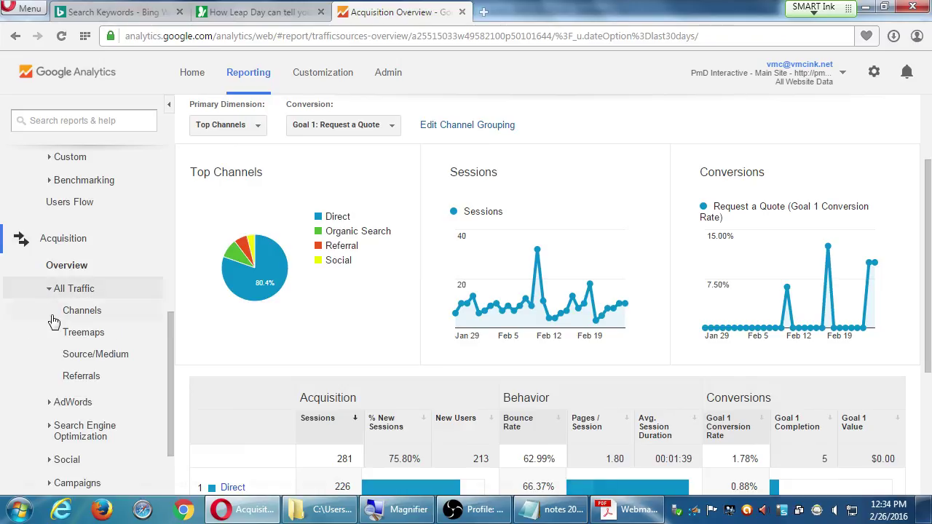
click(79, 383)
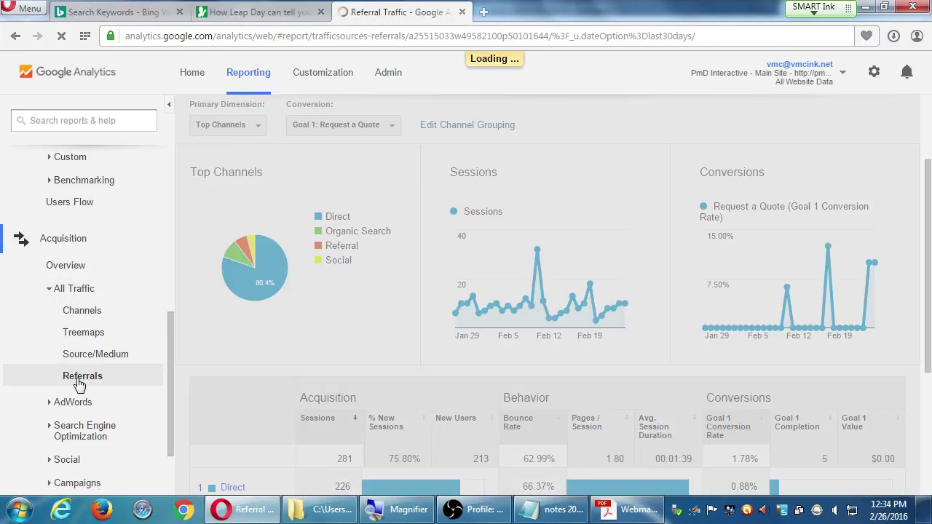
scroll(291, 370, down, 4)
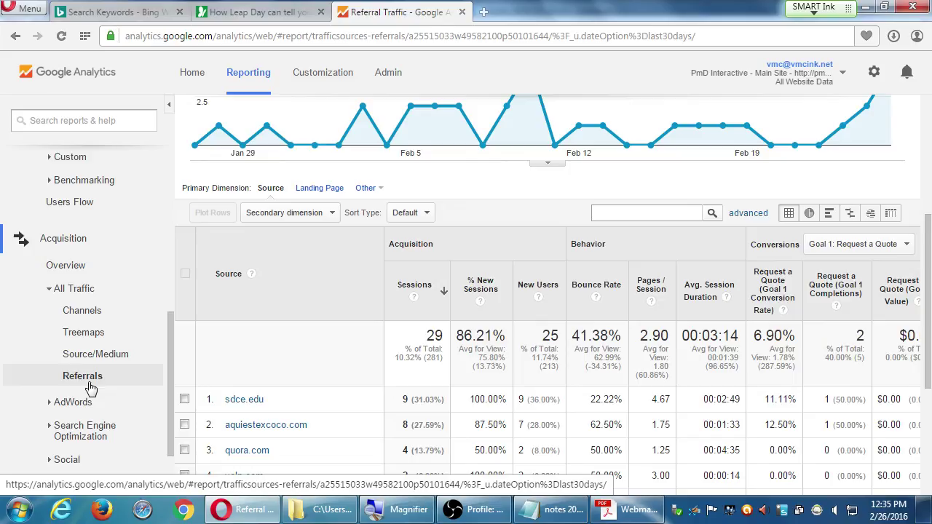
Load sdce.edu in a new Opera tab, then bring up the screen recorder.
key(ctrl+t)
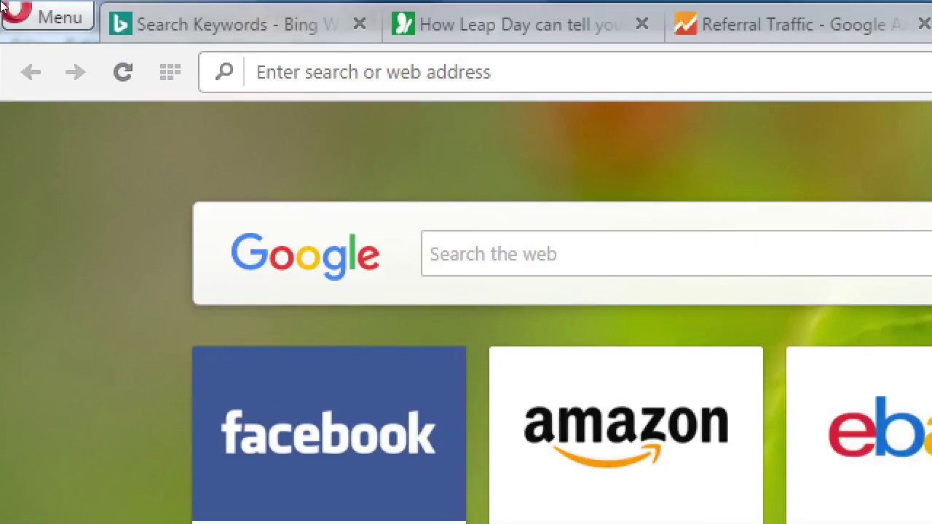
text(sdce.edu)
key(Return)
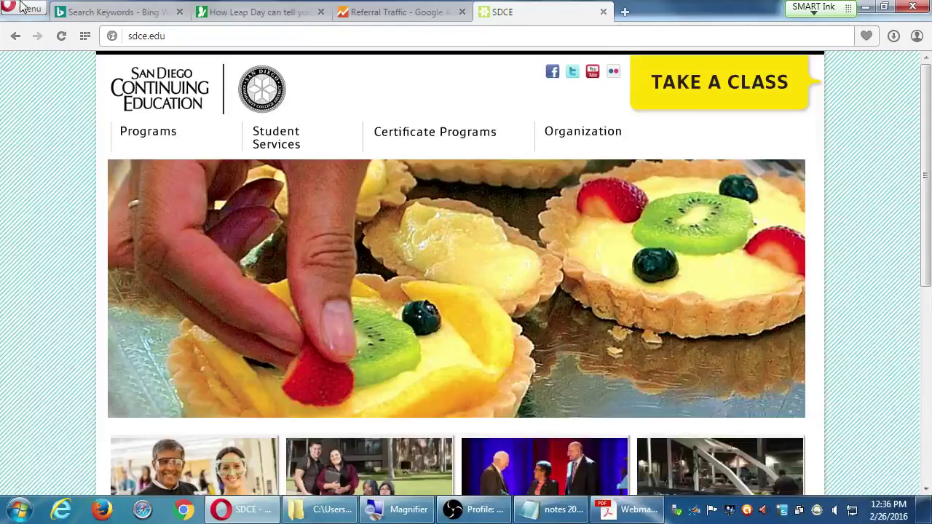
click(488, 511)
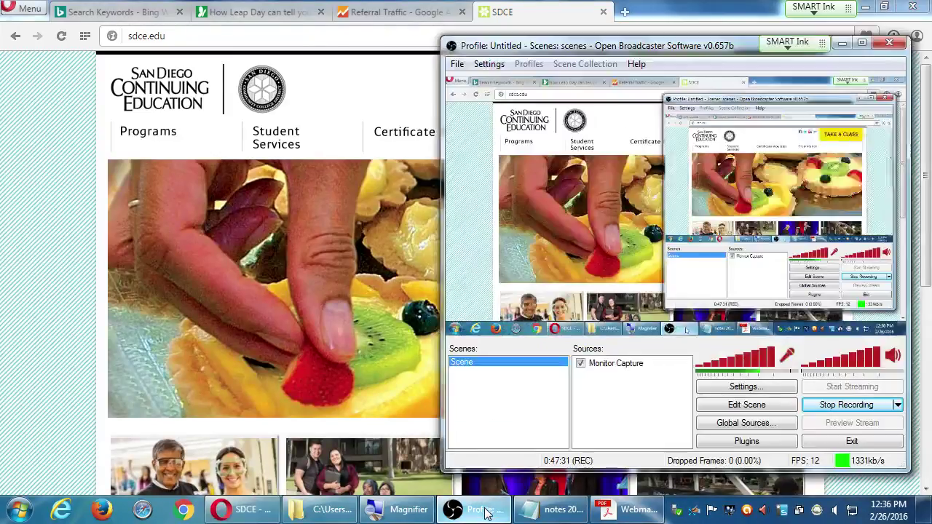